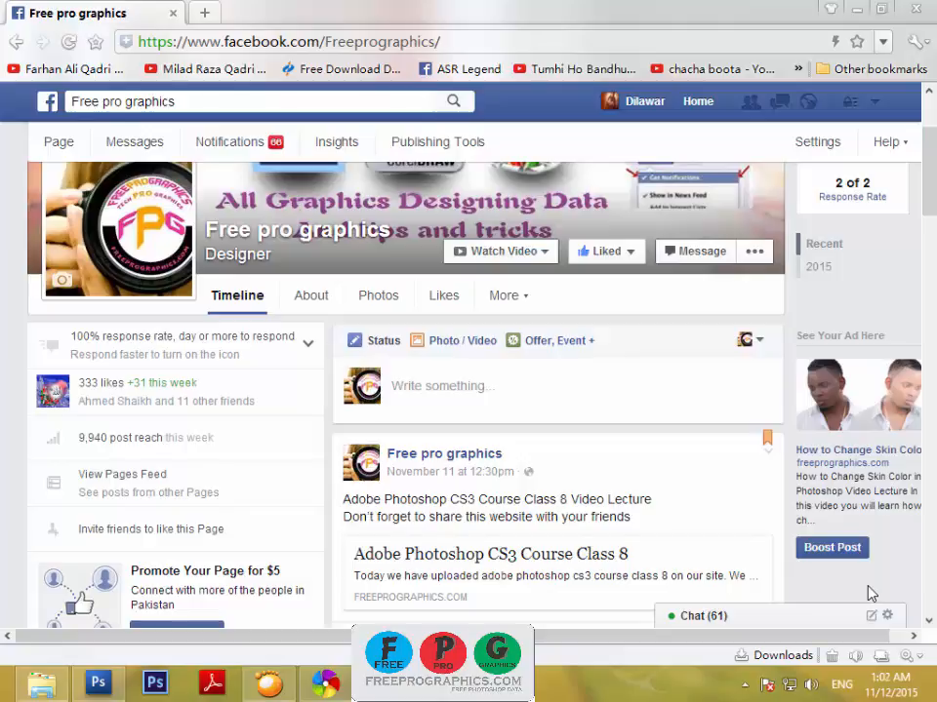
left_click(454, 41)
left_click(454, 41)
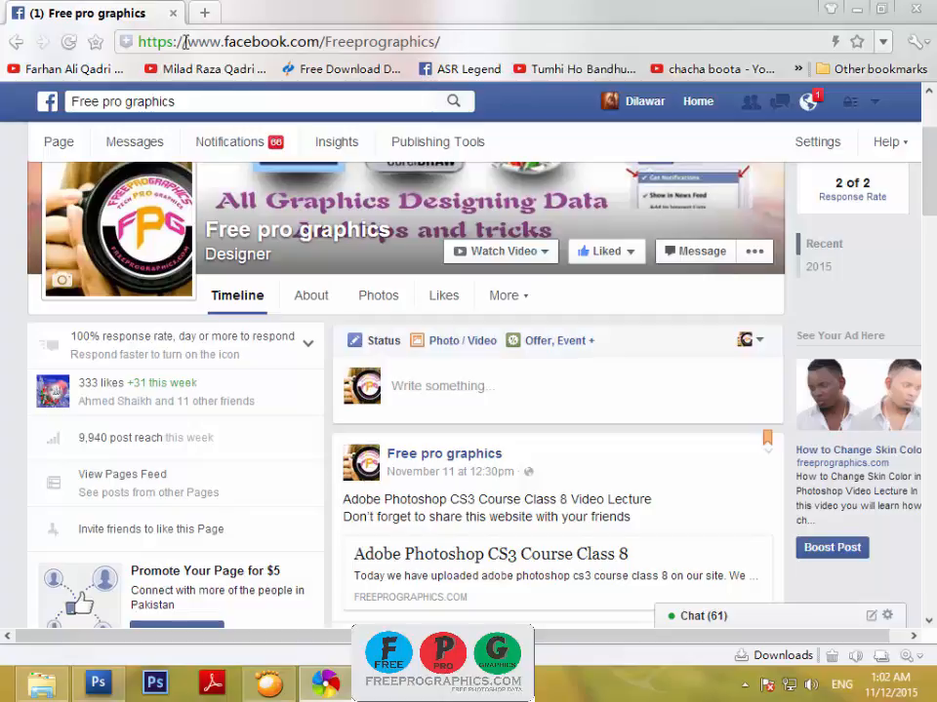
mouse_move(635, 269)
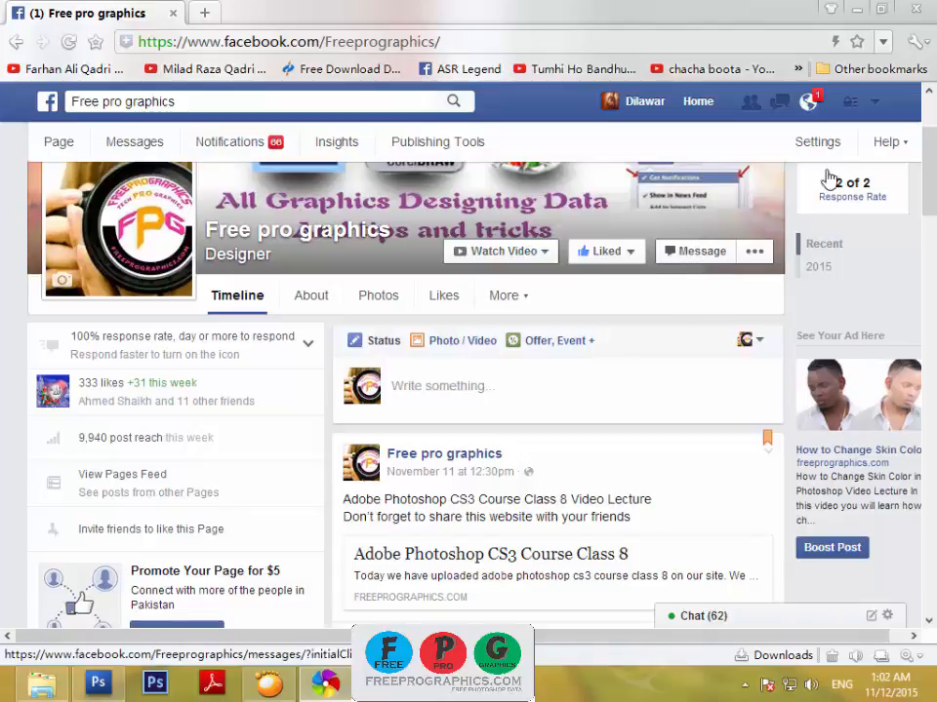
Minimize the browser and Photoshop, close Skype, and open the hf before-and-after picture in New folder (2).
left_click(858, 10)
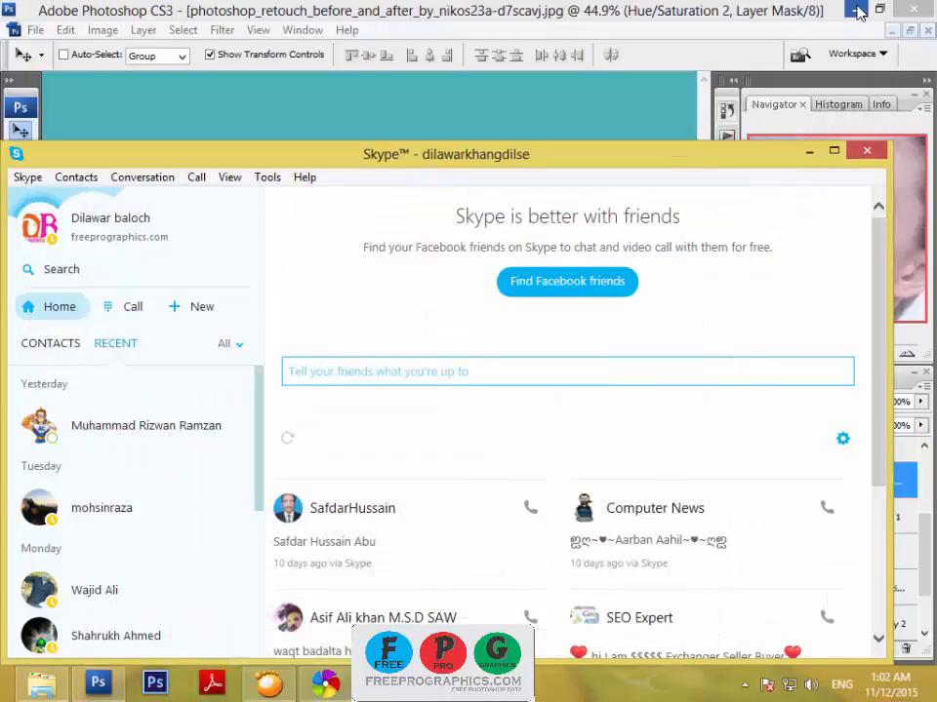
left_click(863, 156)
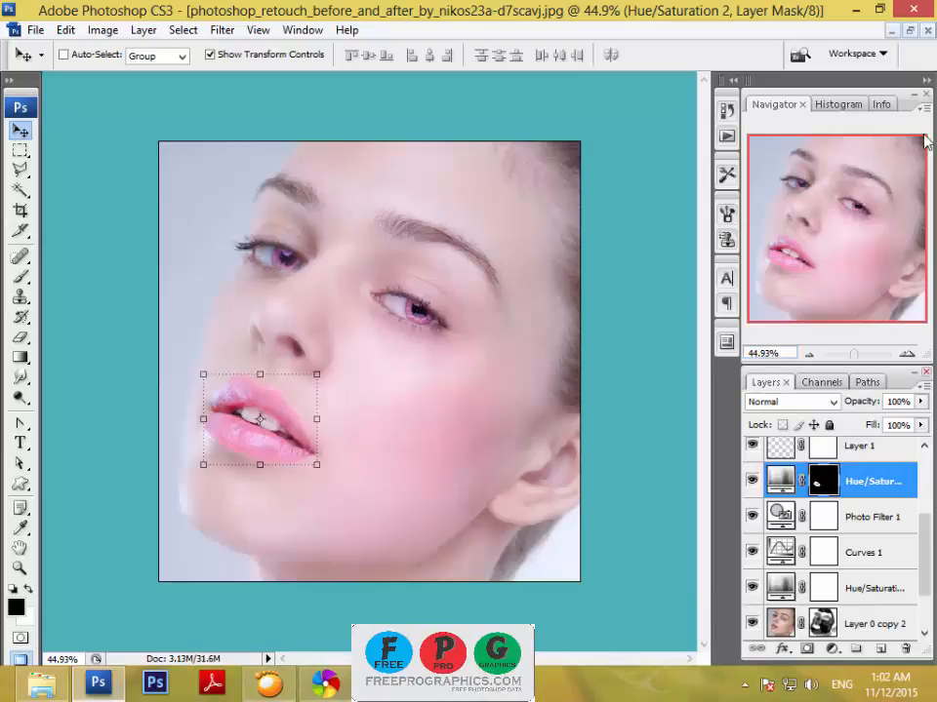
left_click(851, 12)
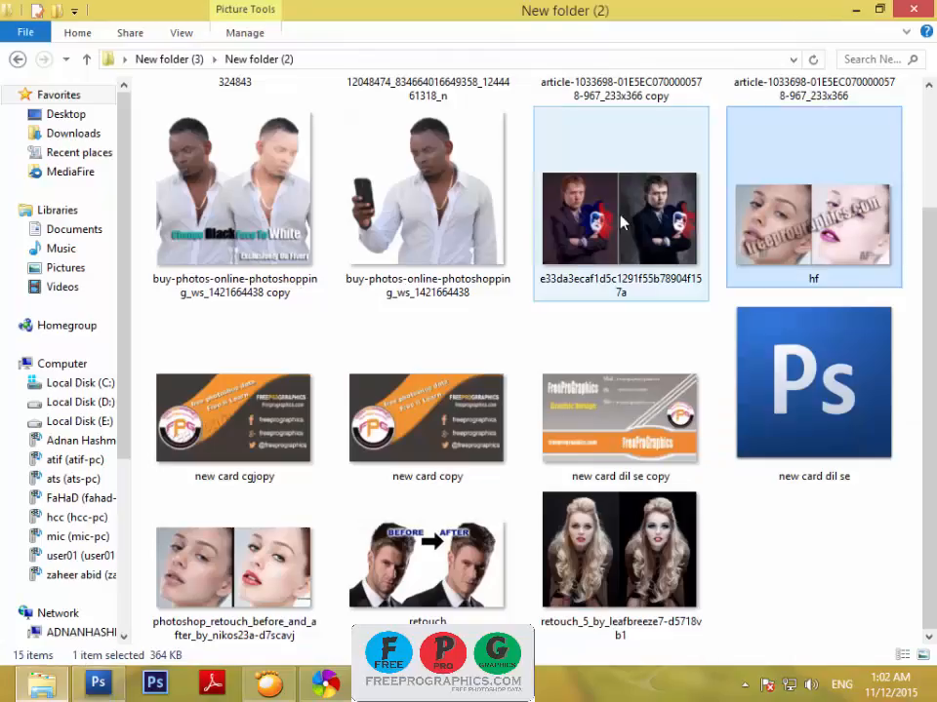
double_click(824, 202)
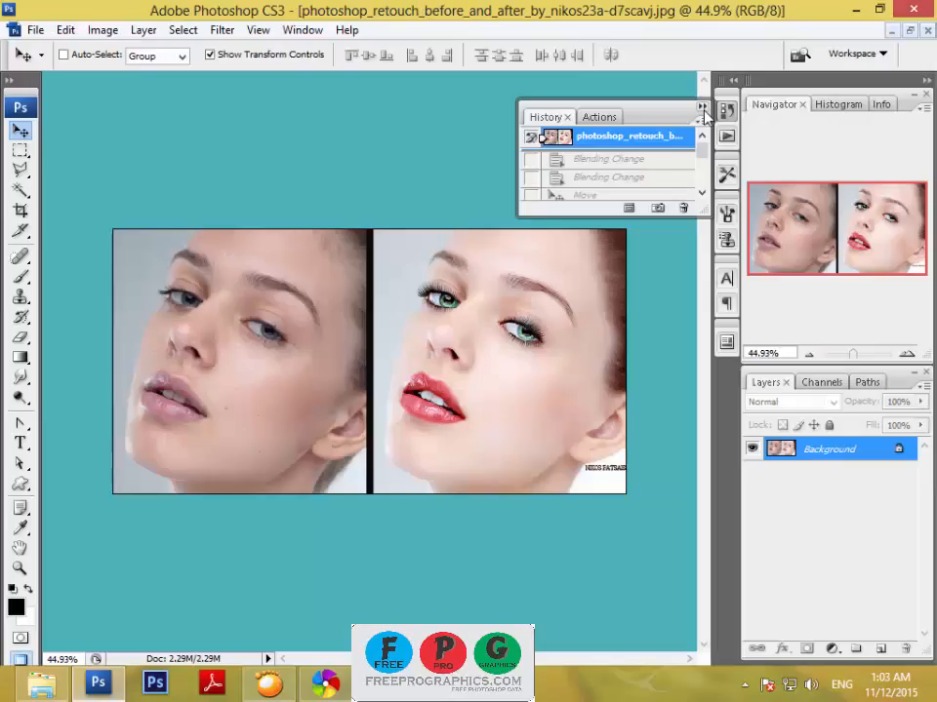
Revert the photo to its opening history snapshot and convert the locked Background into an editable layer with the default settings.
left_click(659, 137)
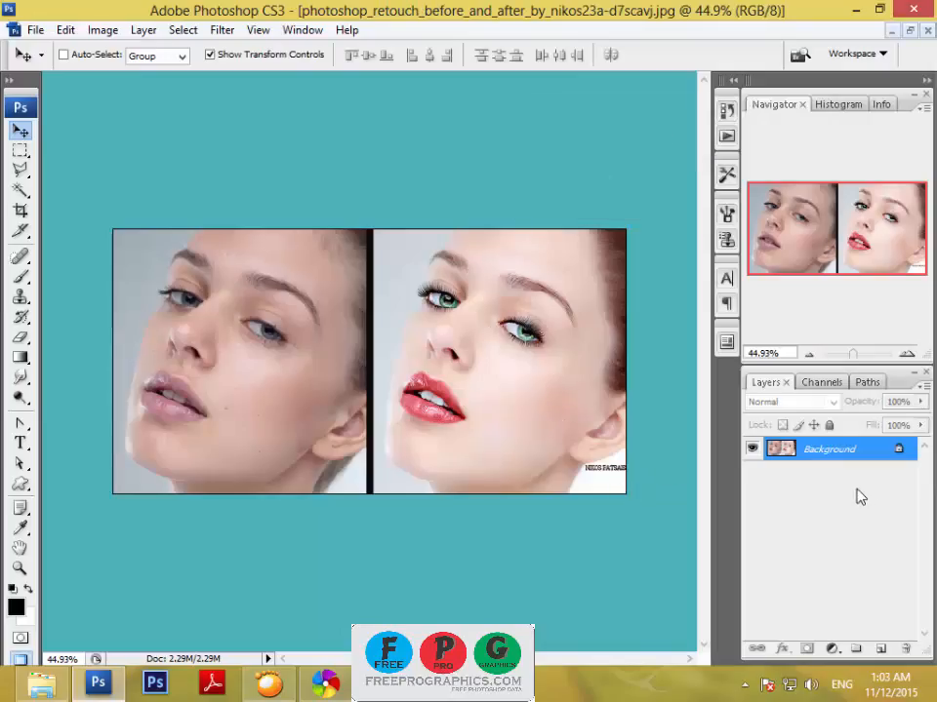
double_click(863, 451)
left_click(615, 216)
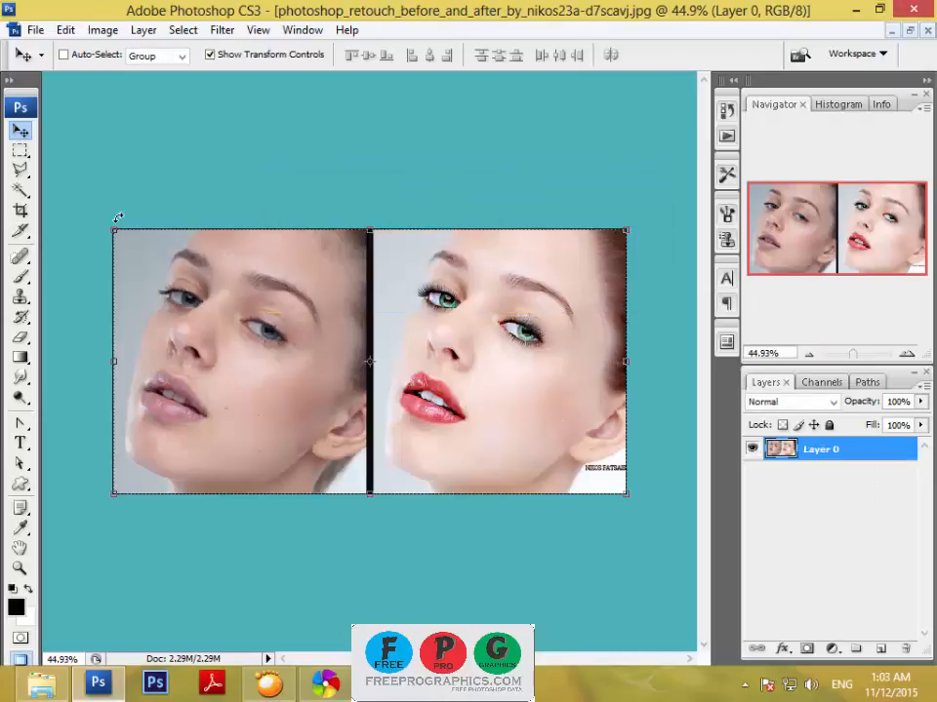
Crop the before-and-after photo to the unretouched face only, excluding the black divider and the retouched half.
left_click(20, 209)
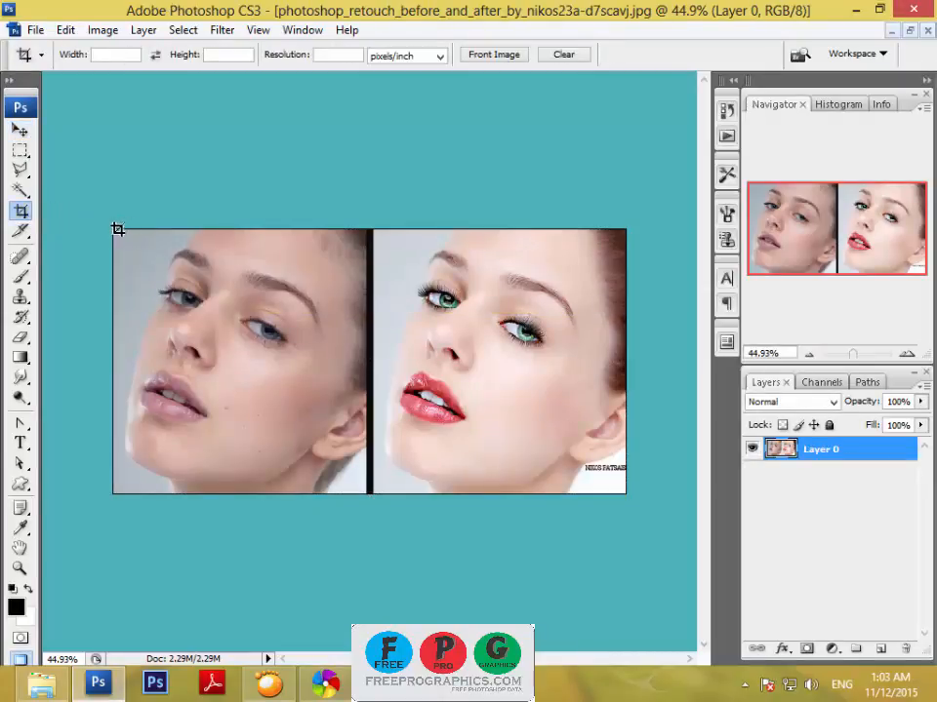
left_click_drag(116, 236, 363, 504)
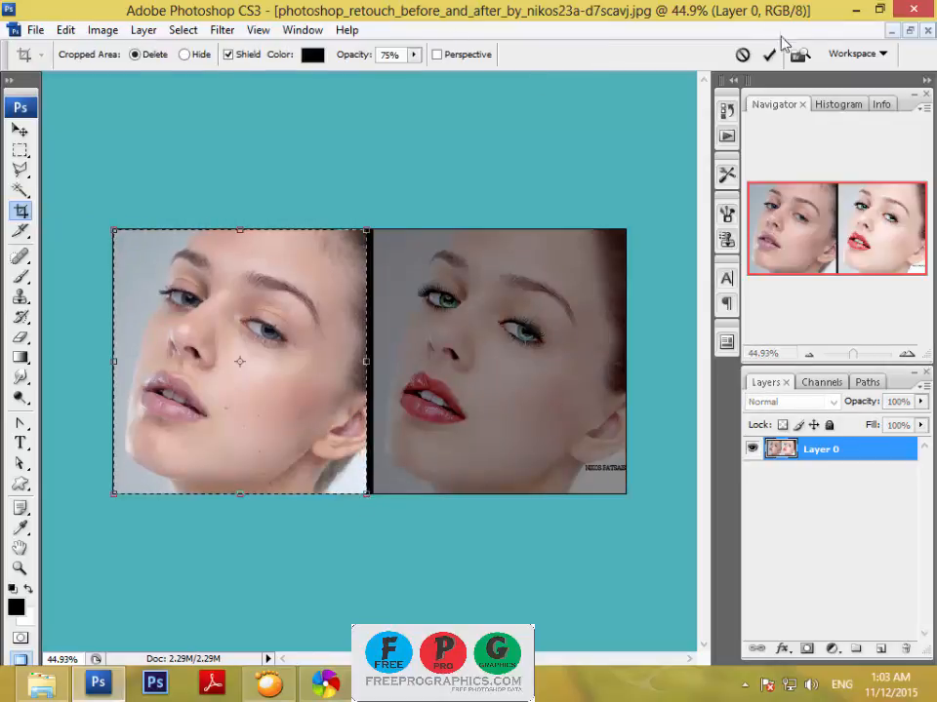
left_click(770, 56)
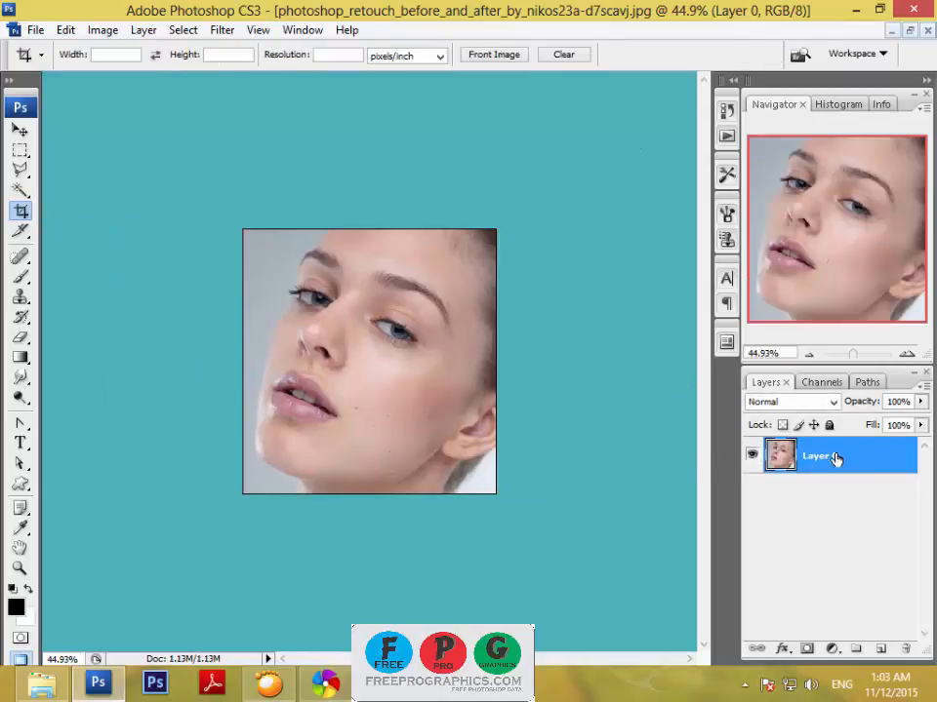
left_click(21, 130)
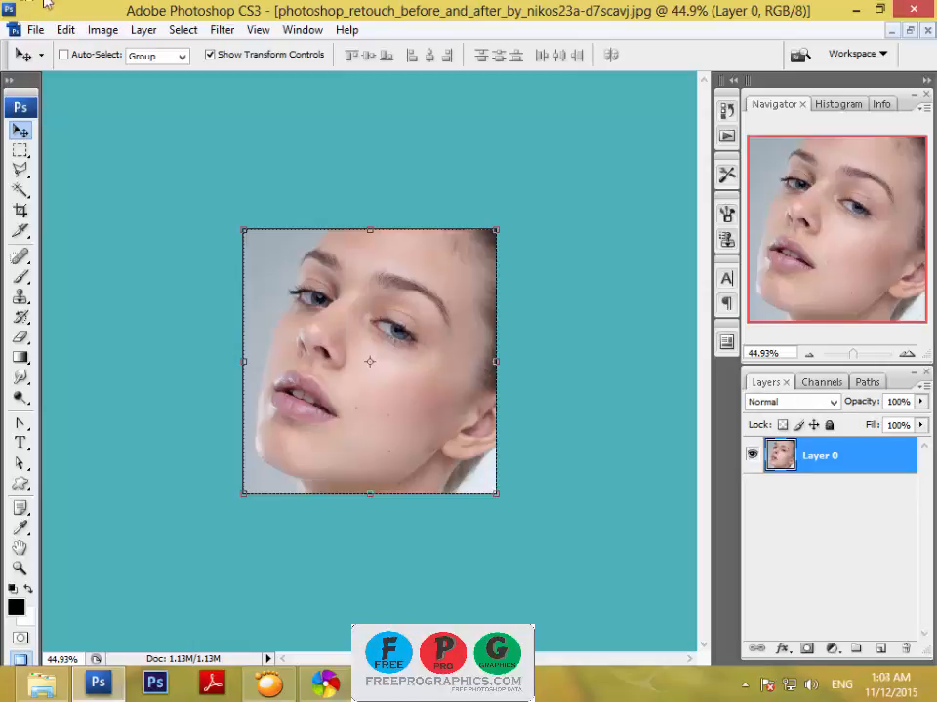
Set the image resolution to 300 pixels/inch with resampling and constrained proportions.
left_click(102, 30)
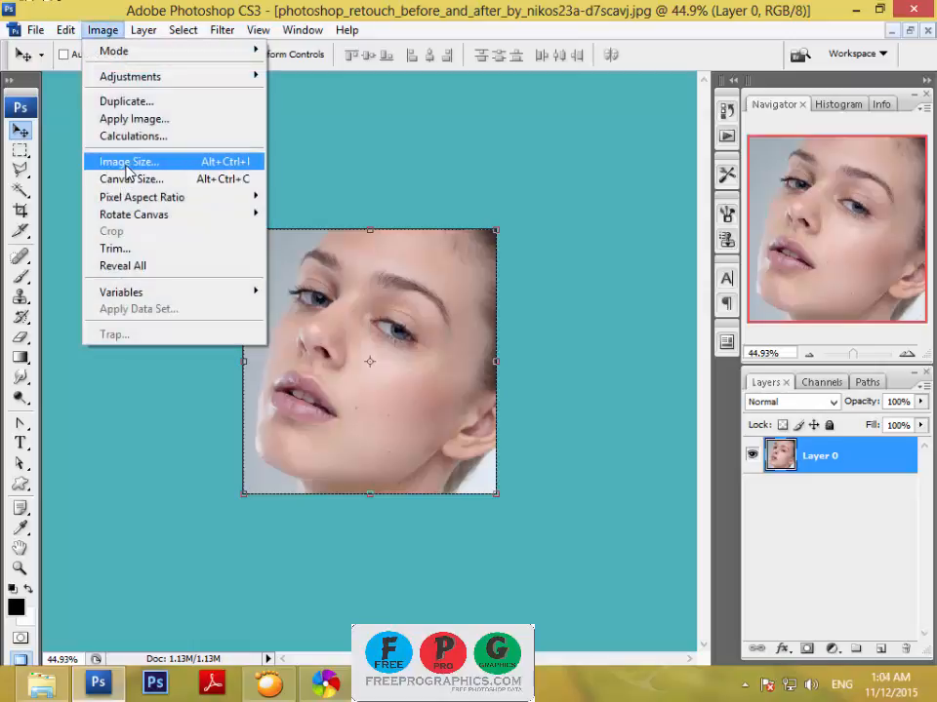
left_click(127, 168)
left_click_drag(403, 322, 318, 327)
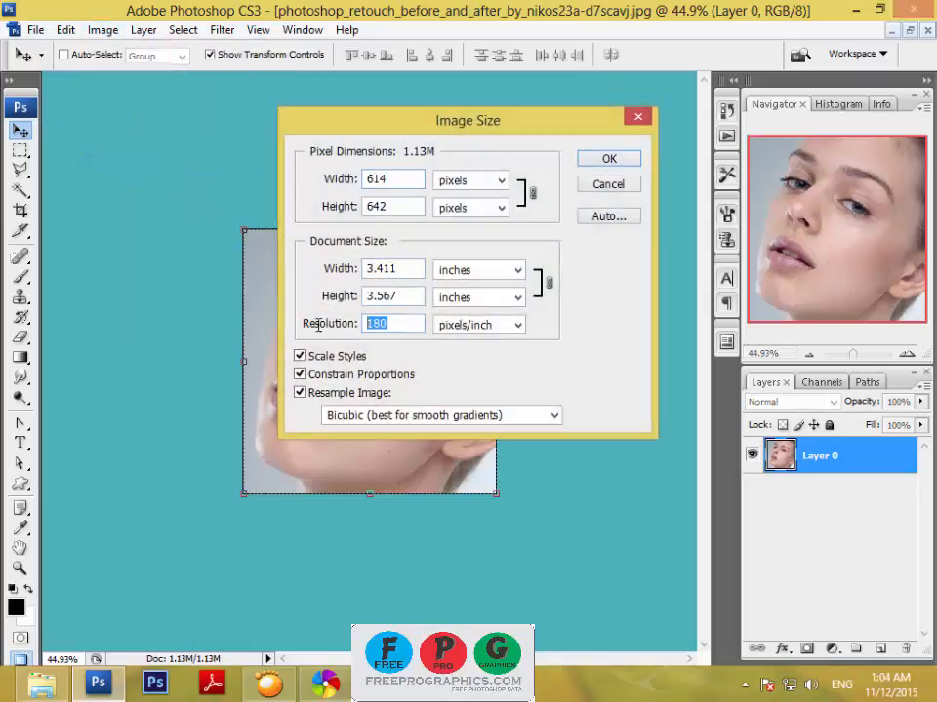
type("300")
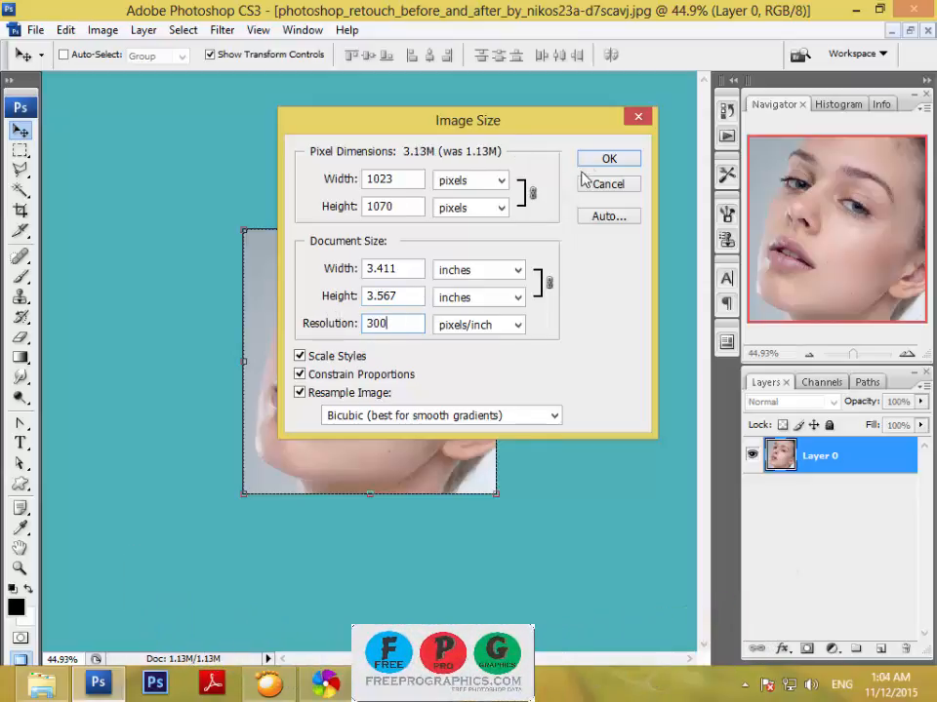
left_click(611, 160)
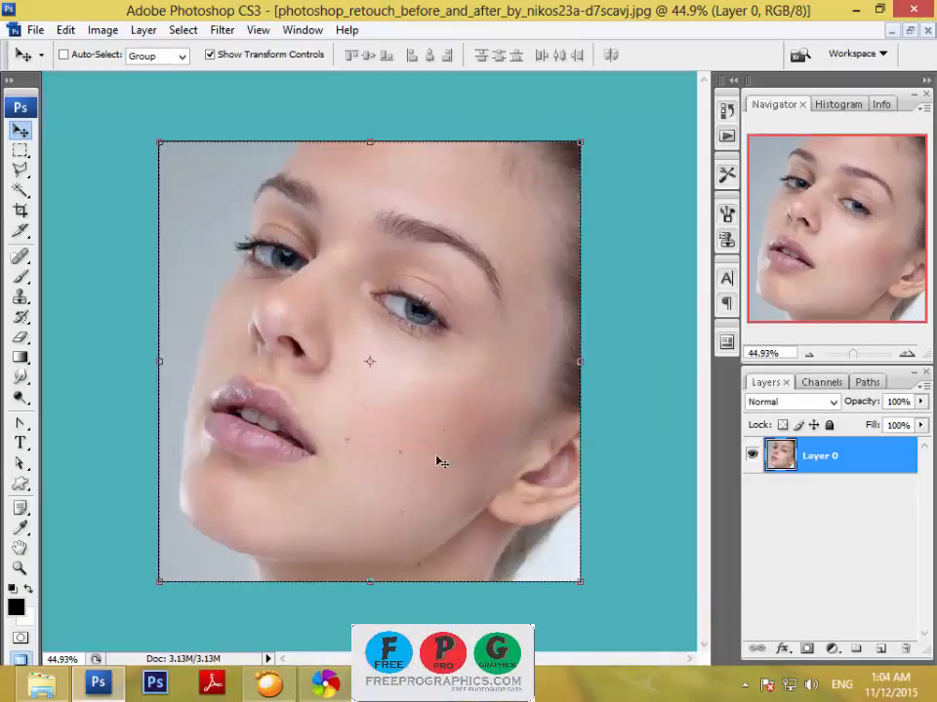
Duplicate Layer 0 and brighten the photo with a Curves adjustment layer, raising the RGB midtones from input 132 to output 152.
left_click_drag(884, 491, 880, 649)
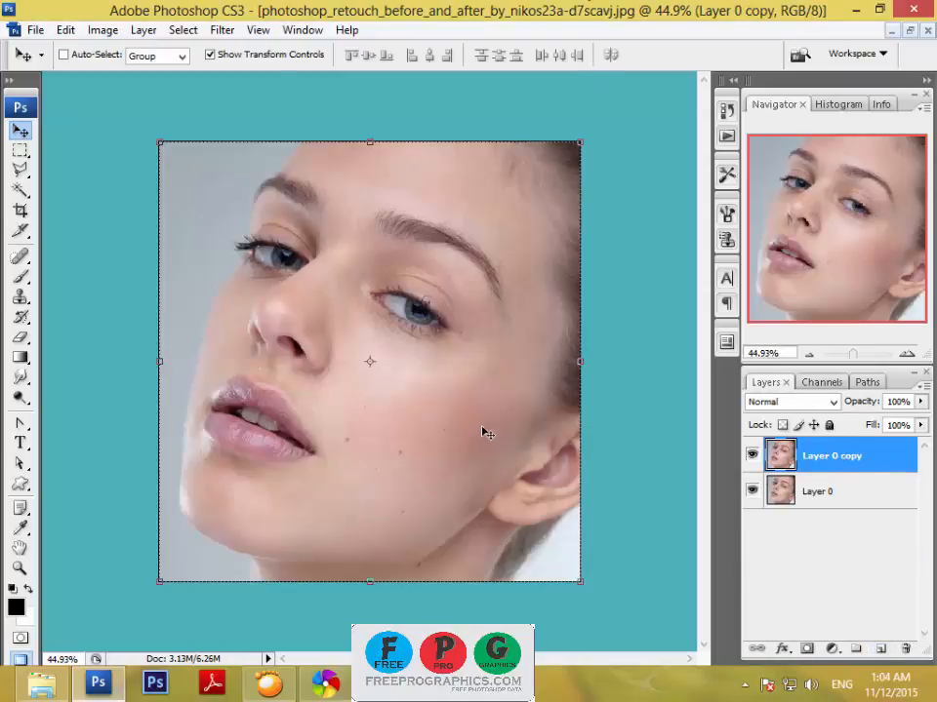
left_click(832, 649)
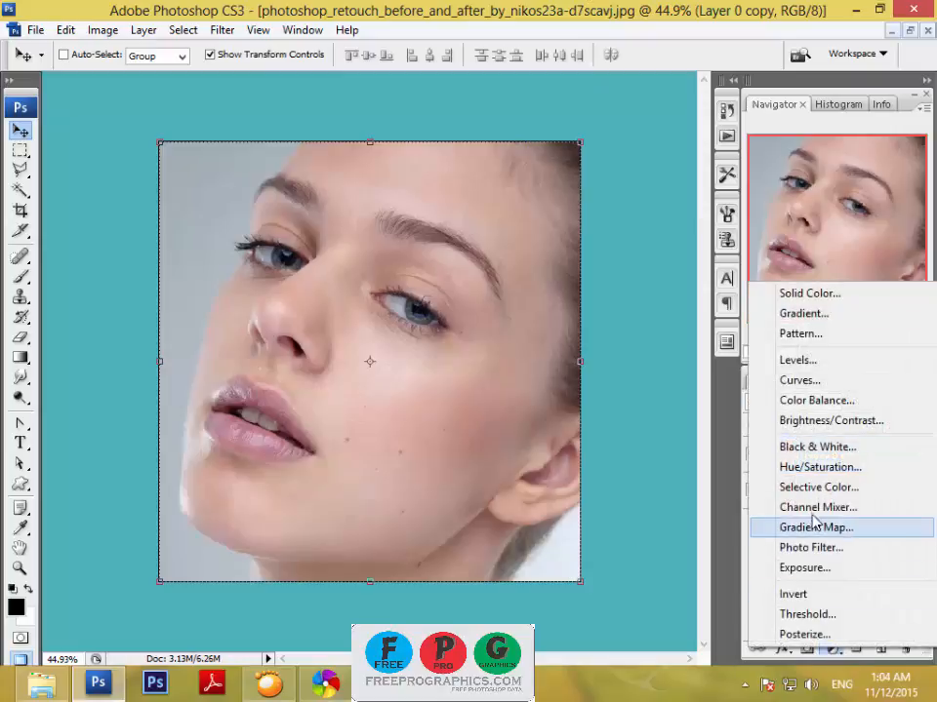
left_click(811, 388)
left_click_drag(754, 410, 745, 401)
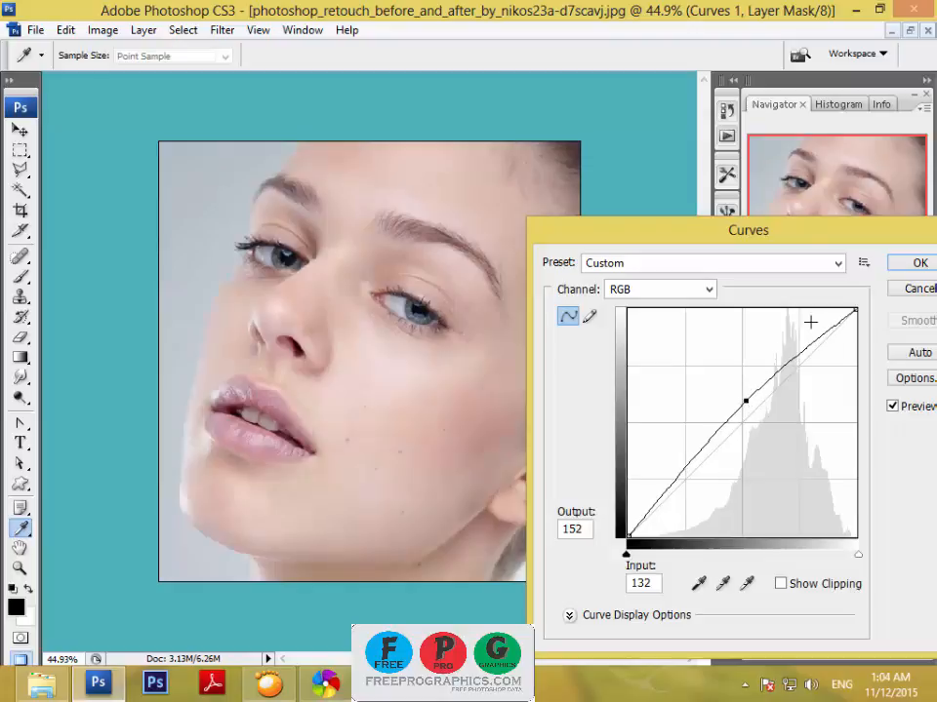
left_click(920, 262)
Merge the Curves adjustment layer with Layer 0 copy into a single layer.
left_click(841, 490, "shift")
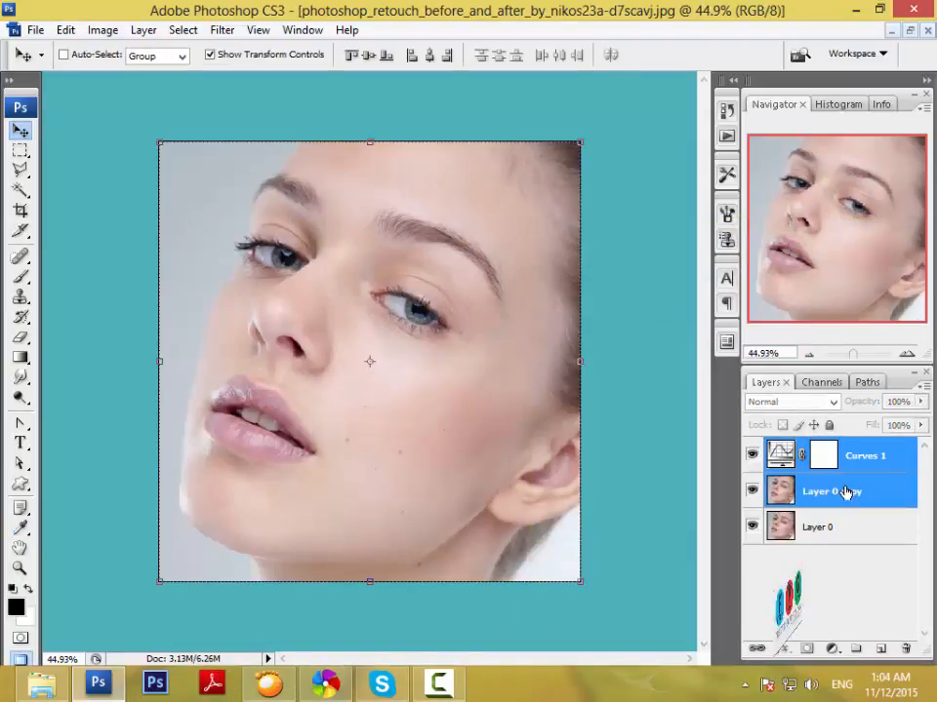
right_click(845, 484)
left_click(741, 432)
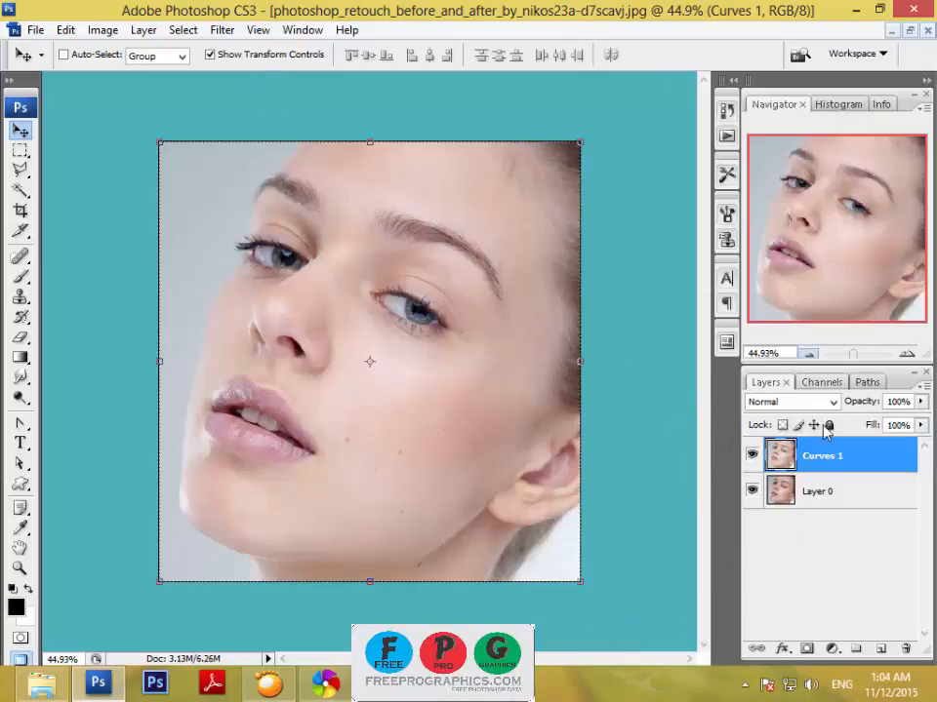
right_click(832, 459)
left_click(825, 494)
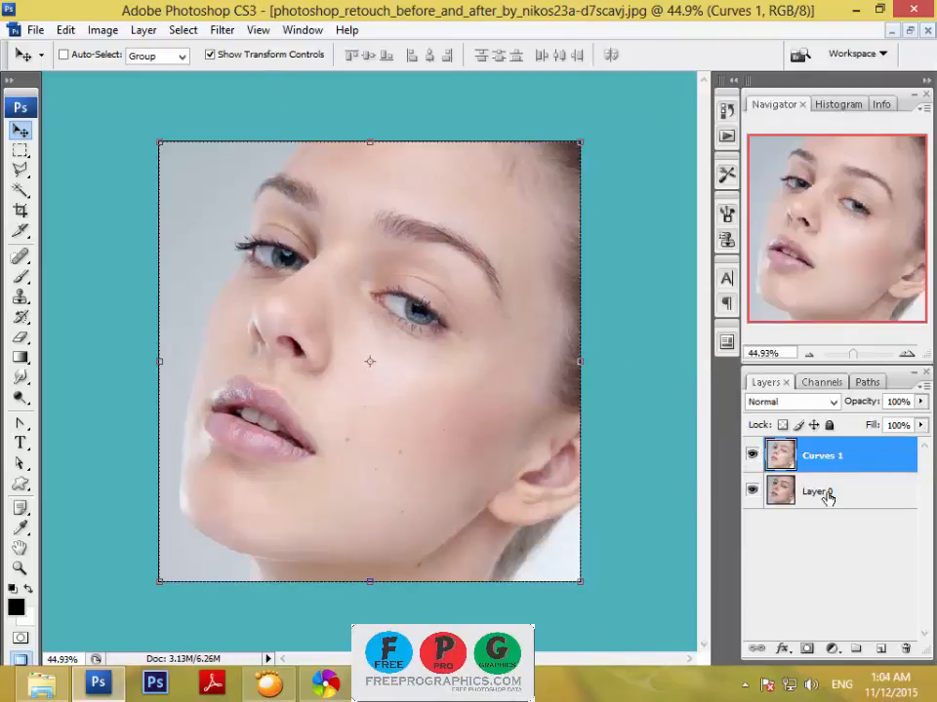
Compare the photo with and without the brightened Curves 1 layer by toggling that layer's visibility.
left_click(848, 495)
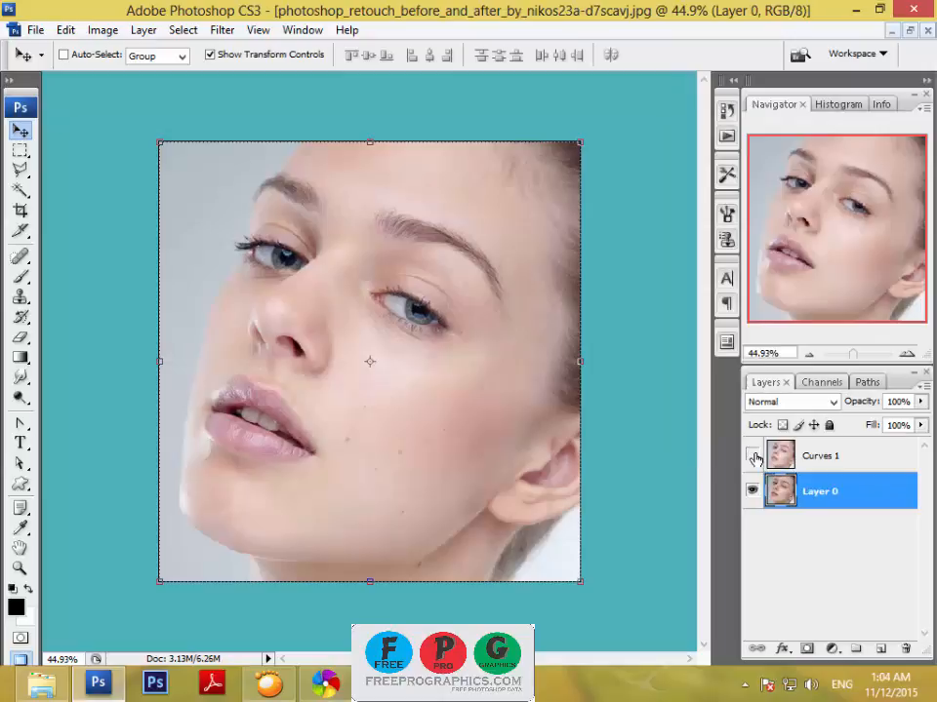
left_click(751, 456)
left_click(751, 456)
left_click(751, 455)
left_click(751, 456)
left_click(752, 455)
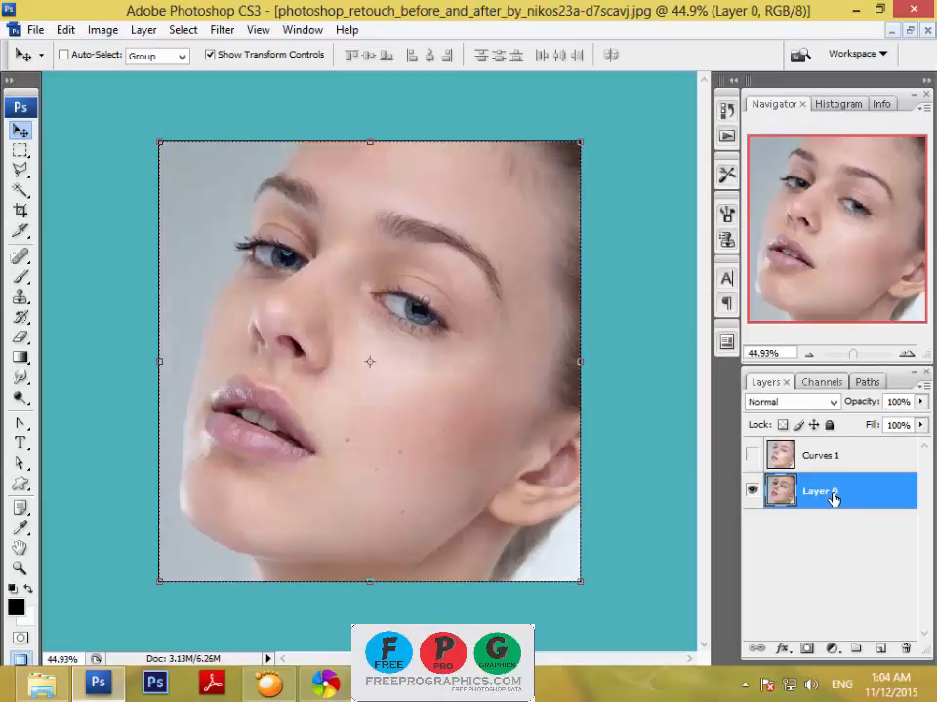
Hide Layer 0 and leave only the brightened Curves 1 layer visible and selected.
left_click(752, 491)
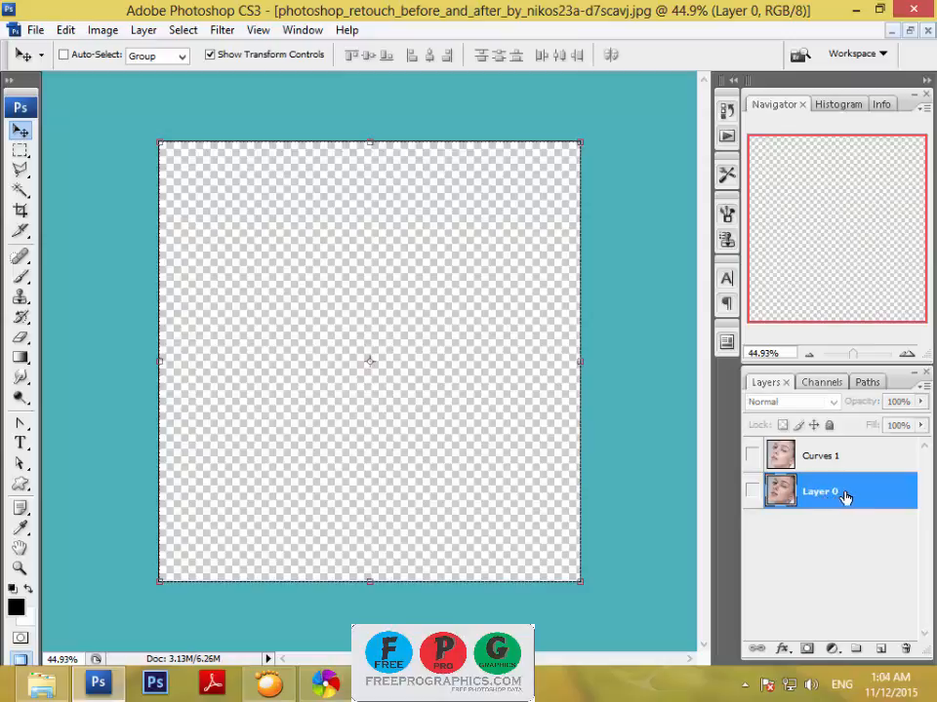
left_click(826, 455)
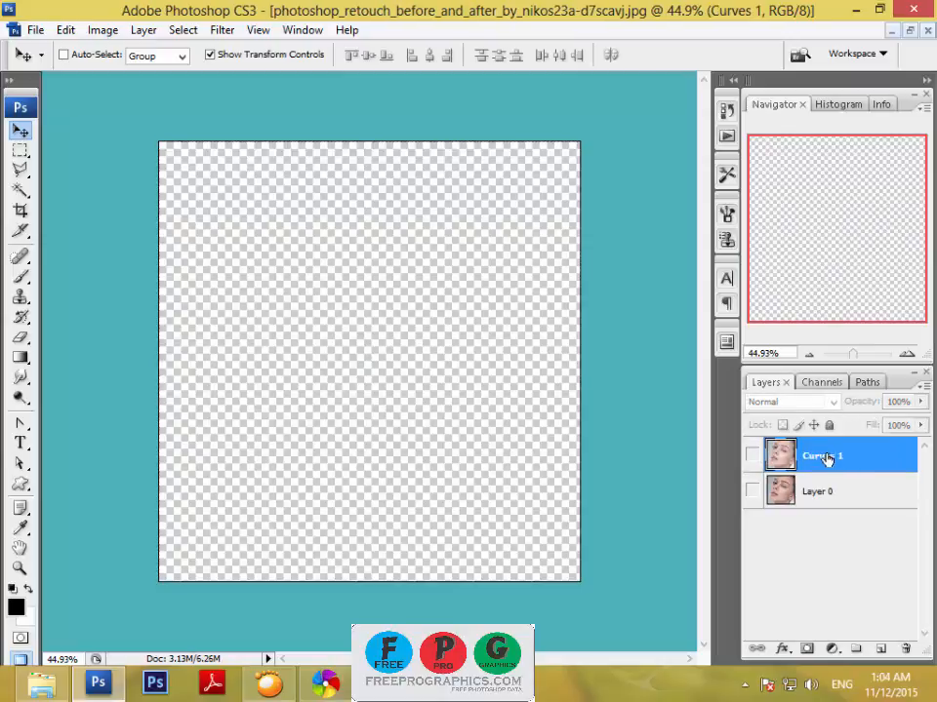
left_click(751, 456)
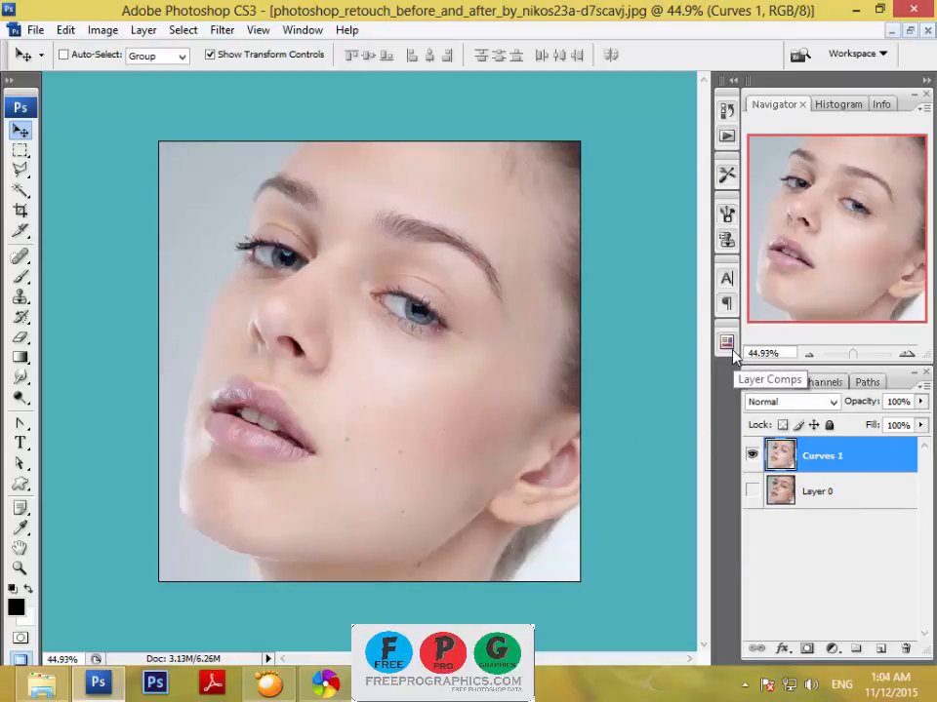
Create a copy of Curves 1 with an 8.7-pixel Gaussian Blur and place it directly beneath the Curves 1 layer.
key("ctrl+j")
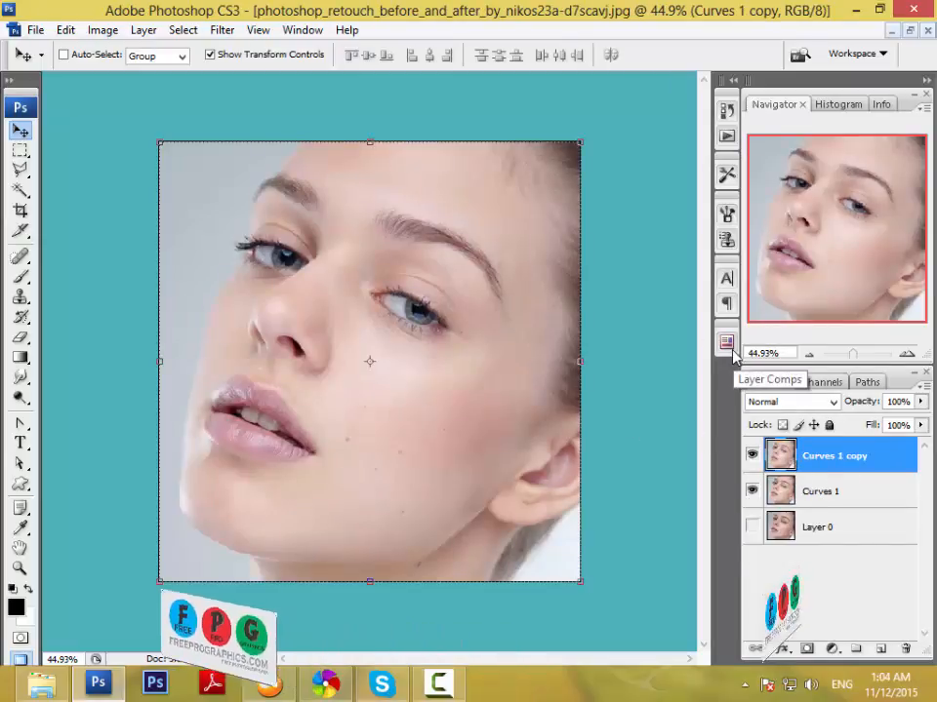
left_click(222, 30)
mouse_move(318, 215)
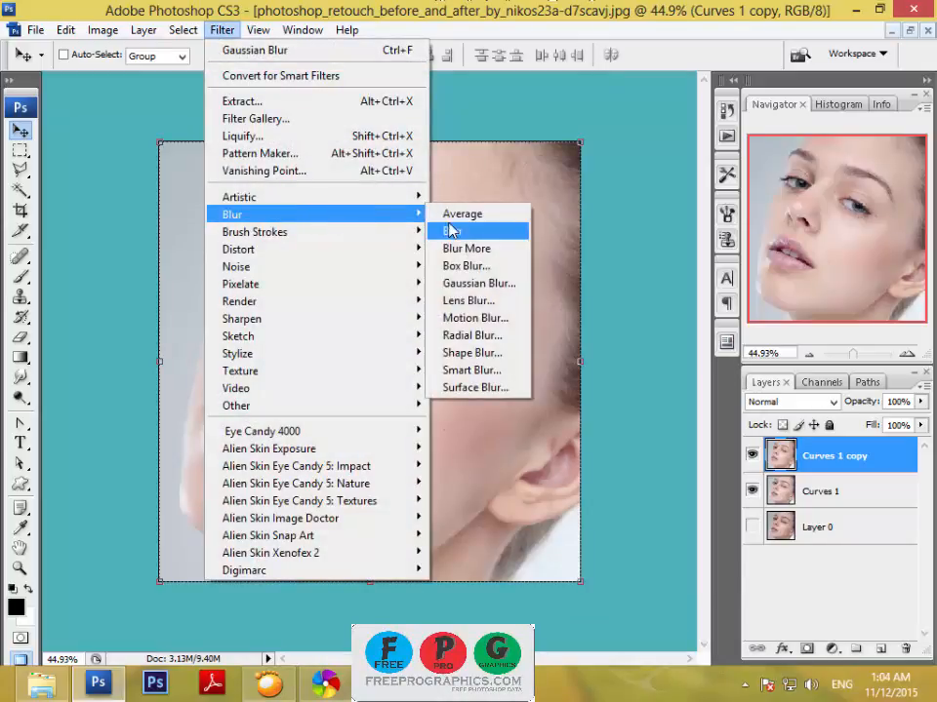
left_click(463, 287)
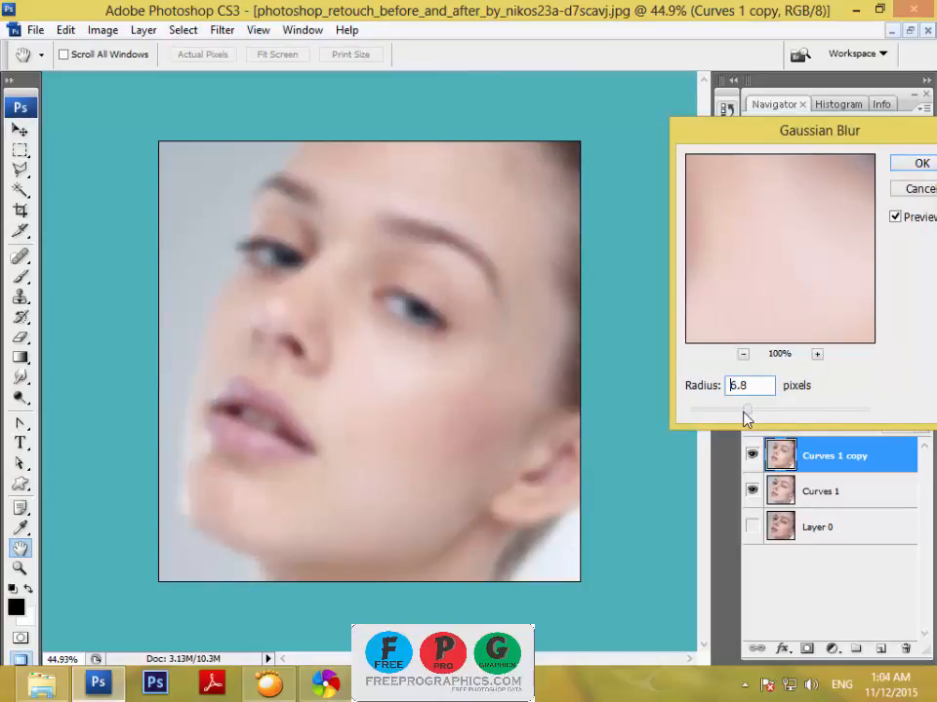
mouse_move(743, 411)
left_mouse_down()
mouse_move(768, 418)
mouse_move(758, 416)
left_mouse_up()
left_click_drag(868, 131, 813, 132)
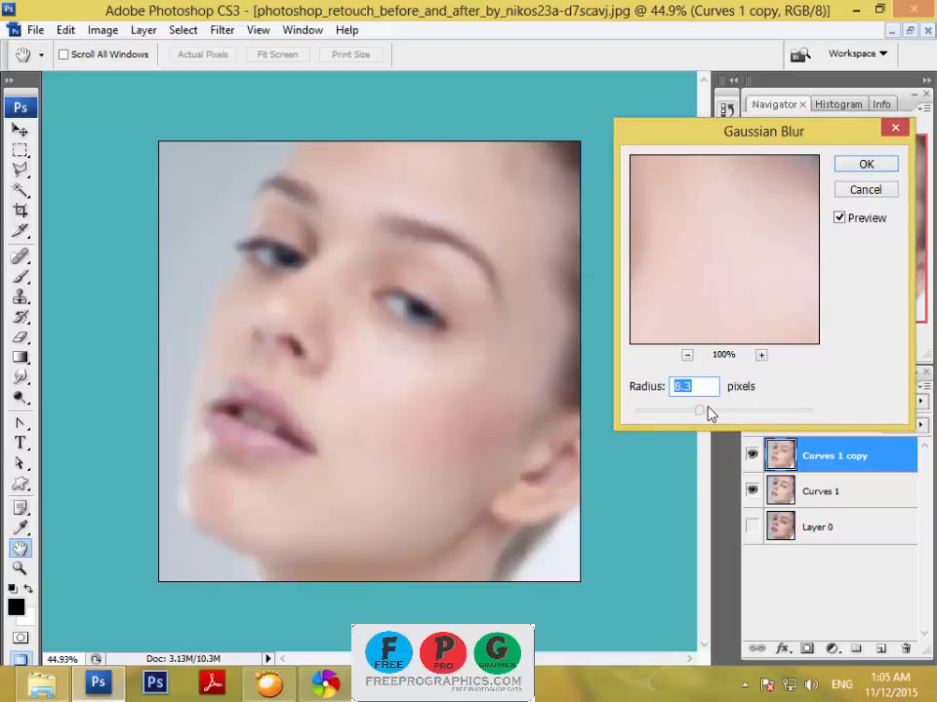
mouse_move(701, 418)
left_mouse_down()
mouse_move(739, 418)
mouse_move(713, 416)
left_mouse_up()
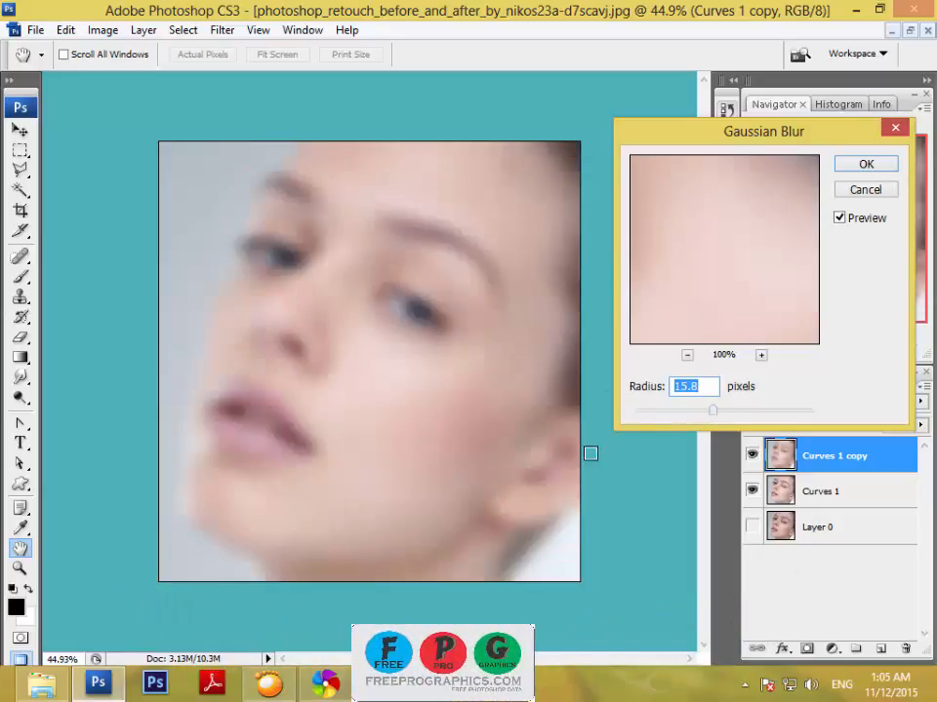
left_click_drag(717, 416, 699, 417)
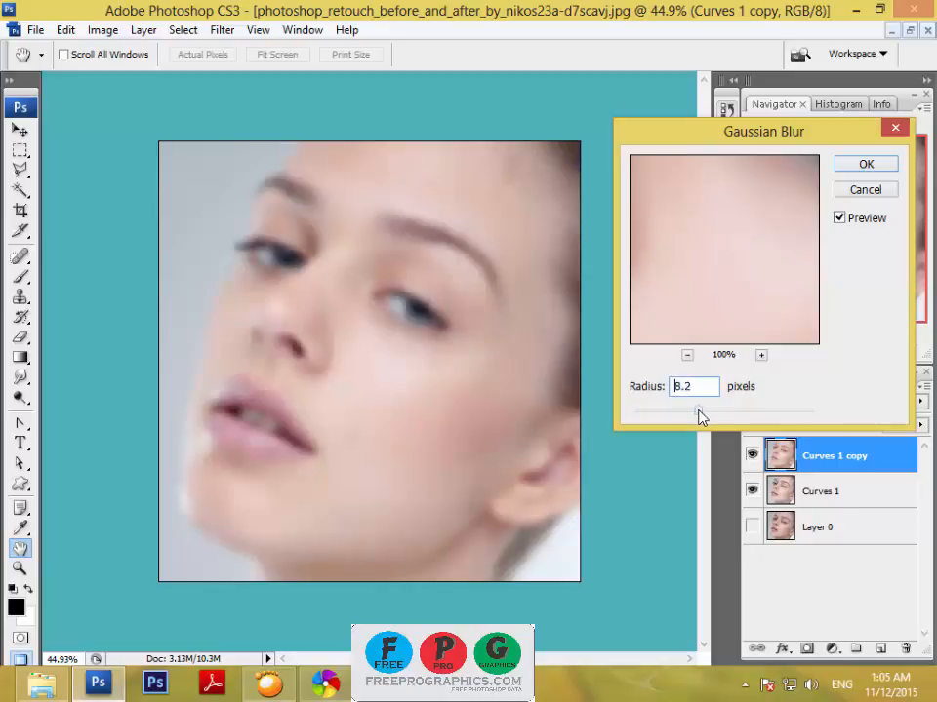
left_click(865, 167)
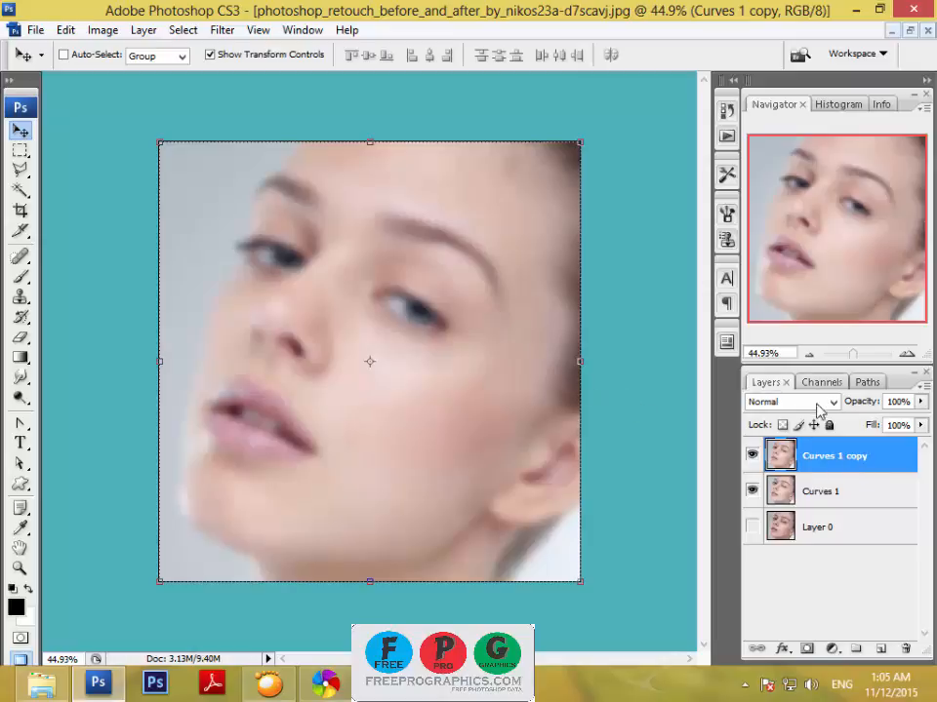
left_click_drag(818, 460, 832, 497)
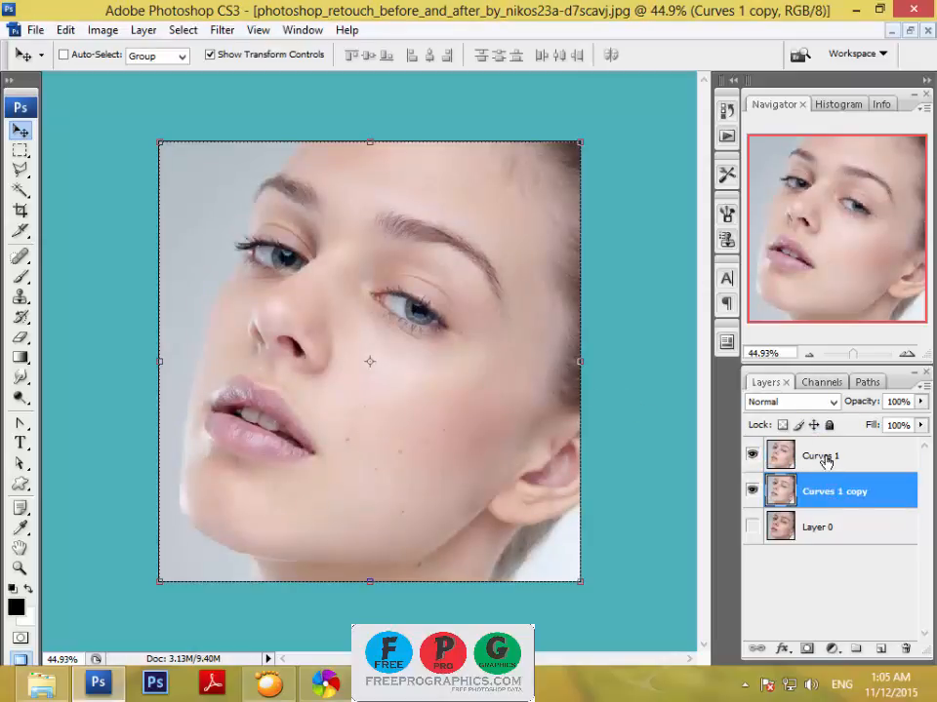
Add a layer mask to Curves 1 and ready the Brush tool at a size of 600 px.
left_click(824, 459)
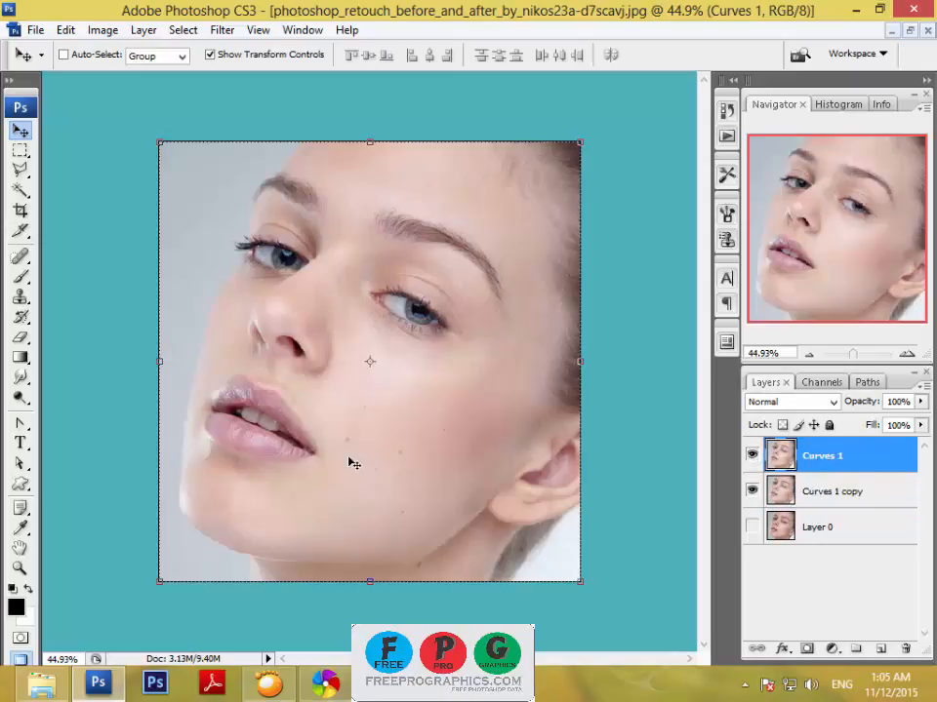
left_click(805, 652)
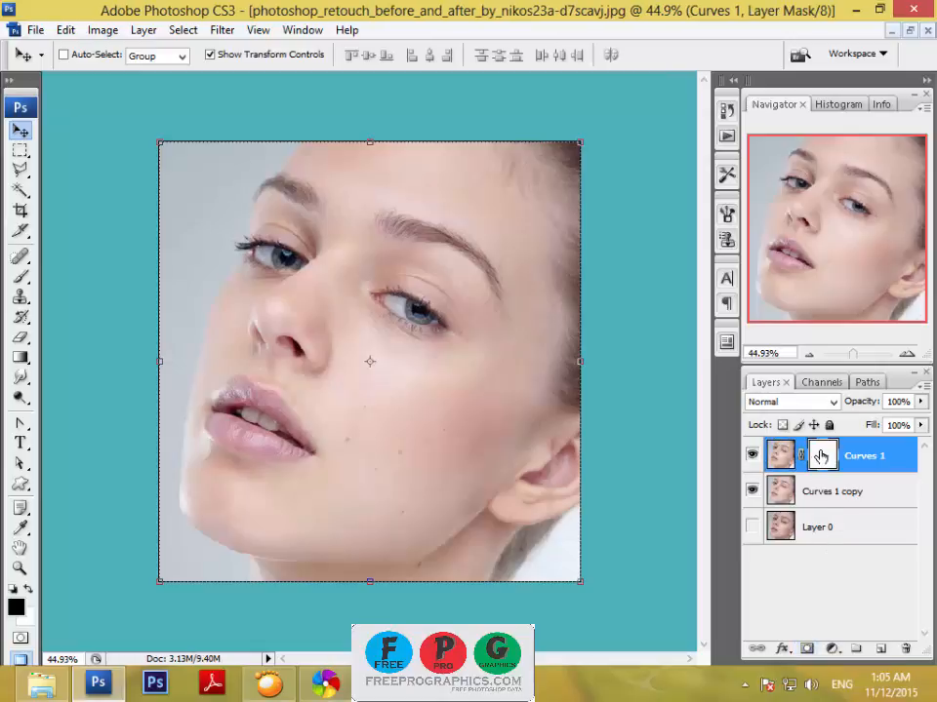
left_click_drag(20, 277, 82, 279)
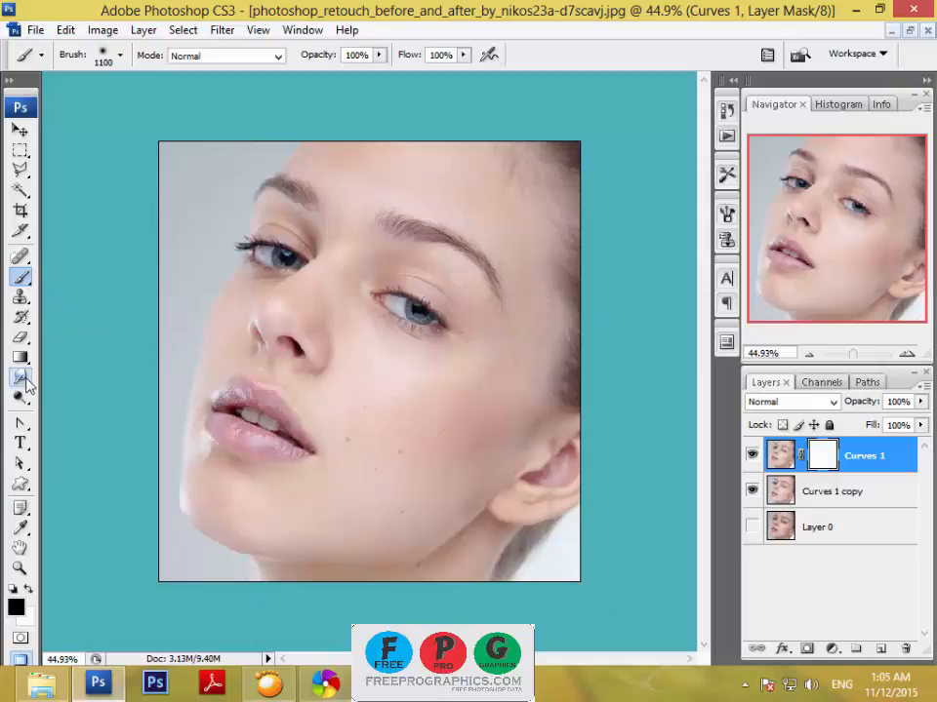
key("bracketleft")
key("bracketleft")
key("bracketleft")
key("bracketleft")
key("bracketleft")
key("bracketleft")
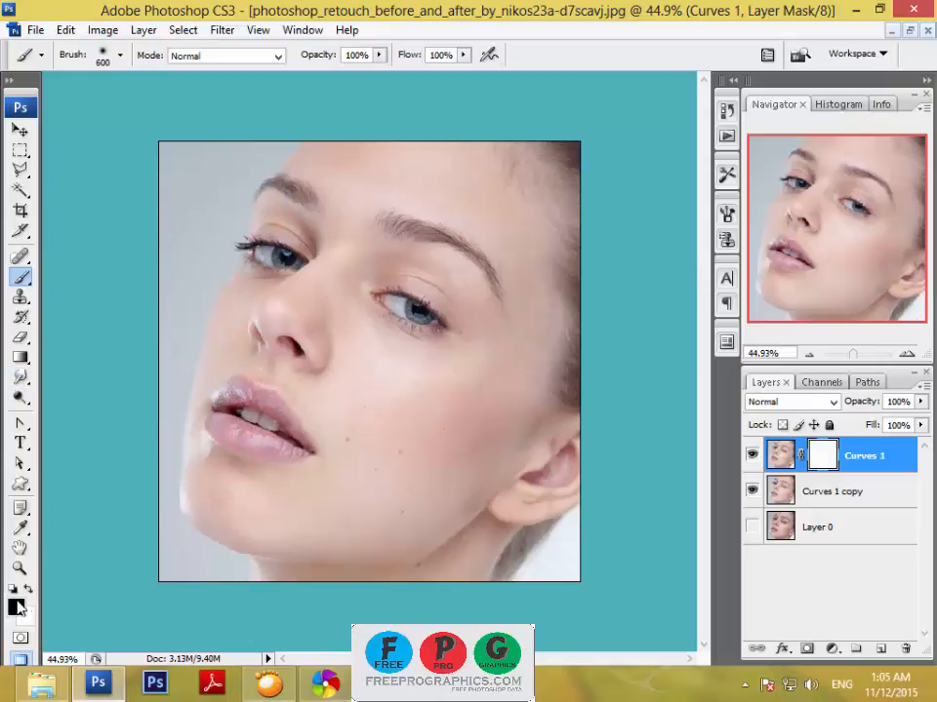
Try red (e24c4c) as the foreground colour and return the foreground to black.
left_click(17, 609)
left_click(600, 310)
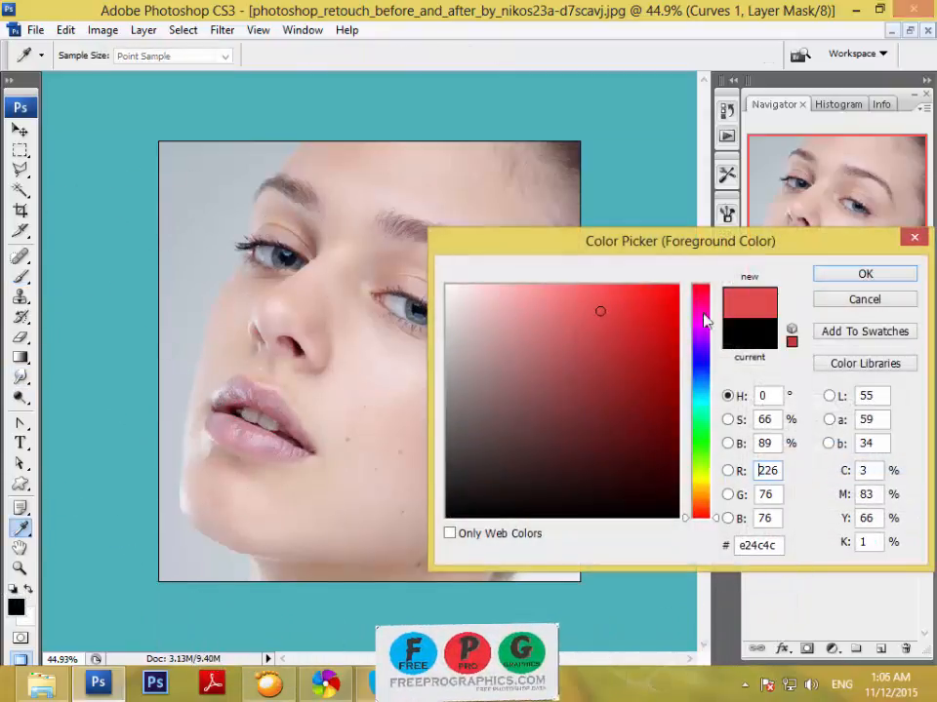
left_click(910, 277)
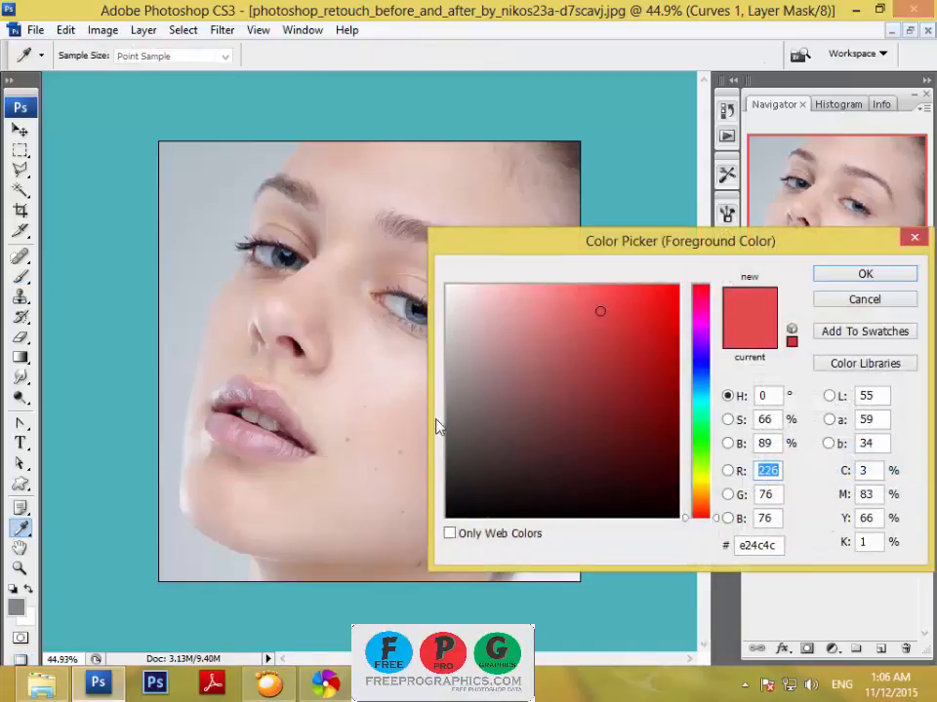
mouse_move(514, 496)
left_mouse_down()
mouse_move(450, 501)
mouse_move(446, 518)
left_mouse_up()
left_click(837, 280)
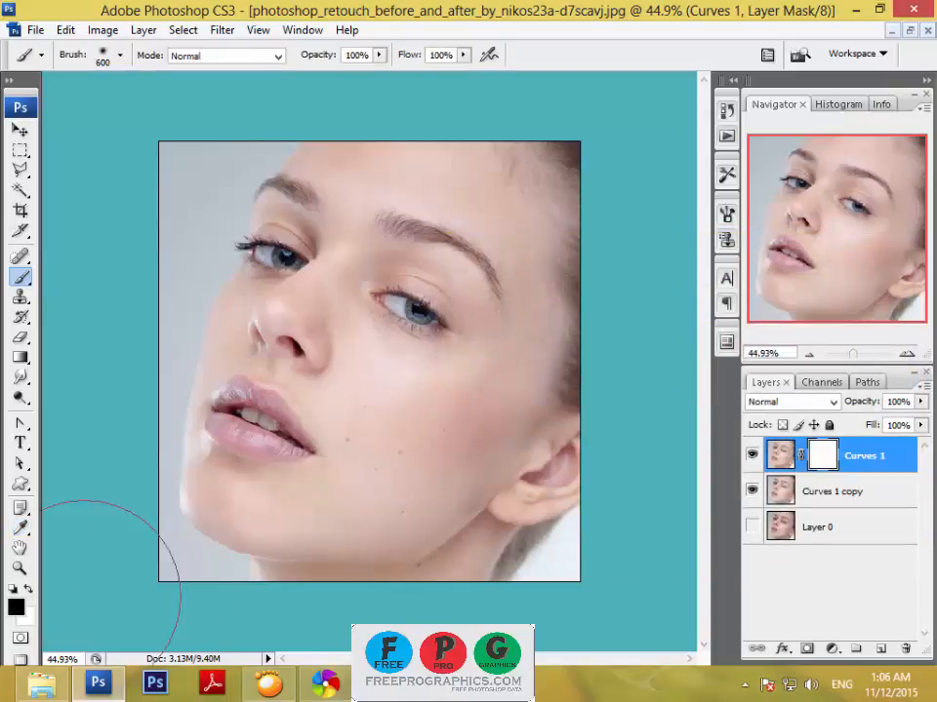
left_click(29, 590)
Set the brush to 82% opacity and 83% flow for close-up work around the eyes and forehead.
left_click_drag(853, 342, 860, 351)
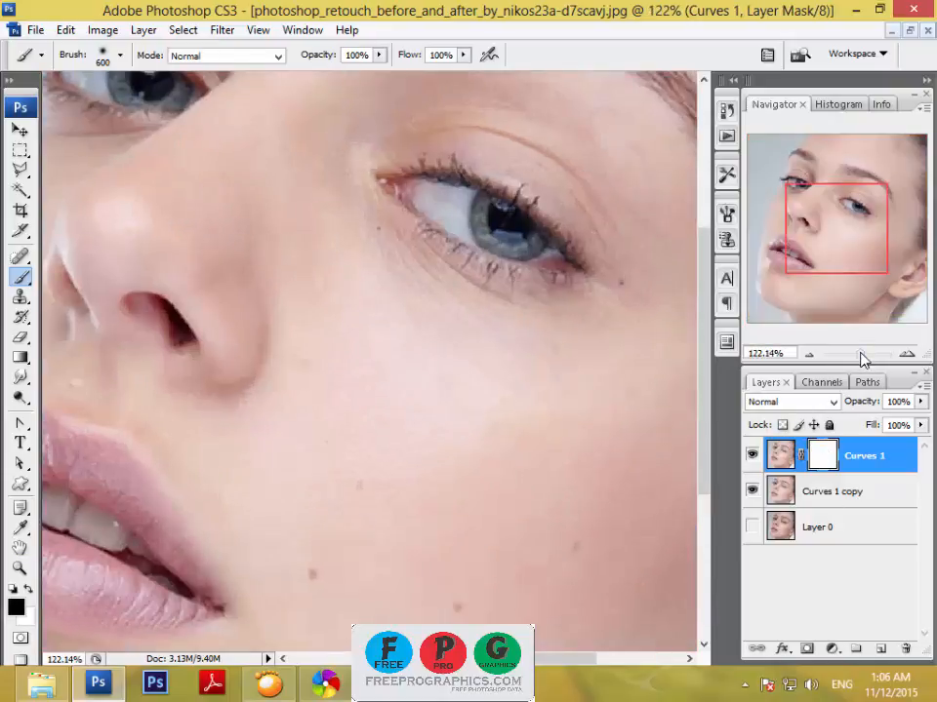
left_click_drag(854, 247, 846, 203)
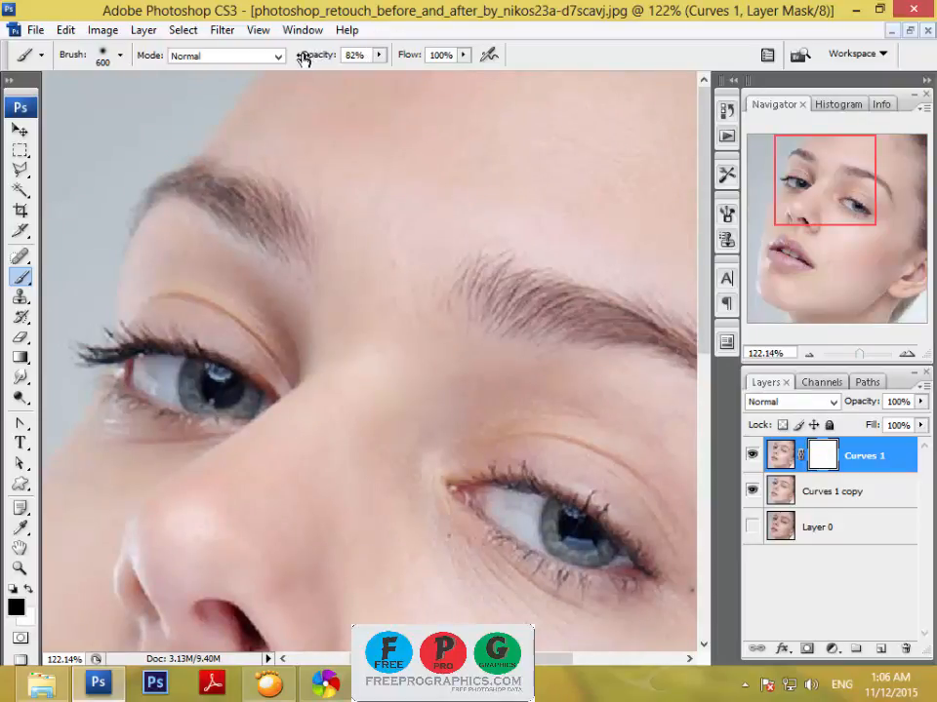
left_click_drag(412, 58, 398, 59)
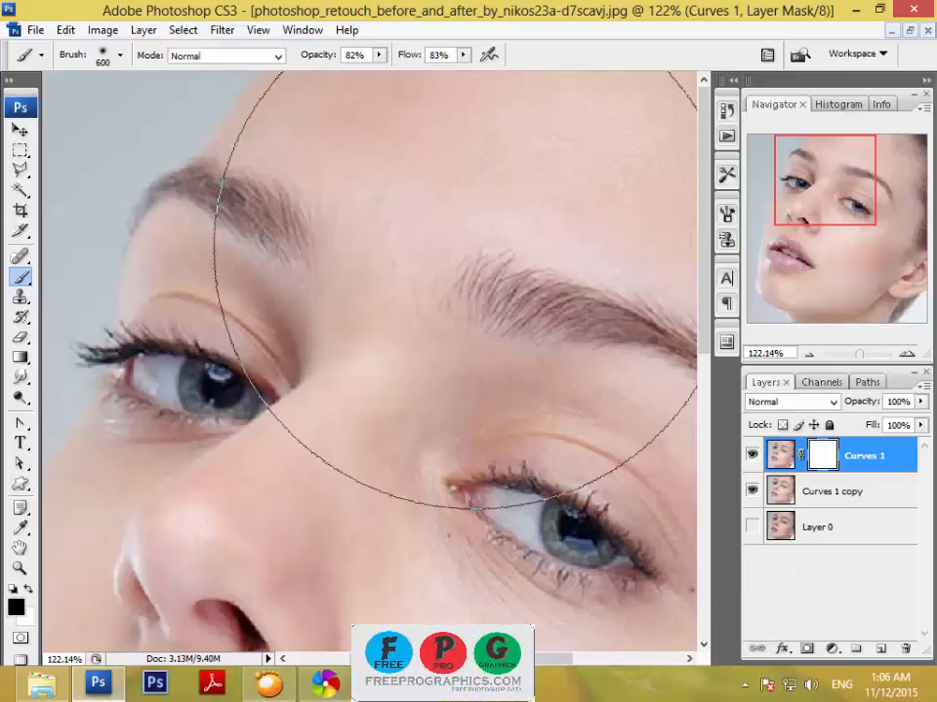
Paint black on the Curves 1 mask over the middle of the forehead with a brush of about 150 px.
left_click_drag(828, 194, 824, 192)
key("bracketleft")
key("bracketleft")
key("bracketleft")
key("bracketleft")
key("bracketleft")
key("bracketleft")
key("bracketleft")
key("bracketleft")
key("bracketleft")
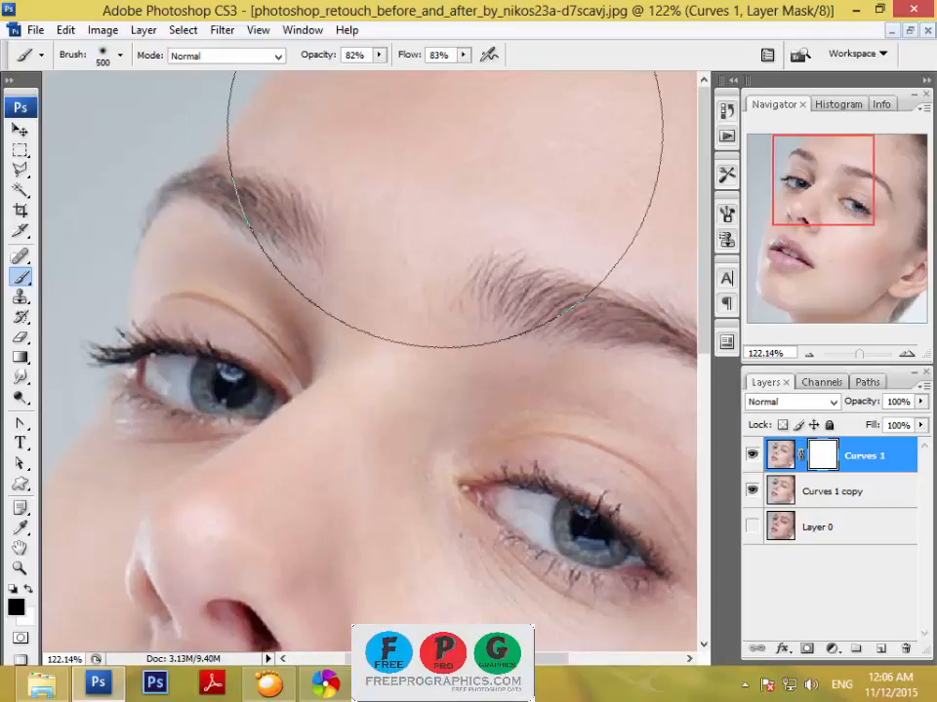
key("bracketright")
key("bracketright")
key("bracketright")
key("bracketleft")
key("bracketleft")
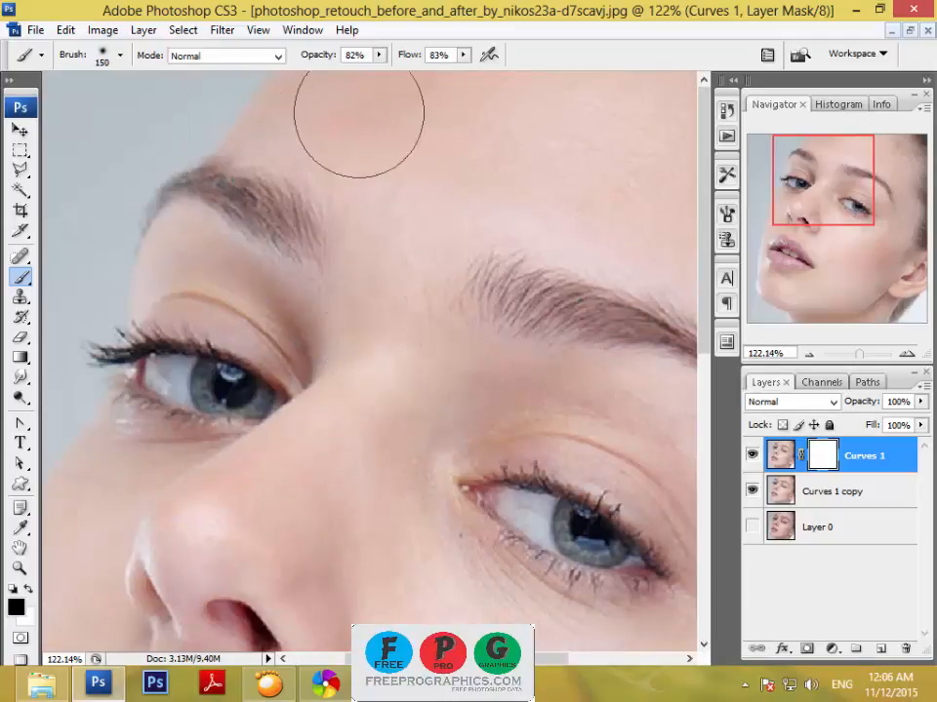
mouse_move(530, 143)
left_mouse_down()
mouse_move(582, 95)
mouse_move(641, 125)
mouse_move(485, 167)
mouse_move(372, 104)
mouse_move(271, 123)
mouse_move(377, 170)
mouse_move(437, 237)
left_mouse_up()
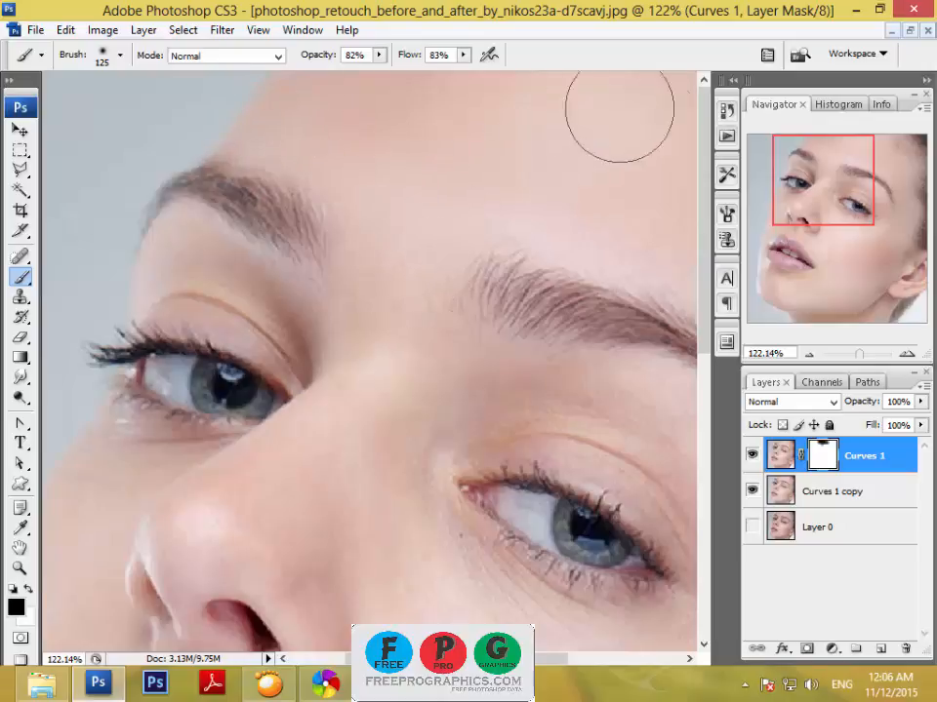
Paint the mask black above the eyebrow nearer the ear and down the temple with the 125 px brush.
left_click_drag(543, 267, 250, 243)
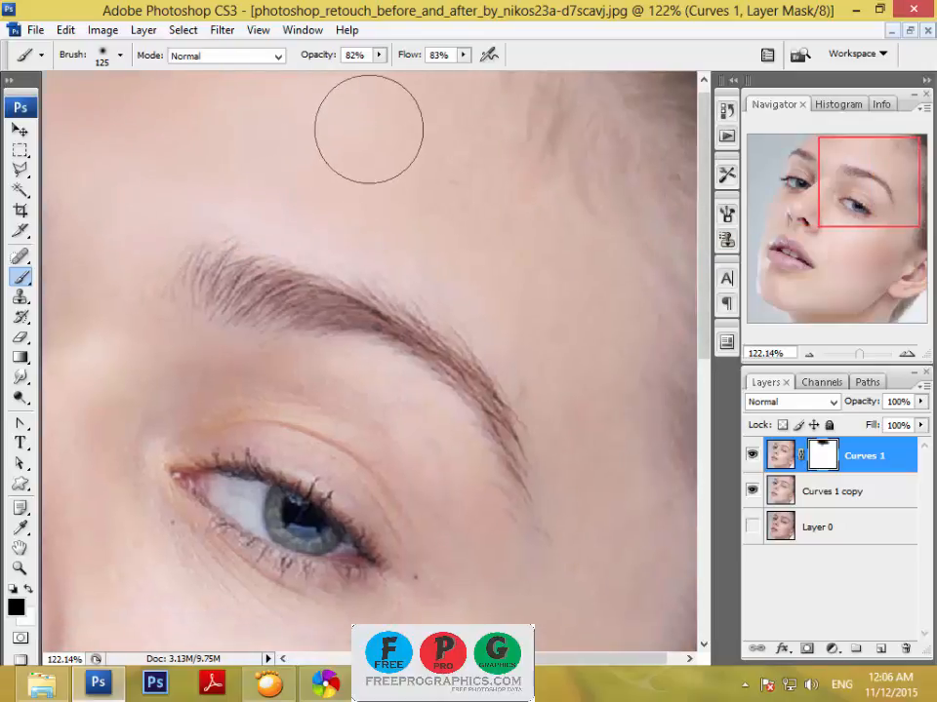
left_click_drag(871, 205, 877, 201)
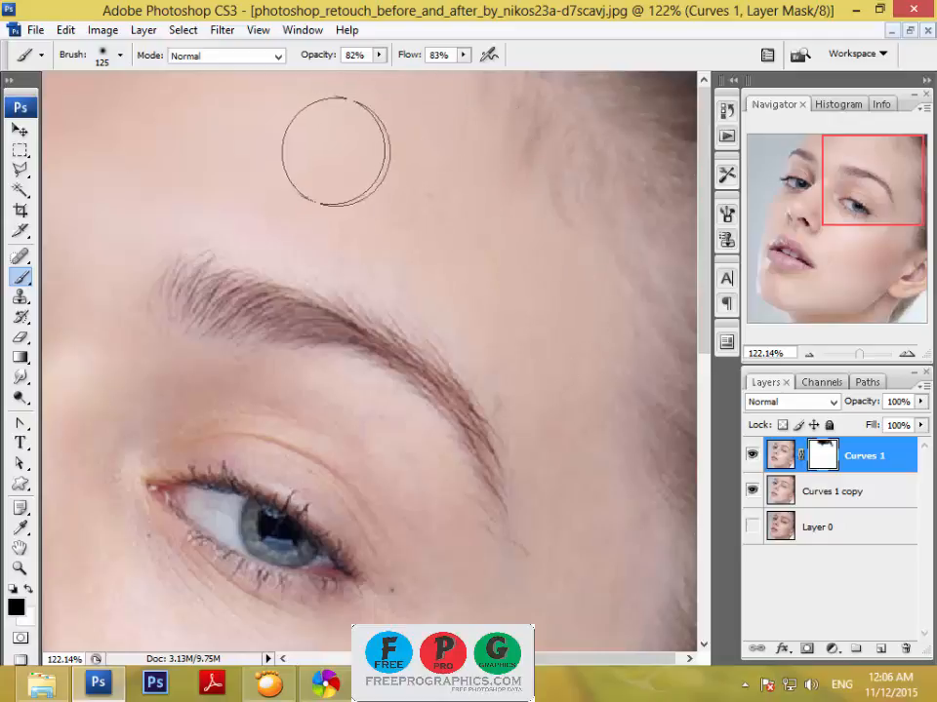
left_click_drag(534, 375, 539, 313)
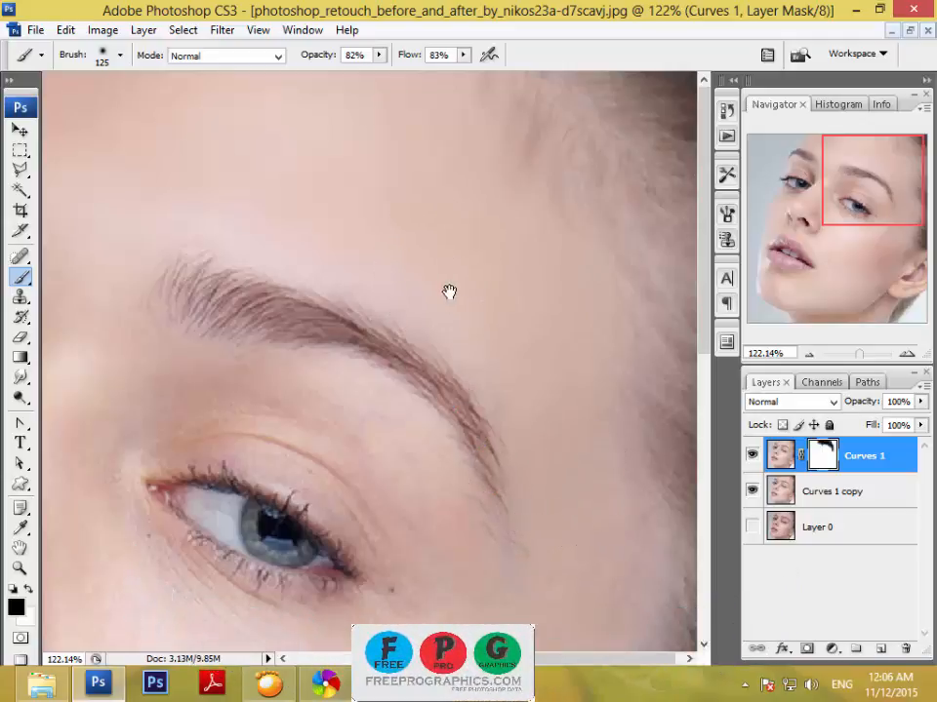
mouse_move(513, 502)
left_mouse_down()
mouse_move(516, 303)
mouse_move(562, 232)
left_mouse_up()
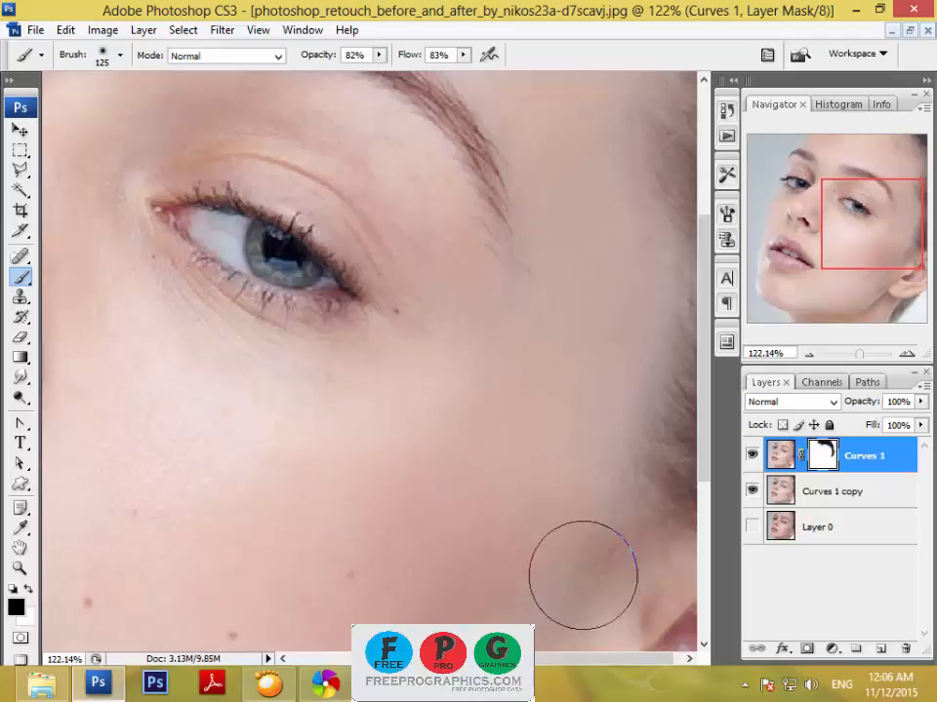
Paint the mask black over the near cheek, jaw and chin, enlarging the brush to 300 px.
left_click_drag(491, 621, 563, 574)
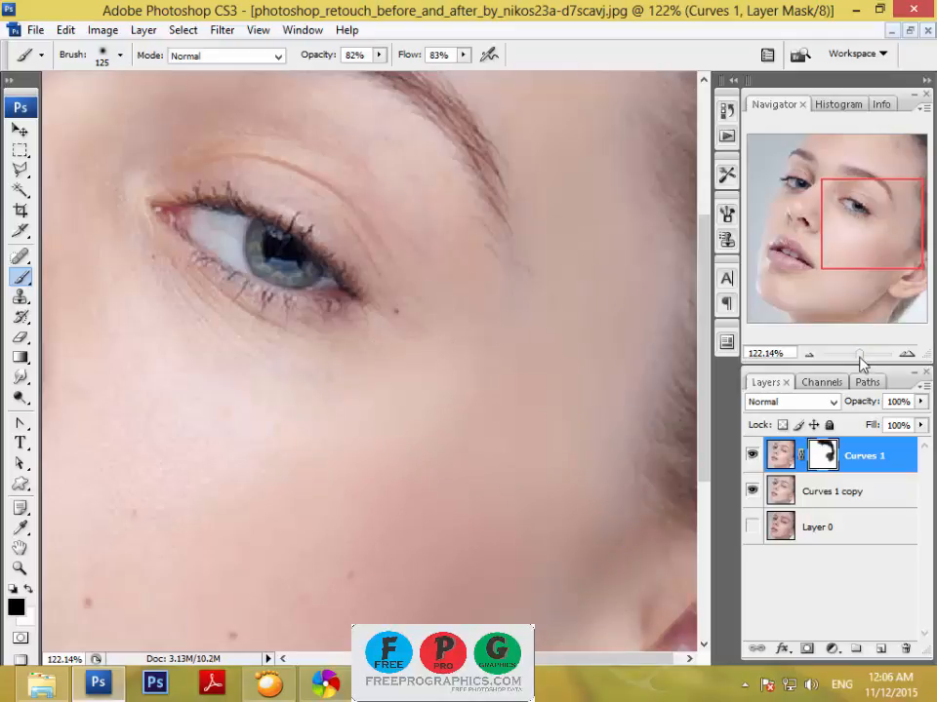
left_click_drag(862, 363, 853, 358)
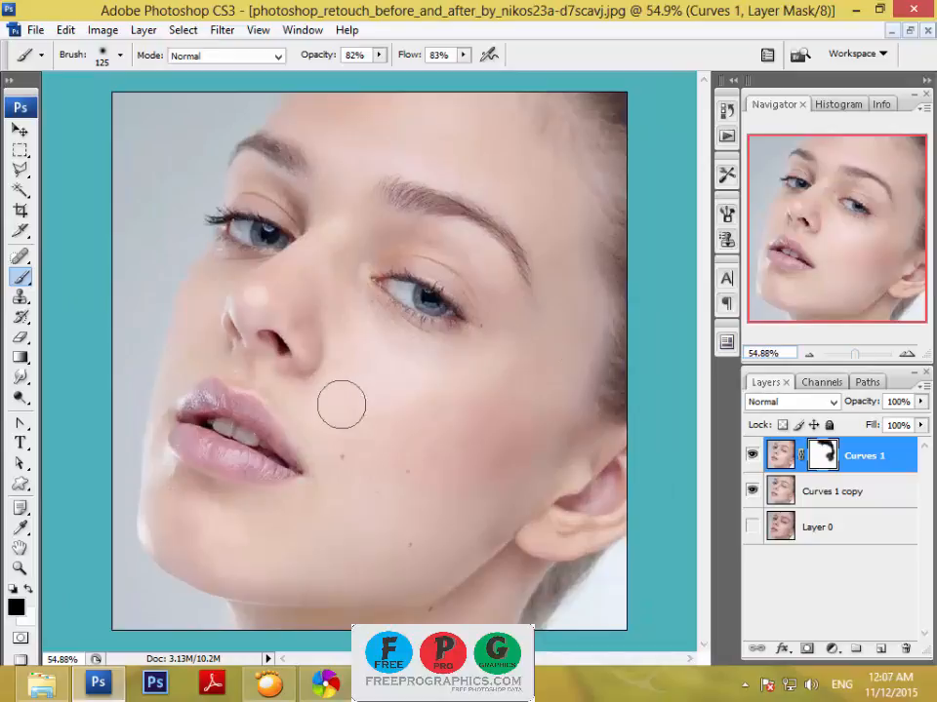
key("bracketright")
key("bracketright")
key("bracketright")
key("bracketright")
key("bracketright")
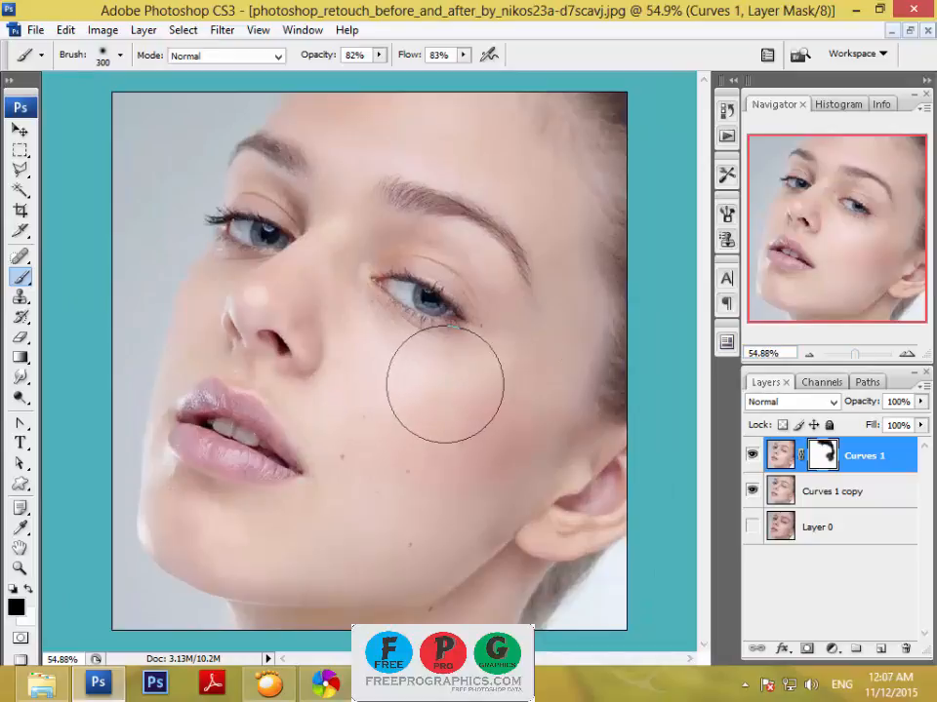
mouse_move(445, 384)
left_mouse_down()
mouse_move(362, 370)
mouse_move(376, 390)
mouse_move(368, 463)
mouse_move(400, 508)
mouse_move(410, 476)
mouse_move(381, 471)
mouse_move(402, 492)
mouse_move(403, 464)
mouse_move(388, 475)
mouse_move(397, 495)
mouse_move(440, 480)
mouse_move(439, 508)
mouse_move(414, 518)
mouse_move(423, 522)
mouse_move(455, 489)
mouse_move(438, 513)
mouse_move(381, 524)
mouse_move(442, 486)
mouse_move(451, 464)
mouse_move(445, 481)
mouse_move(417, 497)
mouse_move(387, 461)
mouse_move(370, 382)
mouse_move(507, 398)
mouse_move(447, 477)
mouse_move(368, 532)
mouse_move(445, 515)
mouse_move(401, 554)
mouse_move(301, 555)
mouse_move(295, 523)
mouse_move(253, 533)
mouse_move(177, 505)
mouse_move(193, 533)
mouse_move(268, 569)
mouse_move(184, 547)
mouse_move(166, 519)
left_mouse_up()
Smooth the chin edge, far cheek and area between the eyebrows on the mask, using brush sizes from 80 to 200 px.
key("bracketleft")
key("bracketleft")
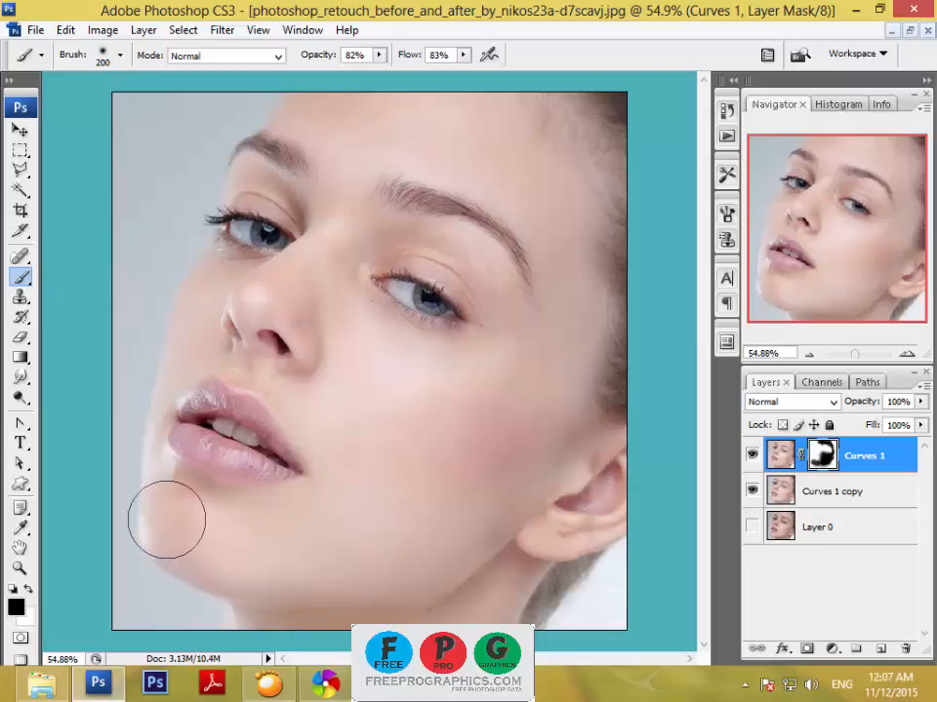
key("bracketleft")
key("bracketleft")
key("bracketleft")
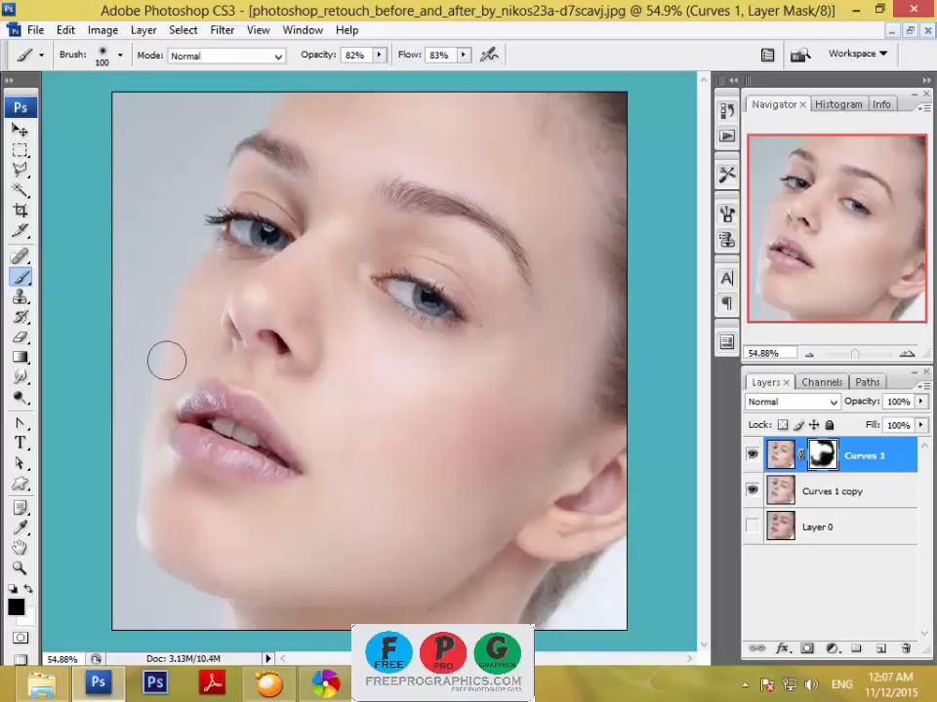
key("bracketright")
key("bracketright")
key("bracketright")
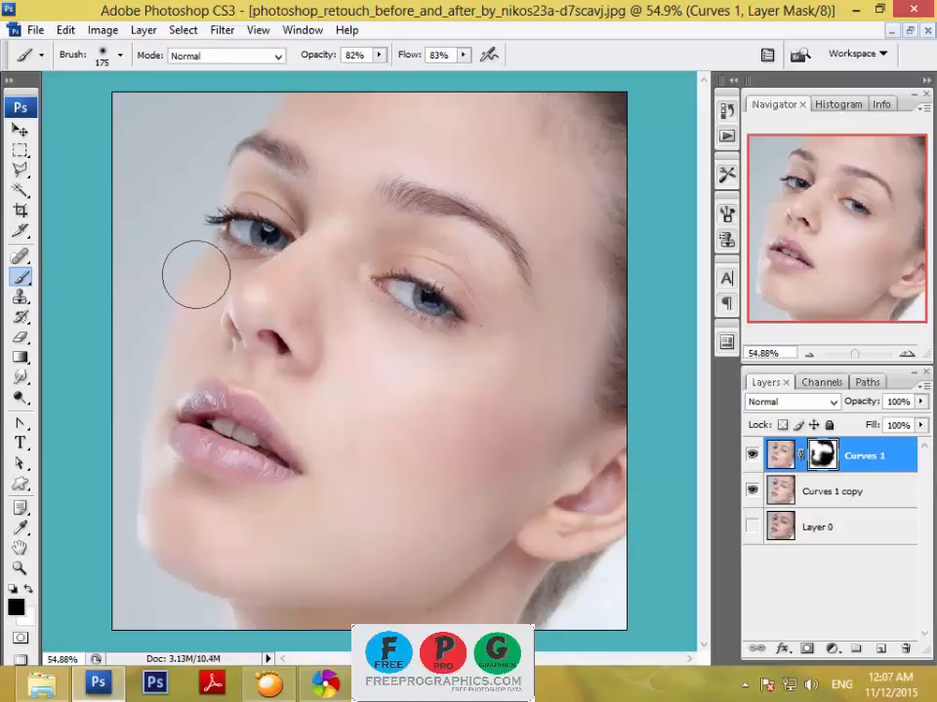
key("bracketleft")
key("bracketleft")
key("bracketleft")
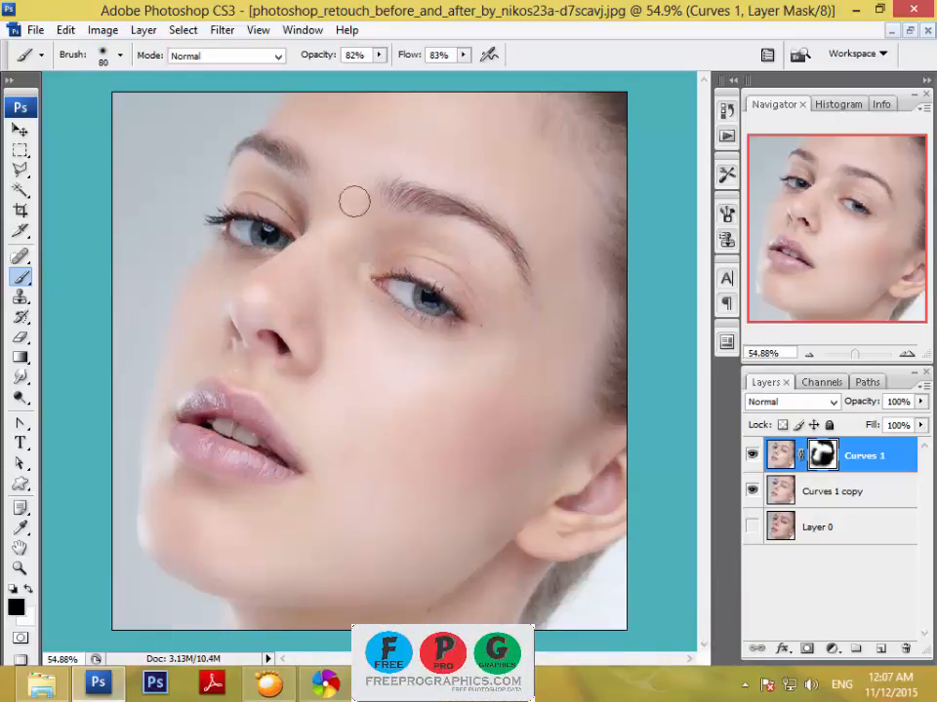
Set the brush hardness to 99% and save the current retouch as a history snapshot.
right_click(430, 422)
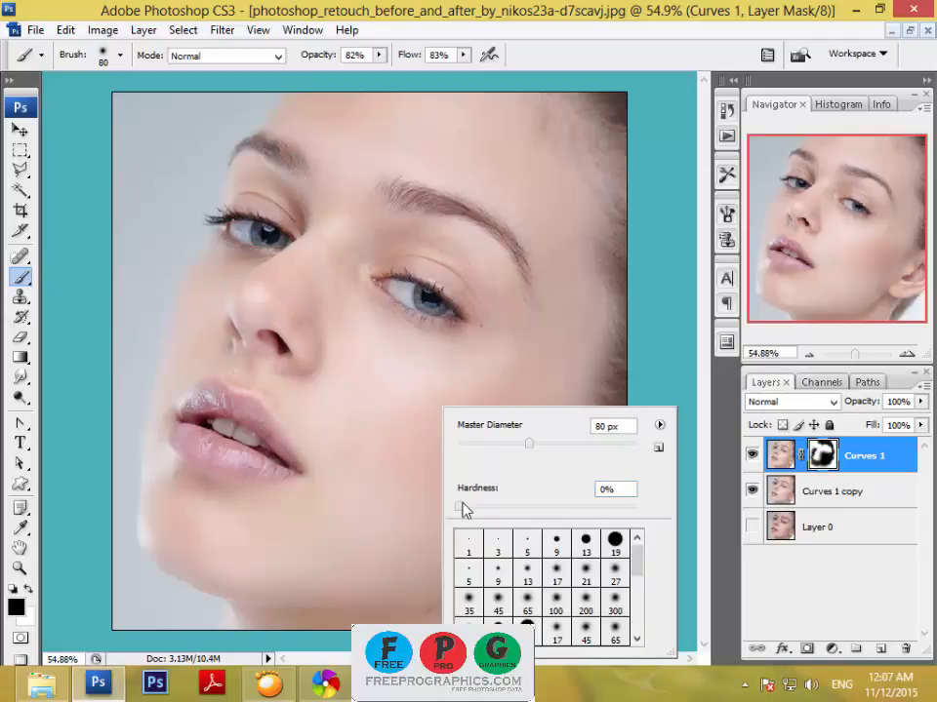
left_click_drag(485, 514, 560, 508)
left_click(728, 111)
left_click(658, 209)
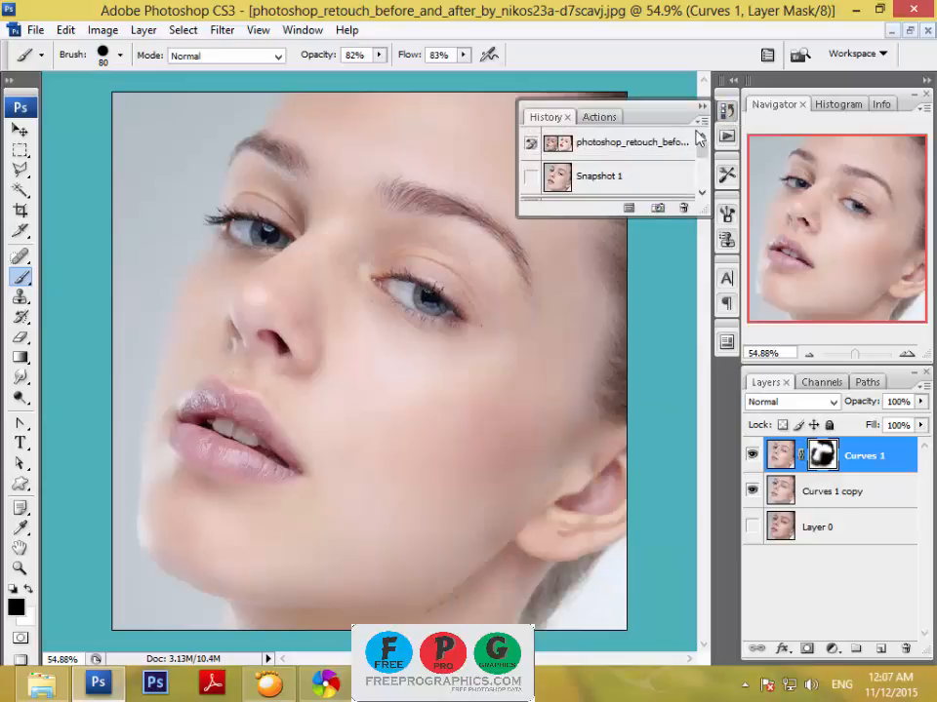
left_click(704, 108)
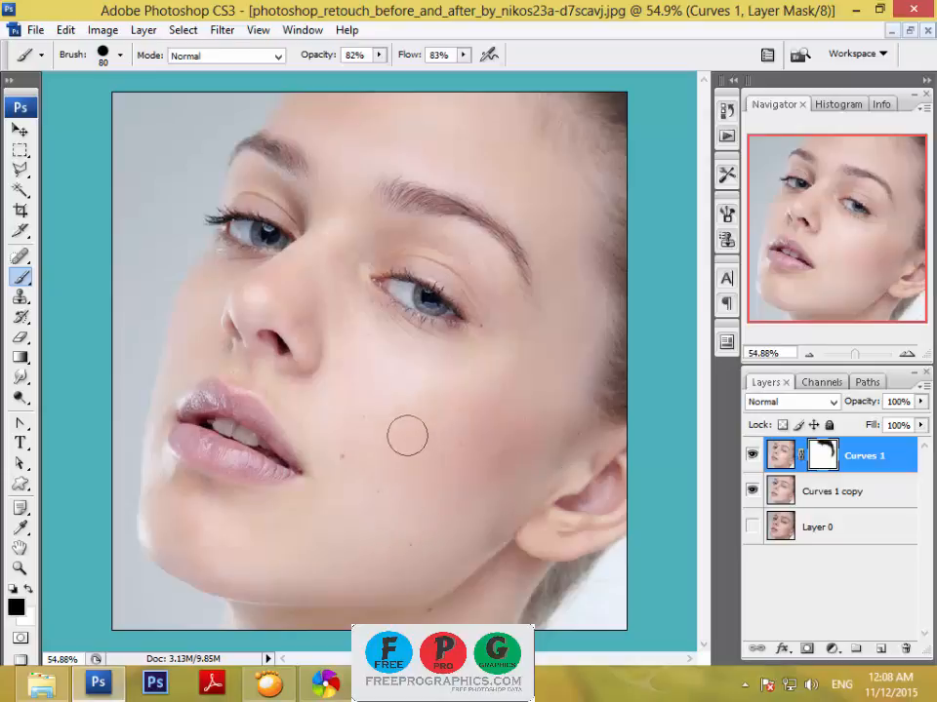
Step back to the state before the cheek strokes and paint the mask over the cheek moles with the hard 80 px brush.
mouse_move(374, 416)
left_mouse_down()
mouse_move(360, 518)
mouse_move(382, 515)
left_mouse_up()
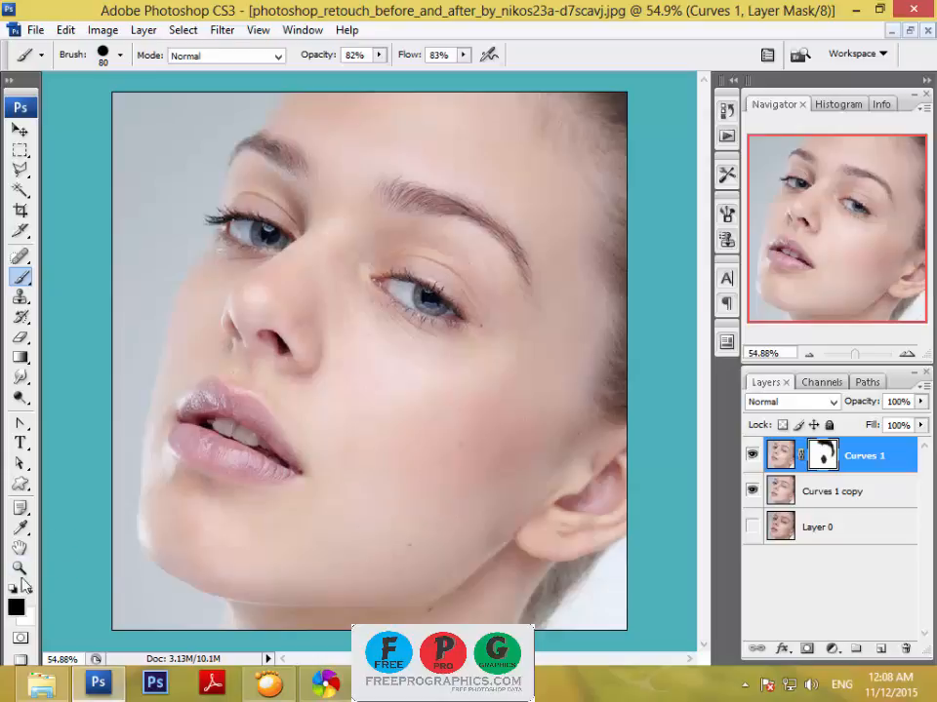
Create a new layer above Curves 1 and paint a hard-edged black test stroke down the cheek.
left_click(21, 276)
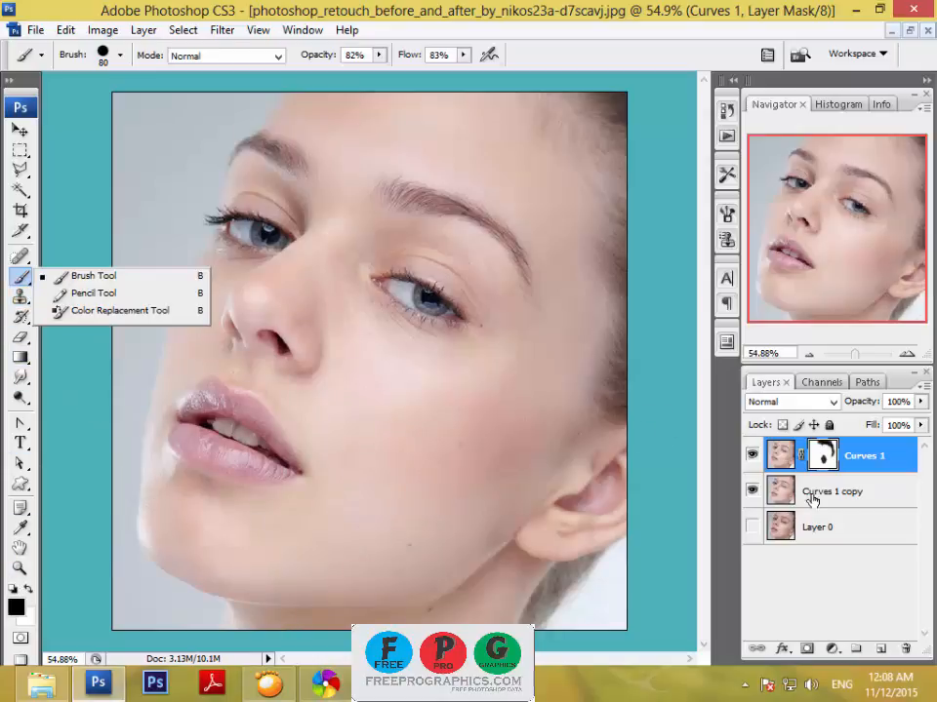
left_click(881, 649)
mouse_move(441, 415)
left_mouse_down()
mouse_move(422, 454)
mouse_move(429, 564)
left_mouse_up()
Set the brush hardness to 0% and paint a soft-edged black test stroke and dab next to the hard stroke.
right_click(363, 414)
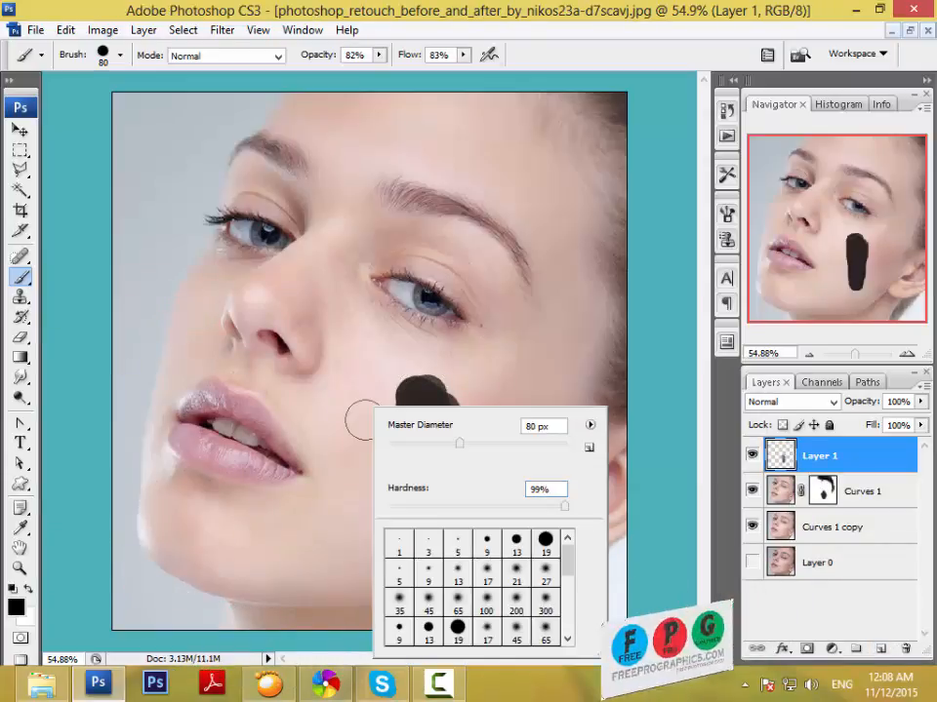
left_click_drag(440, 507, 415, 508)
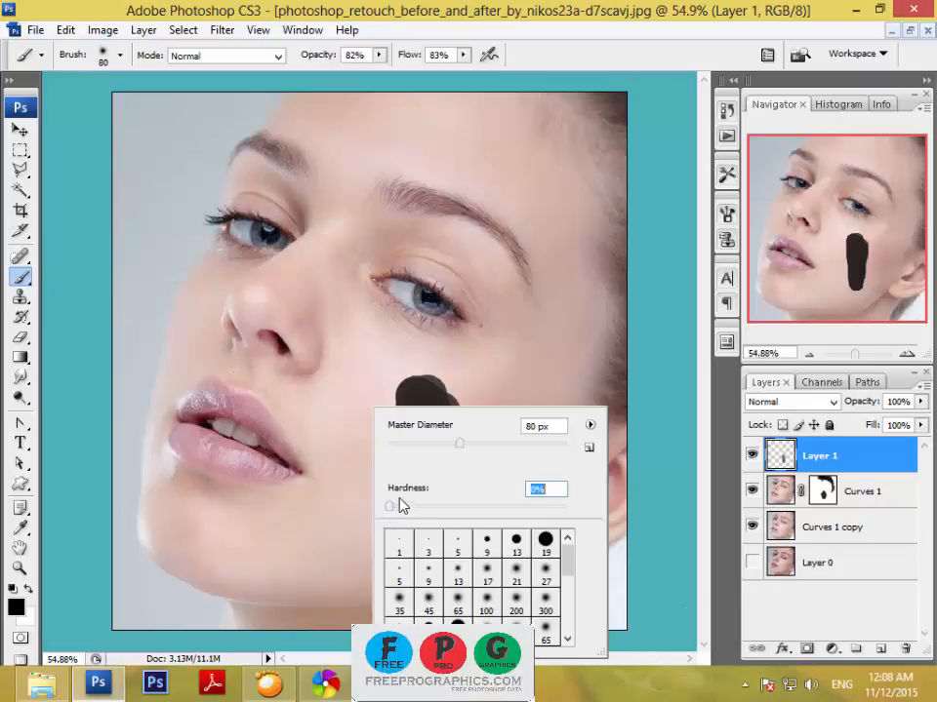
key("Return")
left_click_drag(357, 375, 357, 539)
right_click(393, 454)
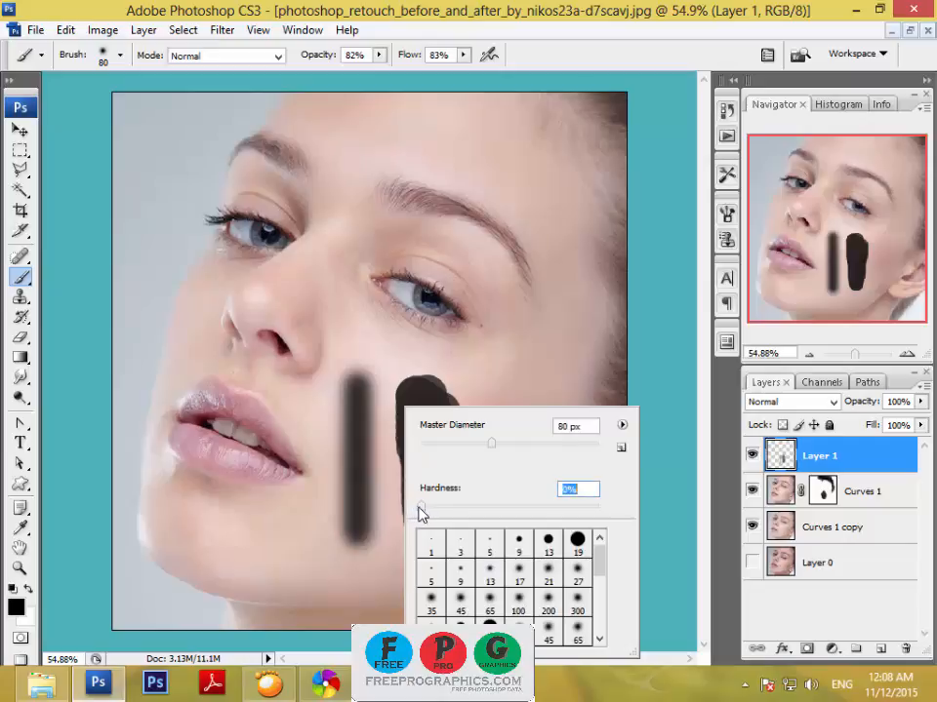
left_click(415, 361)
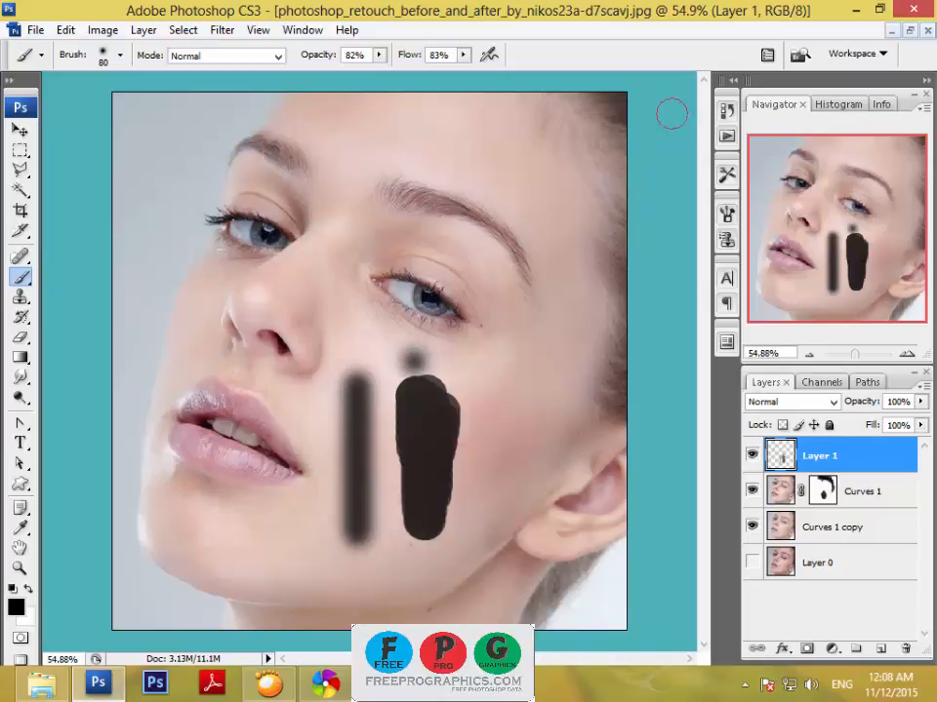
Restore the image to the saved history state Snapshot 1.
left_click(727, 112)
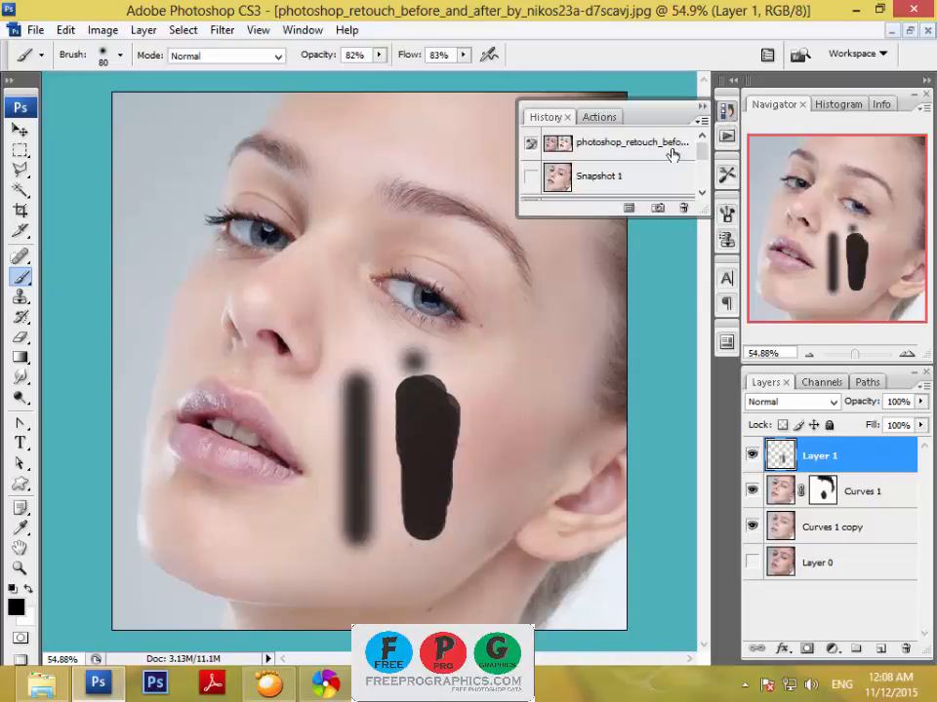
left_click(613, 180)
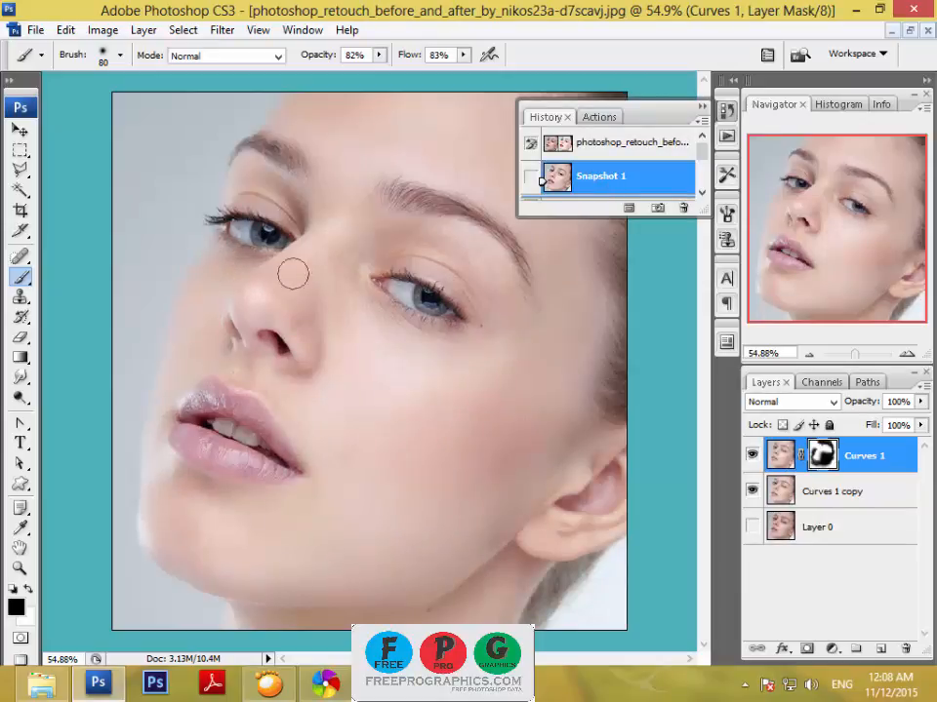
left_click(702, 106)
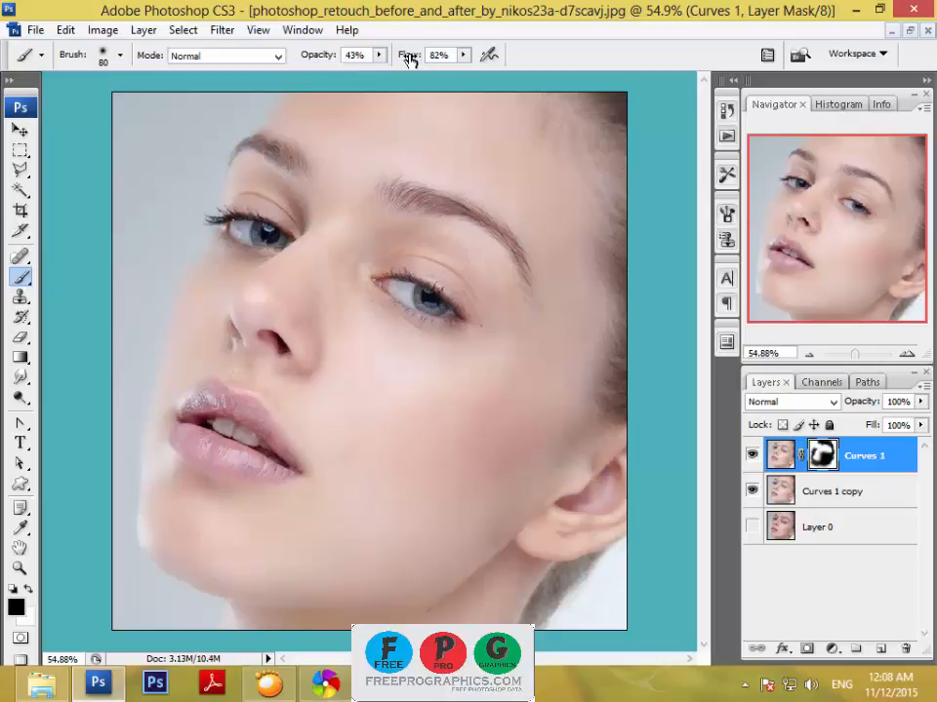
Set the brush flow to 58% and paint the Curves 1 mask on the skin around the eye with 125 px and 100 px brushes.
mouse_move(409, 59)
left_mouse_down()
mouse_move(393, 56)
mouse_move(404, 60)
left_mouse_up()
key("bracketright")
key("bracketright")
key("bracketright")
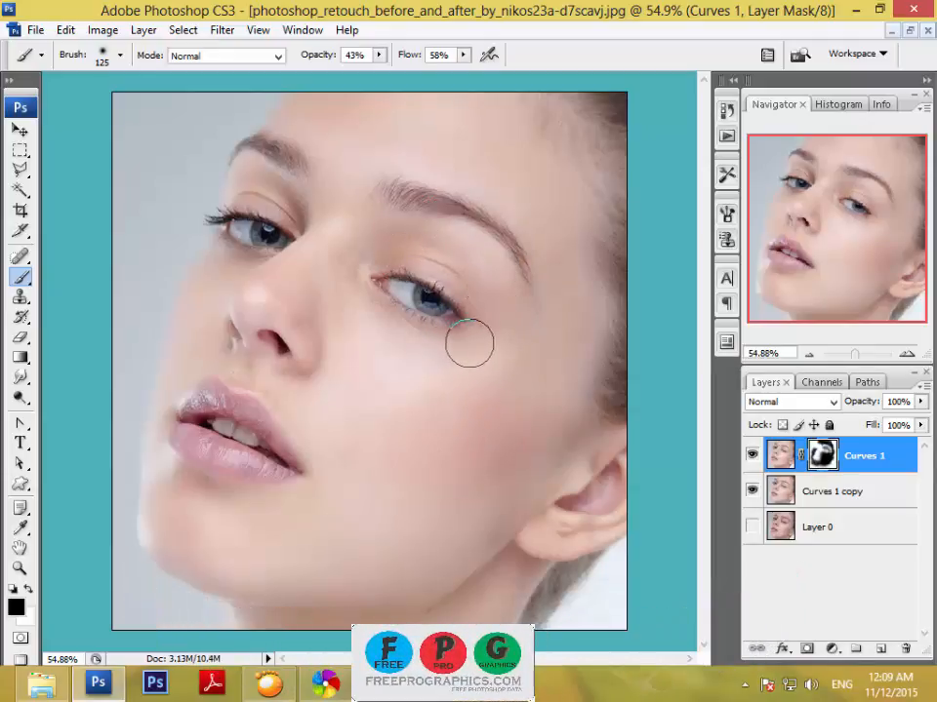
key("bracketleft")
key("bracketleft")
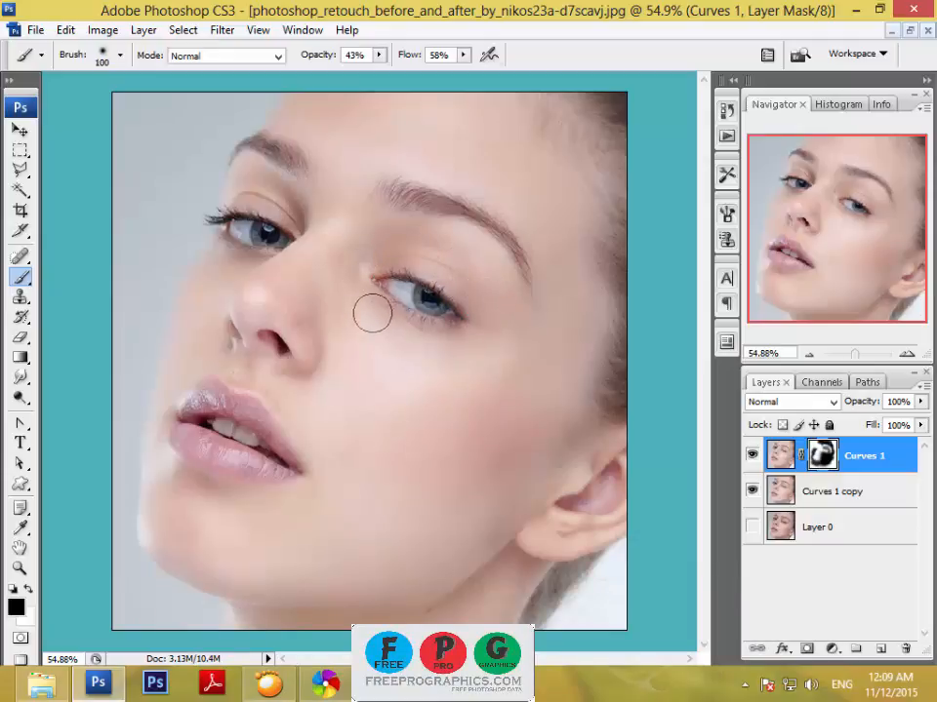
Enlarge the brush to 150 px and 175 px and paint the Curves 1 mask over the nose.
key("bracketright")
key("bracketright")
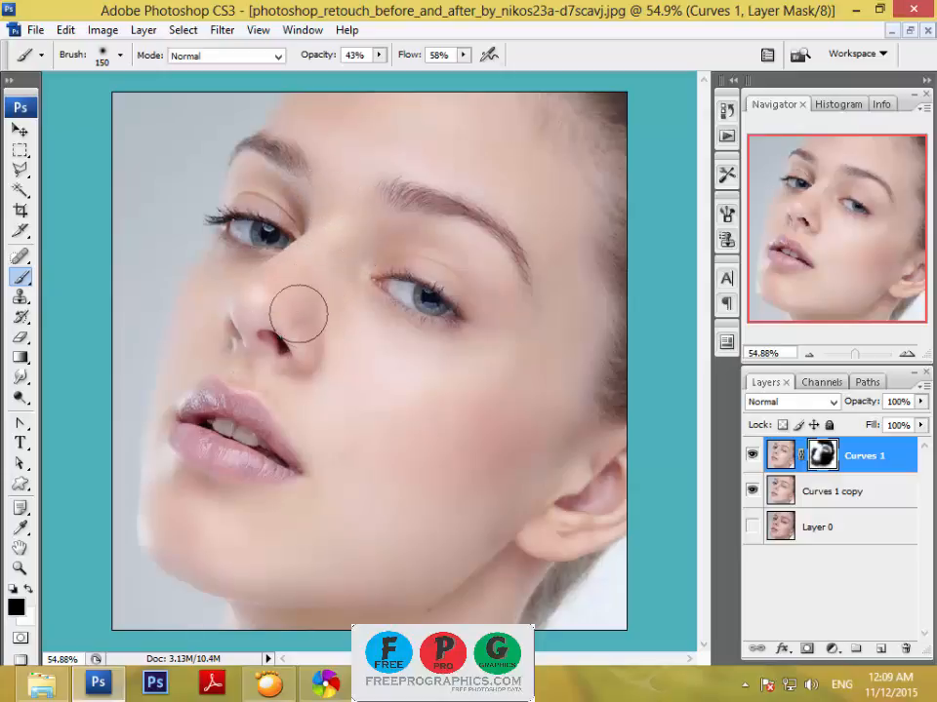
key("bracketright")
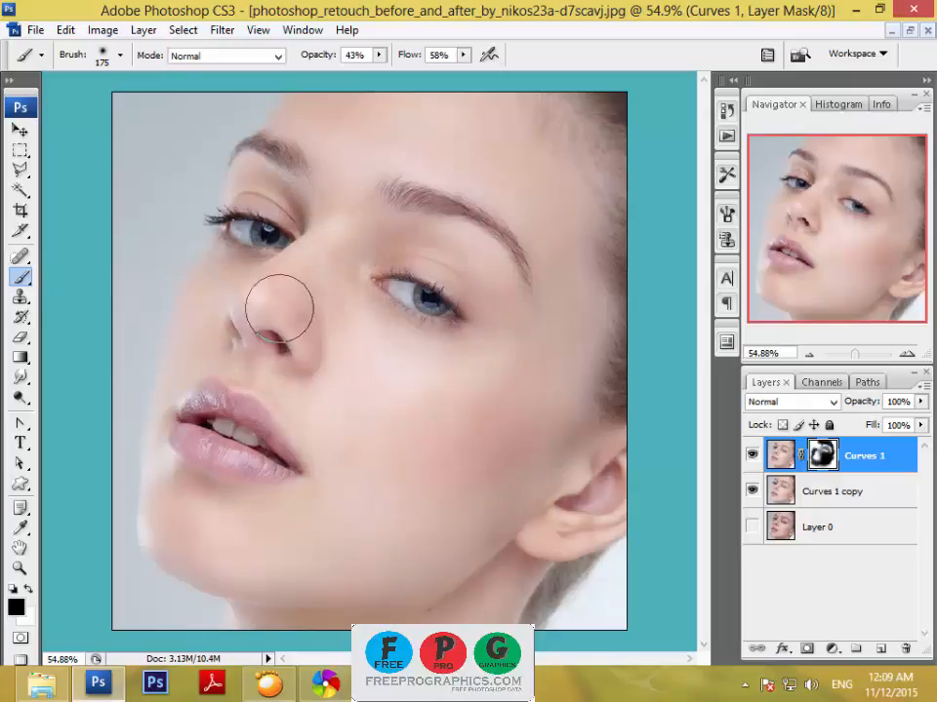
Reduce the brush to 100 px, paint the mask along the neck below the jaw, and clear the selection loaded from the mask.
key("bracketleft")
key("bracketleft")
key("bracketleft")
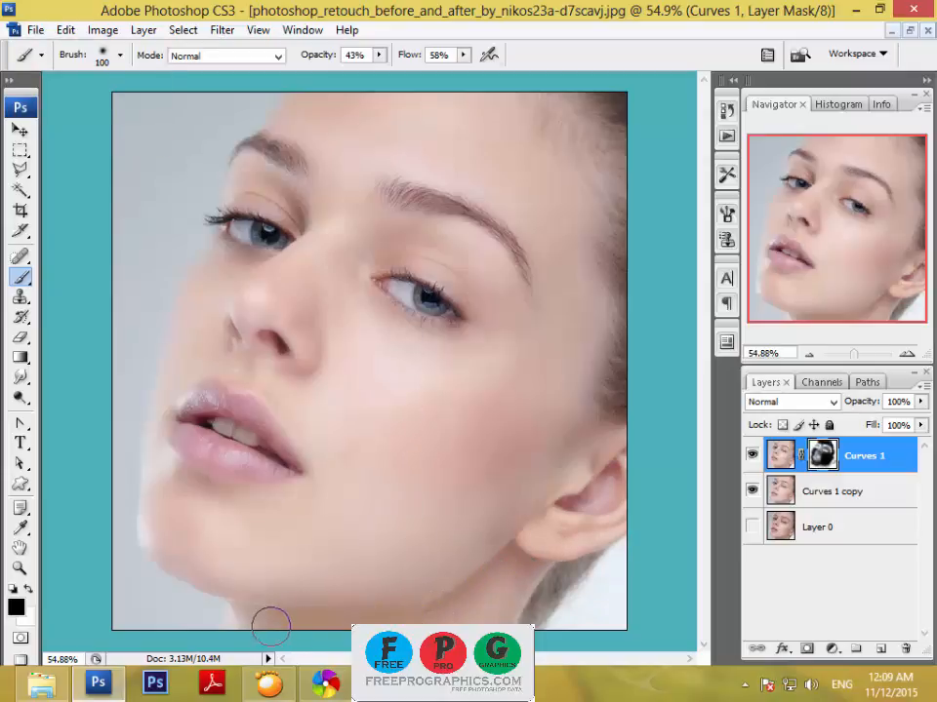
mouse_move(229, 625)
left_mouse_down()
mouse_move(461, 614)
mouse_move(435, 614)
mouse_move(495, 600)
mouse_move(511, 582)
mouse_move(512, 600)
mouse_move(490, 617)
mouse_move(429, 613)
mouse_move(489, 606)
mouse_move(446, 603)
mouse_move(462, 609)
mouse_move(431, 620)
left_mouse_up()
mouse_move(512, 626)
left_mouse_down()
mouse_move(516, 607)
mouse_move(477, 632)
mouse_move(278, 636)
mouse_move(242, 624)
mouse_move(368, 644)
left_mouse_up()
left_click(819, 462, "ctrl")
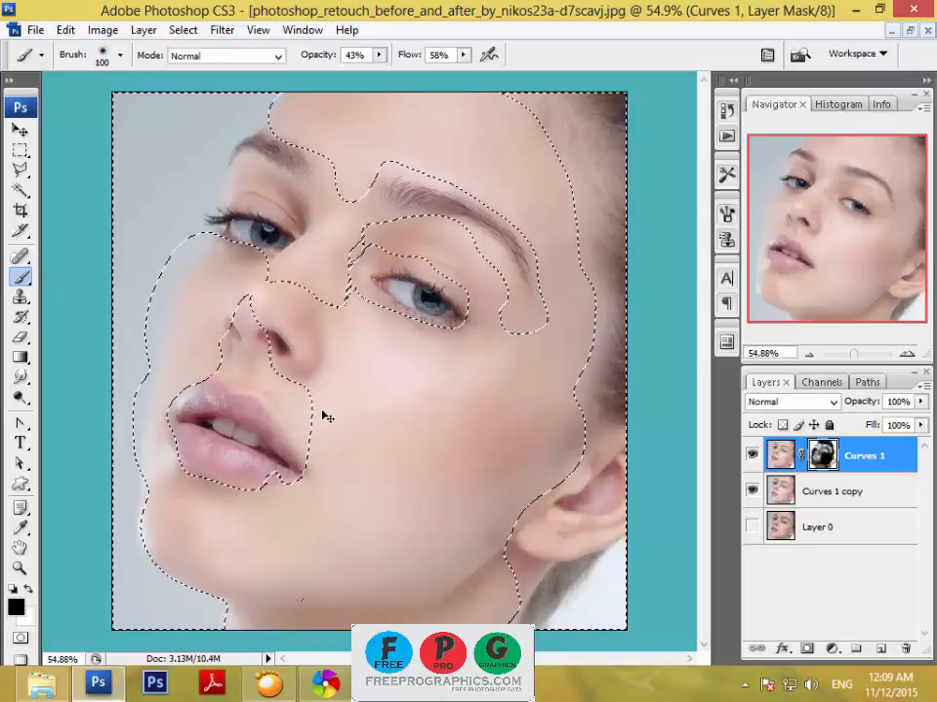
key("ctrl+d")
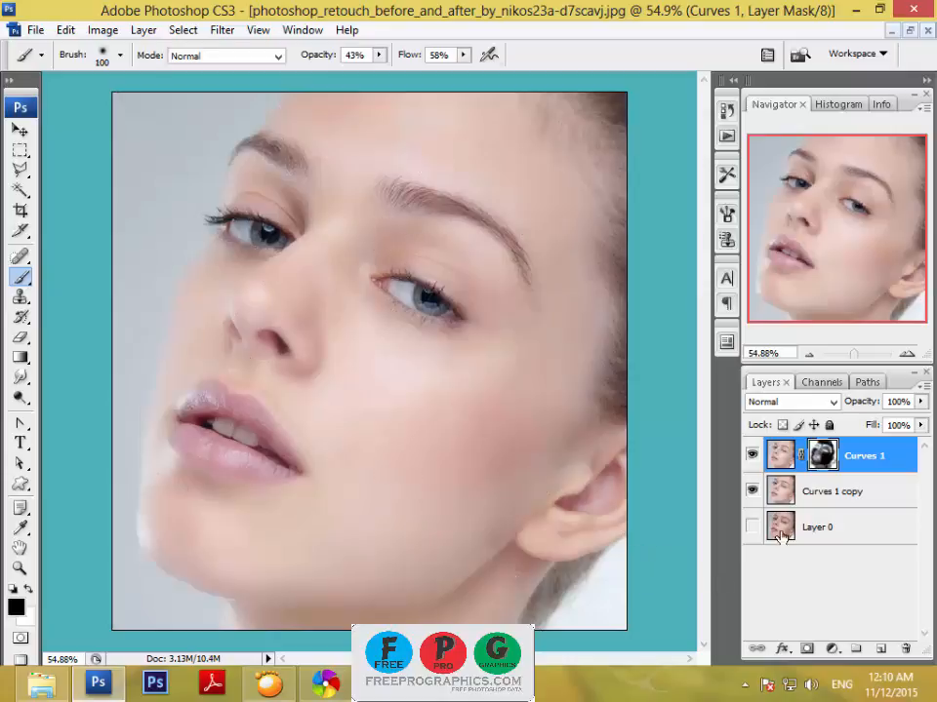
Add a Curves adjustment layer that brightens the midtones, with a curve point at input 135 and output 145.
left_click(832, 650)
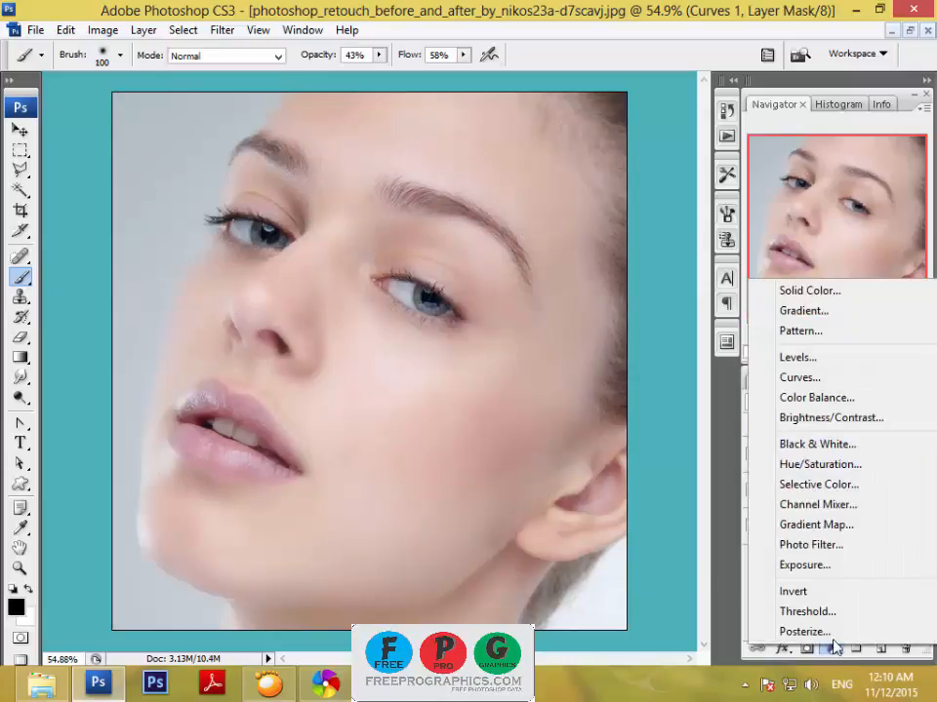
left_click(813, 382)
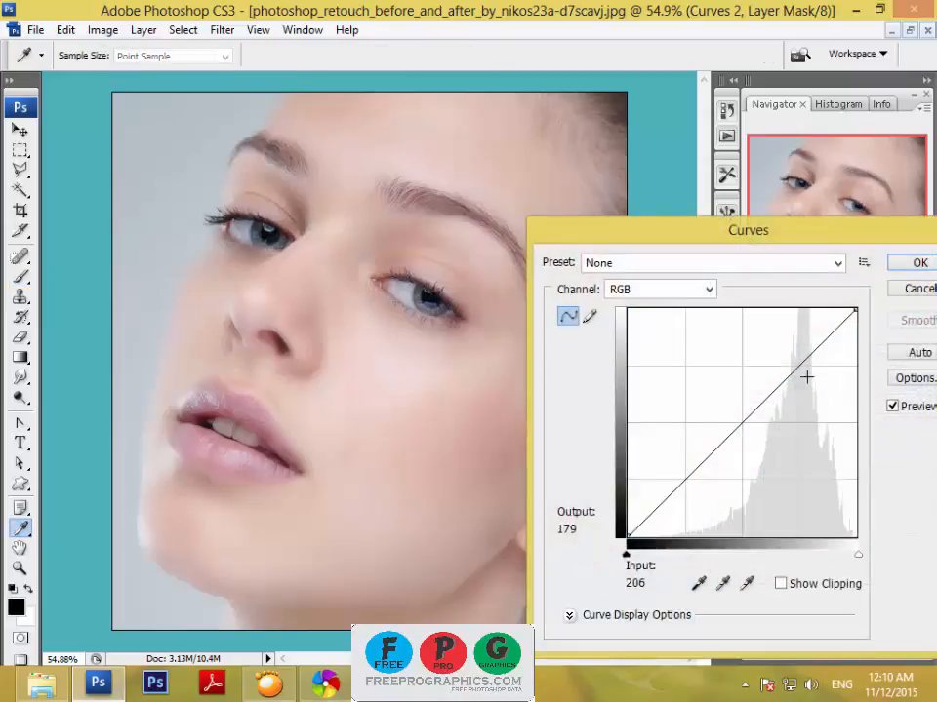
left_click_drag(752, 412, 748, 407)
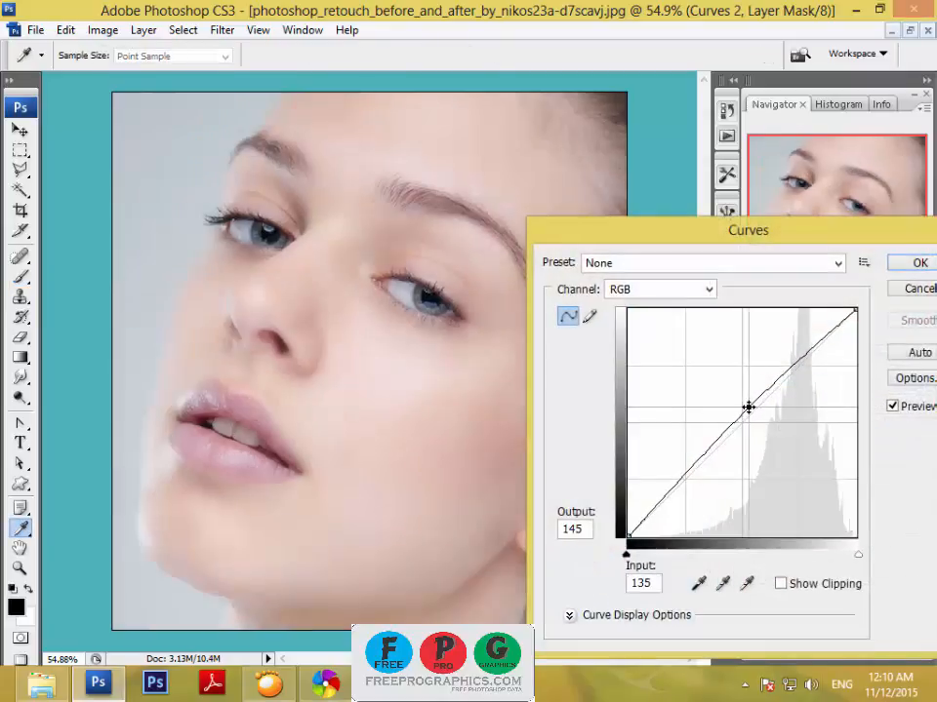
left_click(914, 265)
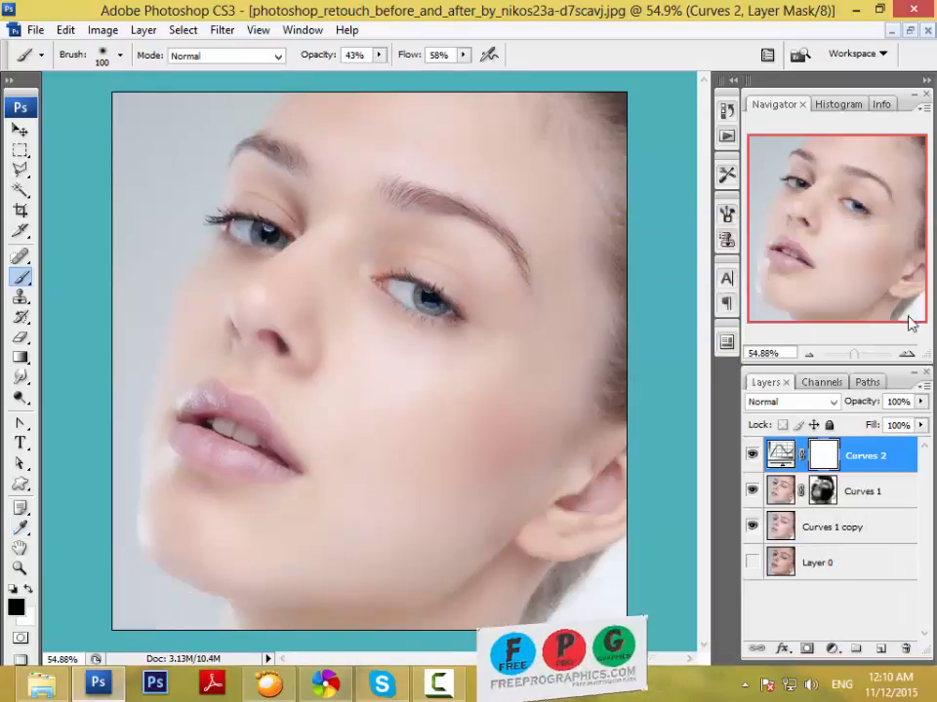
Compare the retouch with the original Layer 0, and merge Curves 2, Curves 1 and Curves 1 copy into one layer.
left_click(867, 493, "shift")
left_click(857, 529, "shift")
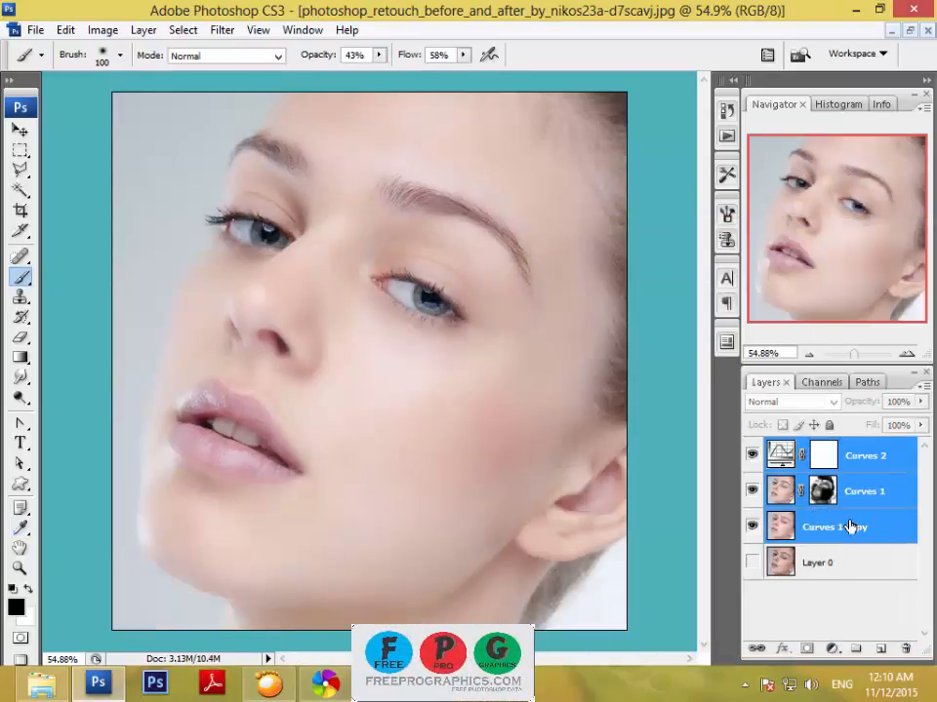
left_click(752, 491)
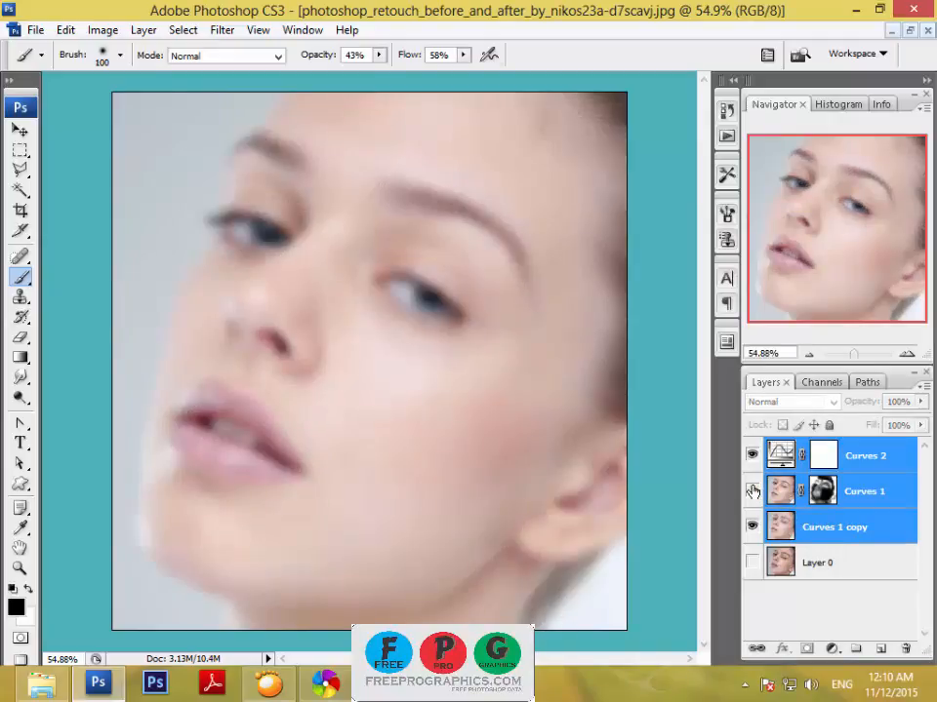
left_click(751, 457)
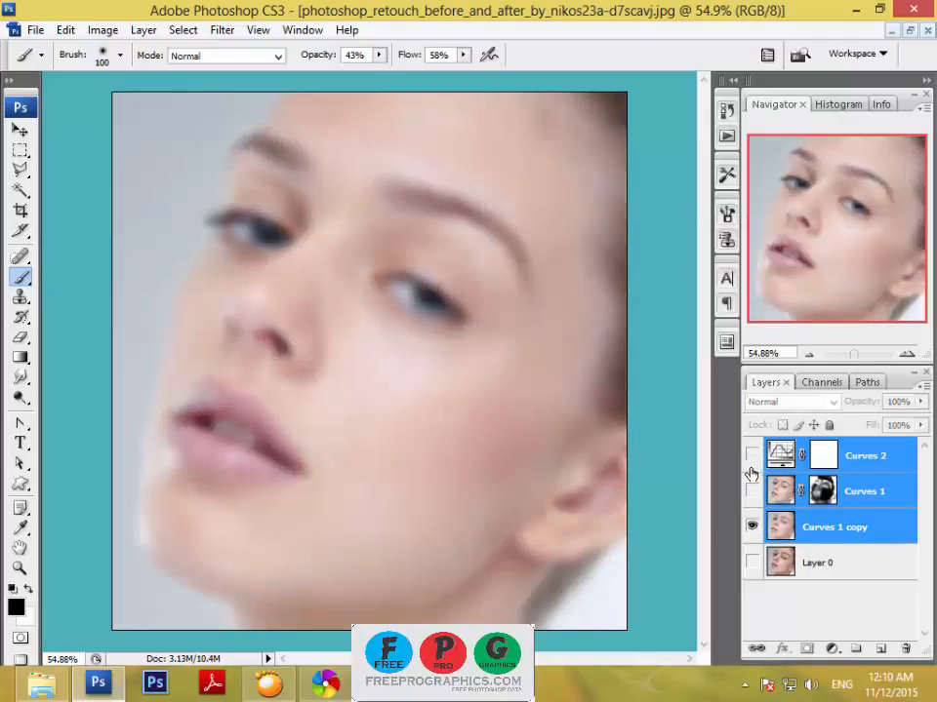
left_click(753, 563)
left_click(752, 528)
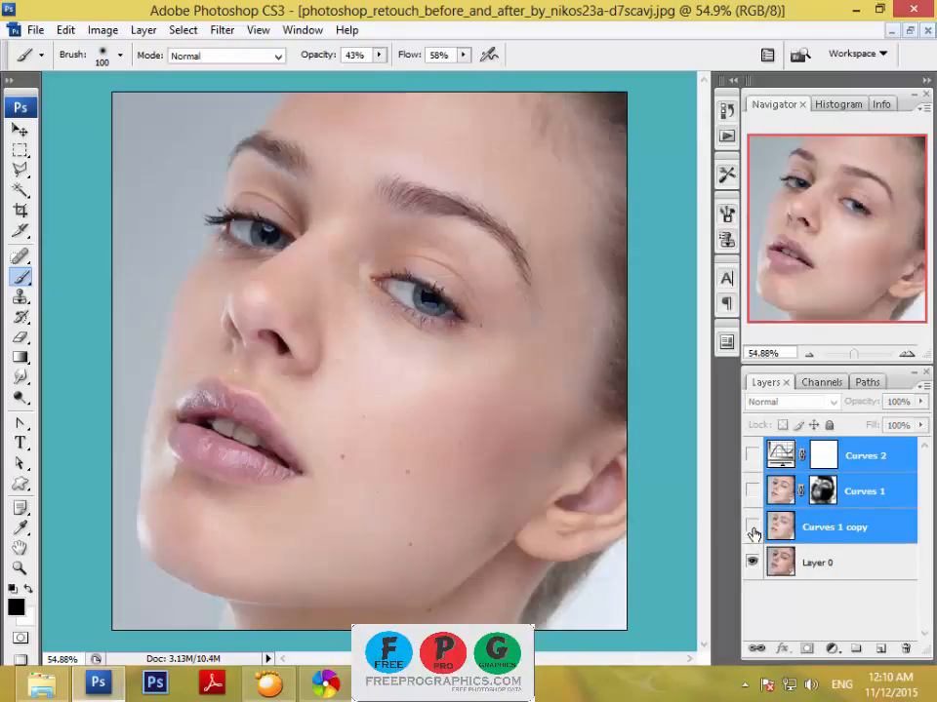
left_click(752, 528)
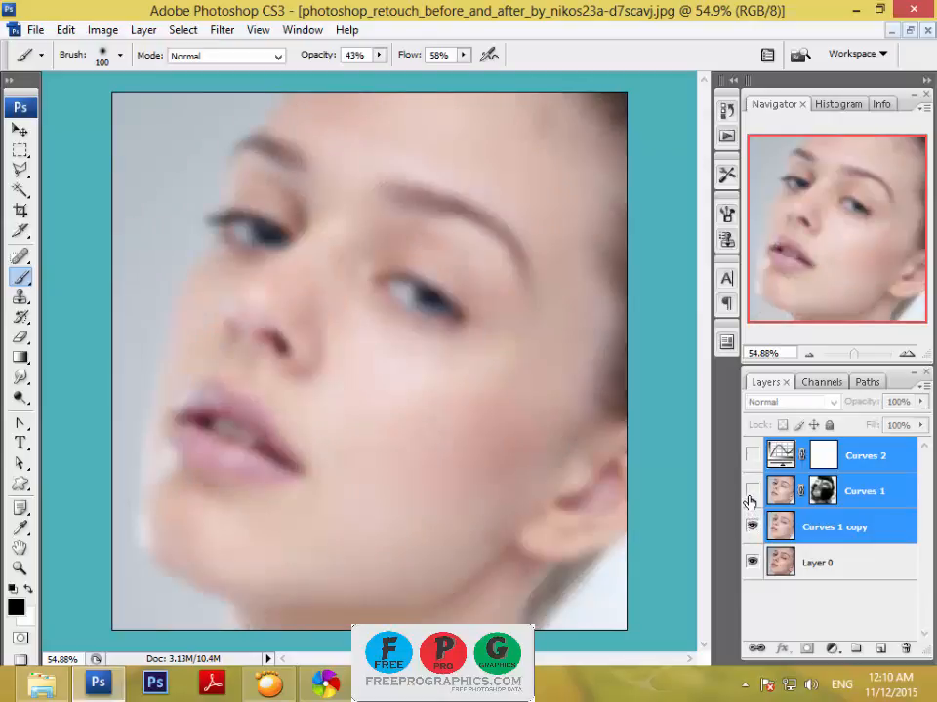
left_click(752, 492)
left_click(752, 456)
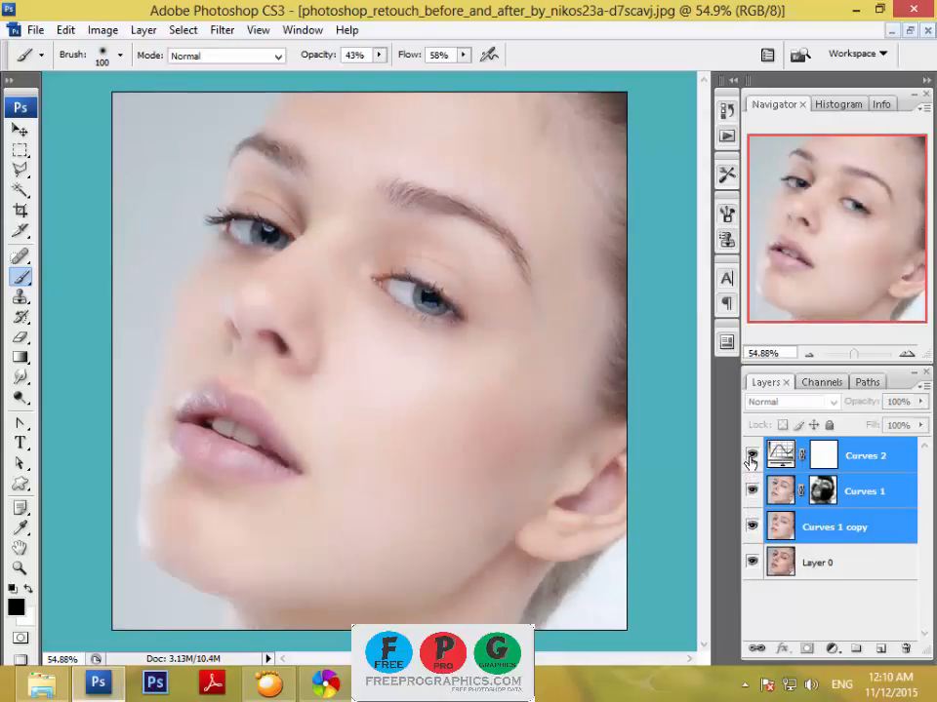
right_click(856, 501)
left_click(787, 443)
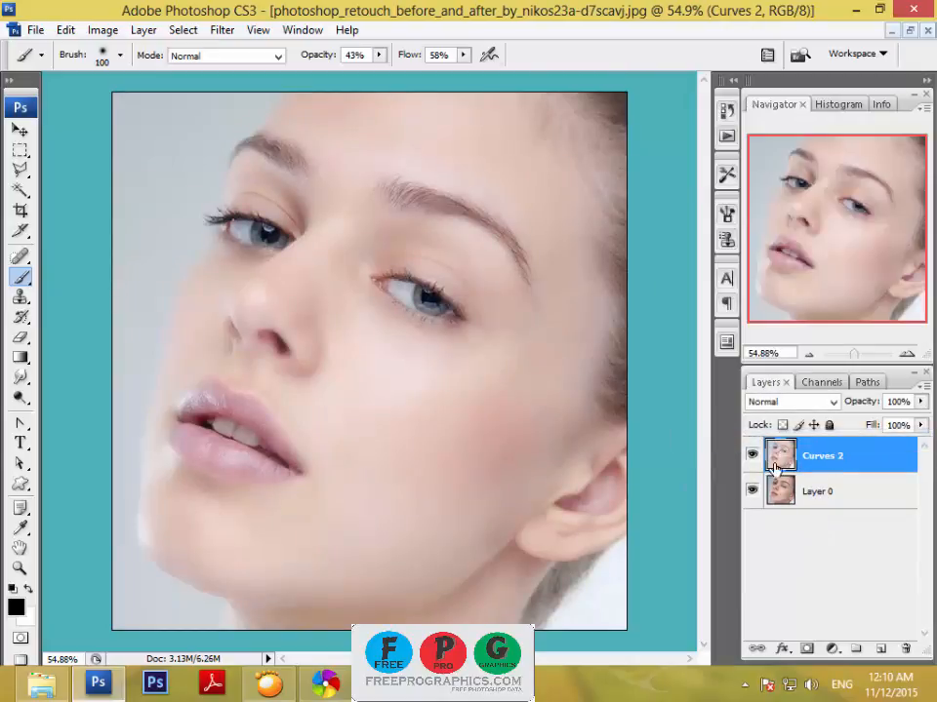
Hide Layer 0 and duplicate the merged Curves 2 layer under the name Curves 2 copy.
right_click(859, 461)
left_click(722, 94)
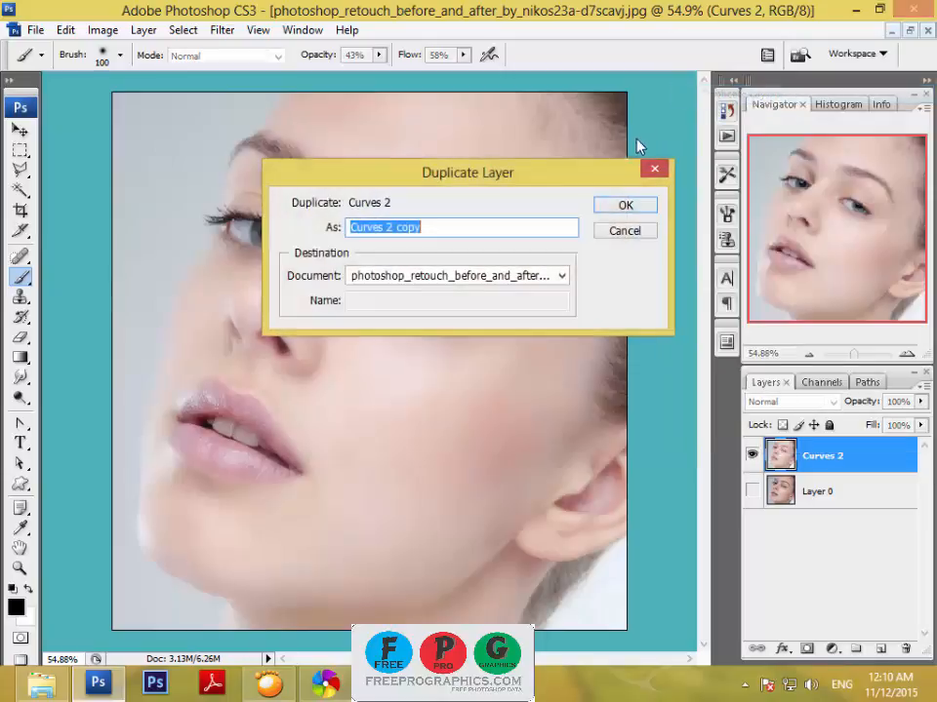
left_click(629, 207)
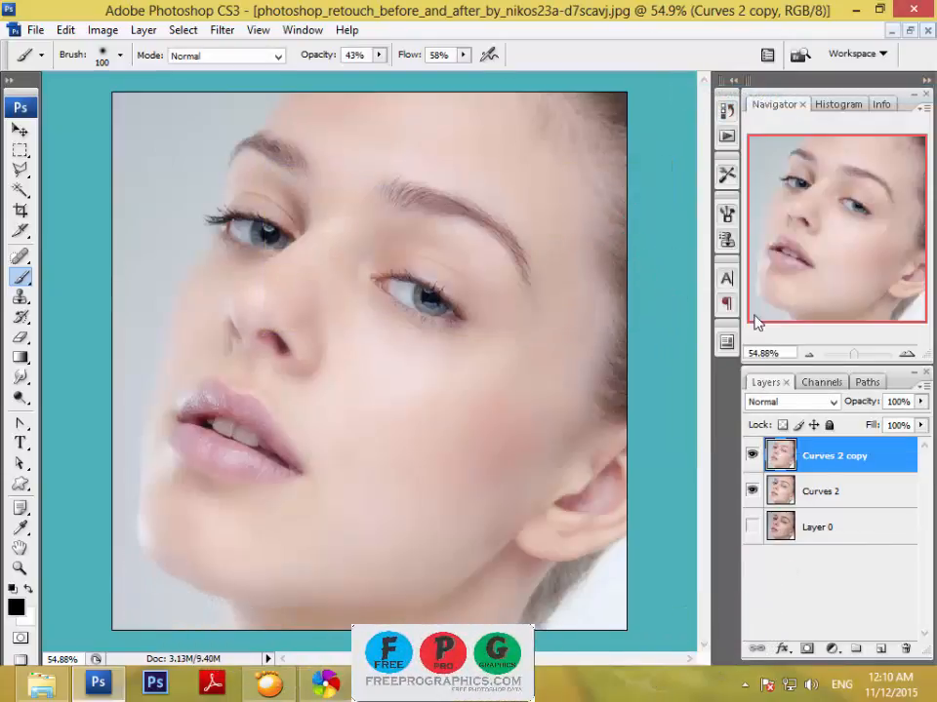
Add a Photo Filter adjustment layer above Curves 2 copy.
left_click_drag(857, 361, 854, 363)
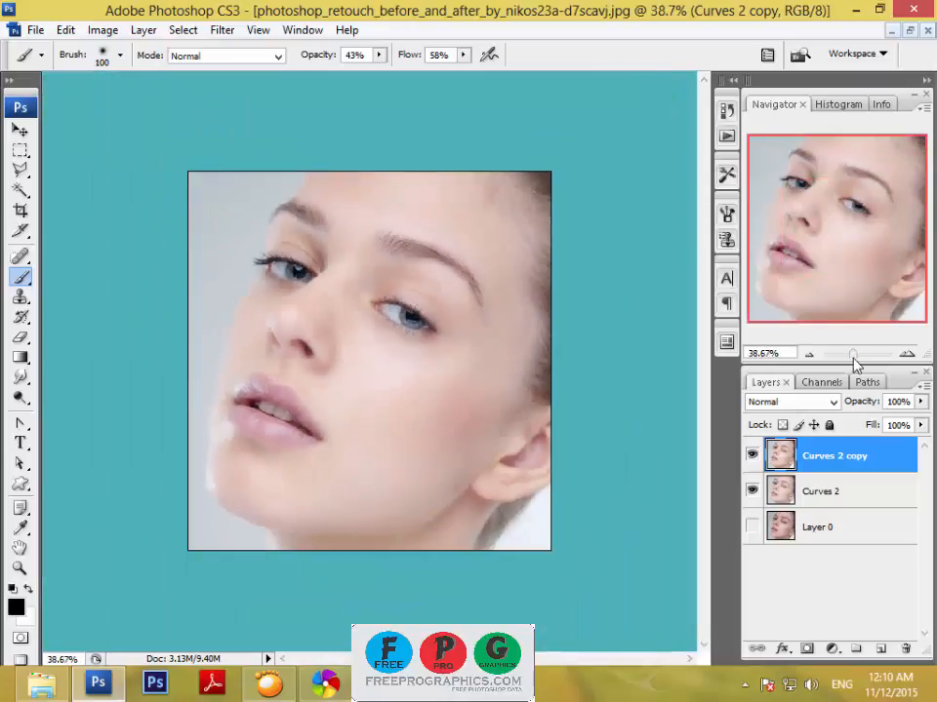
left_click(832, 650)
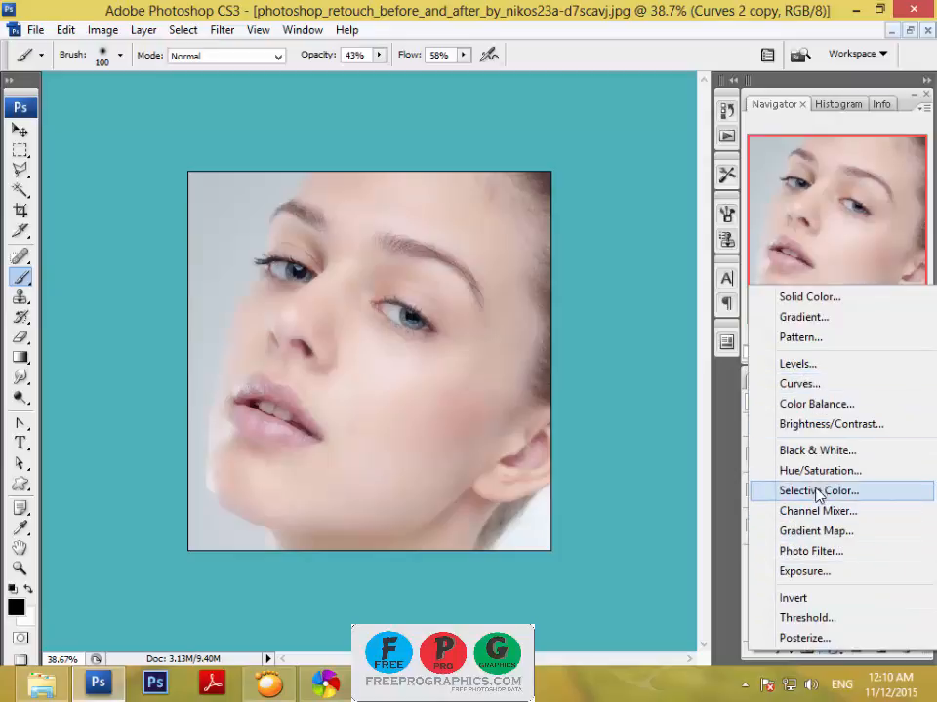
left_click(817, 552)
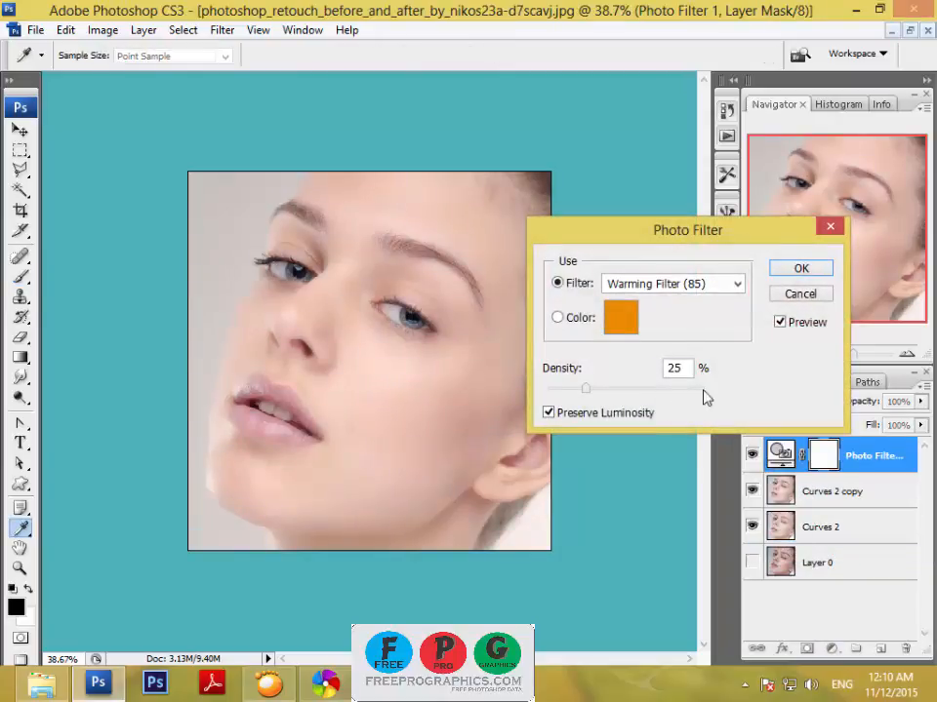
Try the photo filter presets, including Underwater, Deep Emerald, Deep Red and Sepia, and choose Blue.
left_click(665, 291)
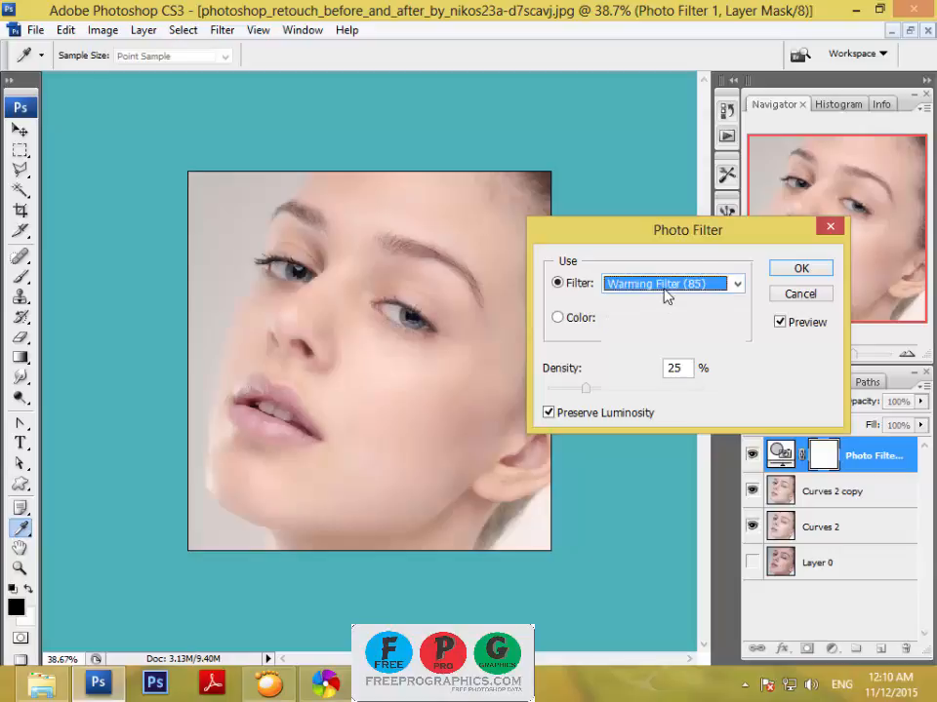
left_click(666, 577)
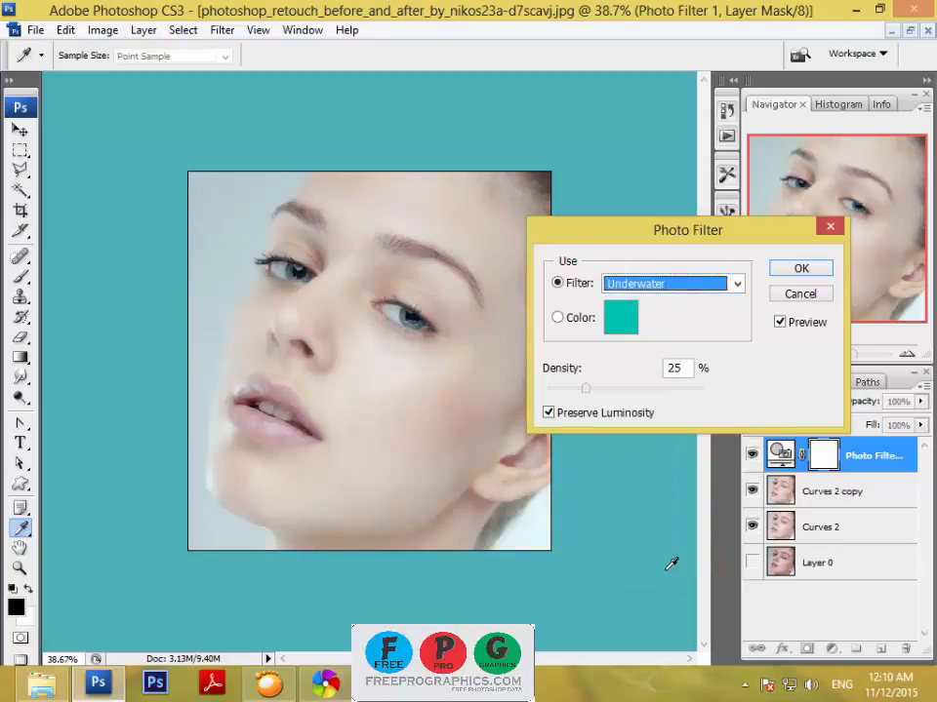
key("Up")
key("Up")
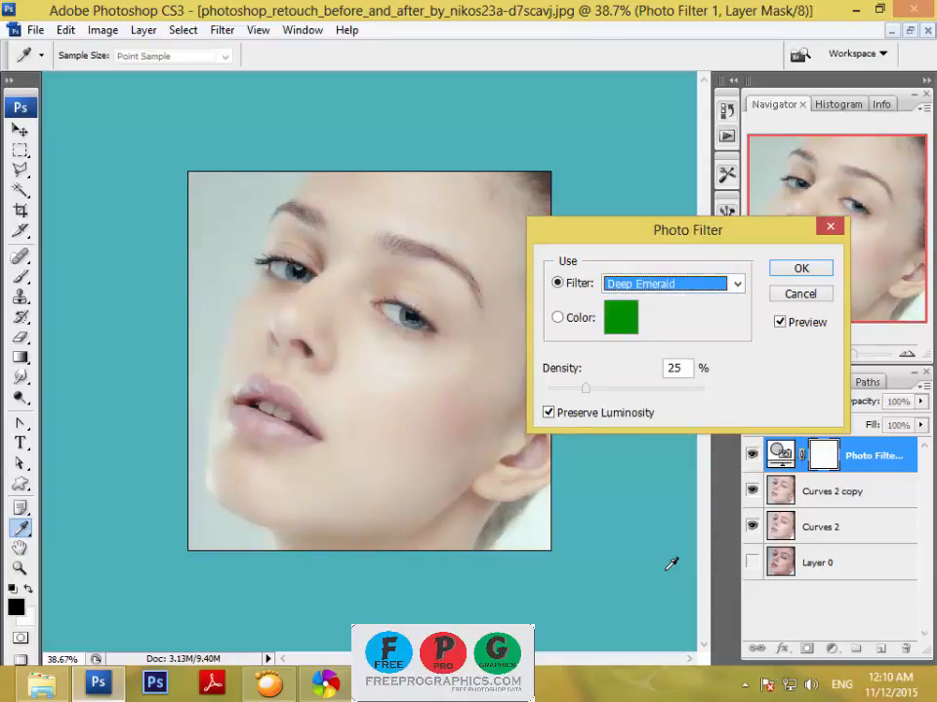
key("Up")
key("Up")
key("Down")
key("Up")
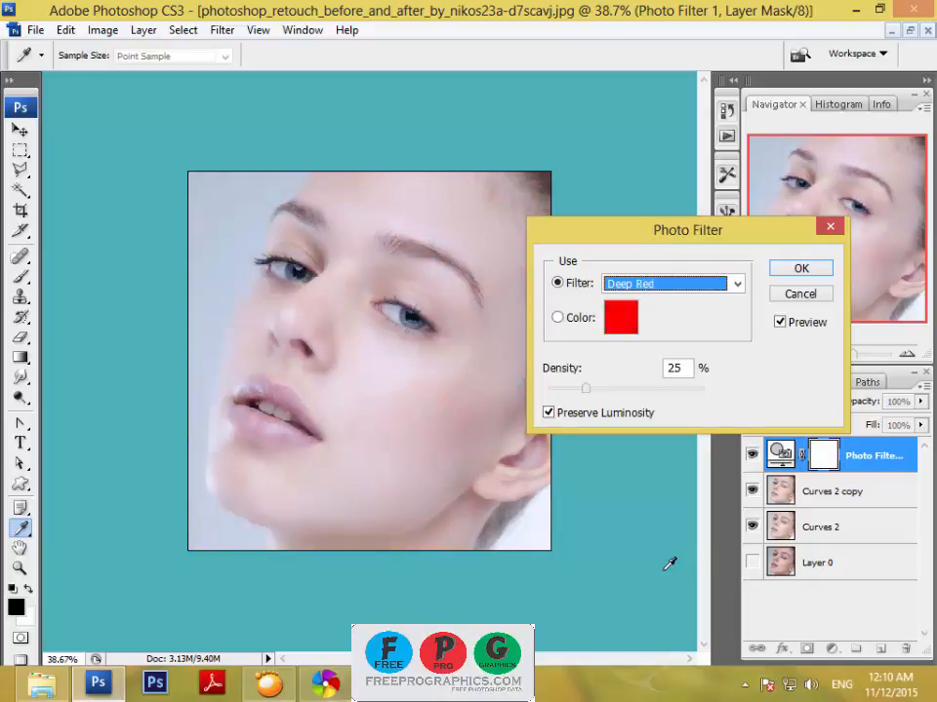
key("Up")
key("Up")
key("Down")
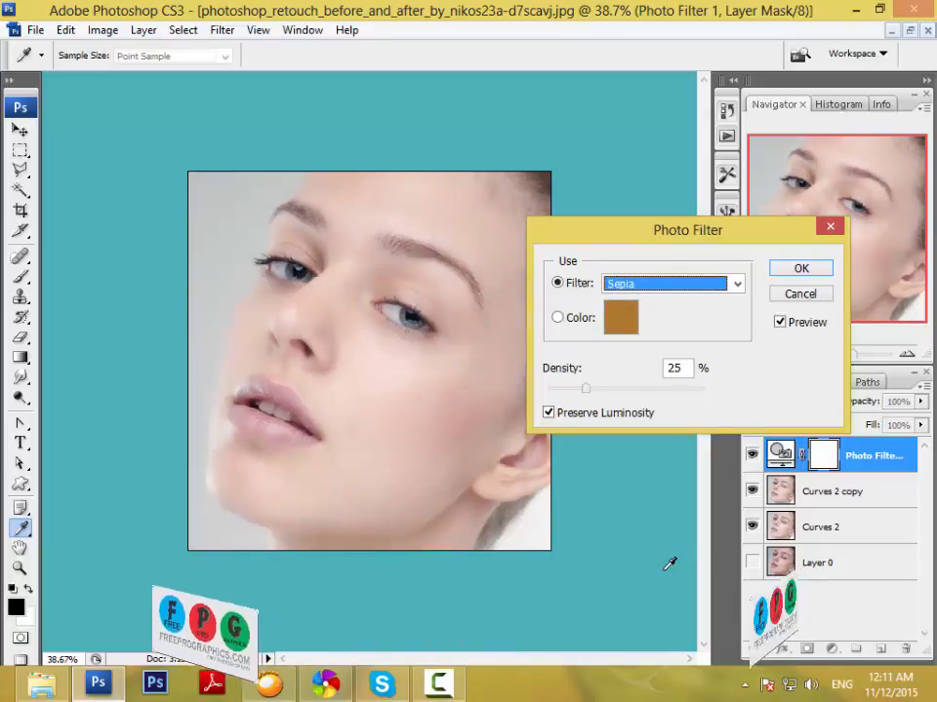
key("Up")
key("Up")
key("Up")
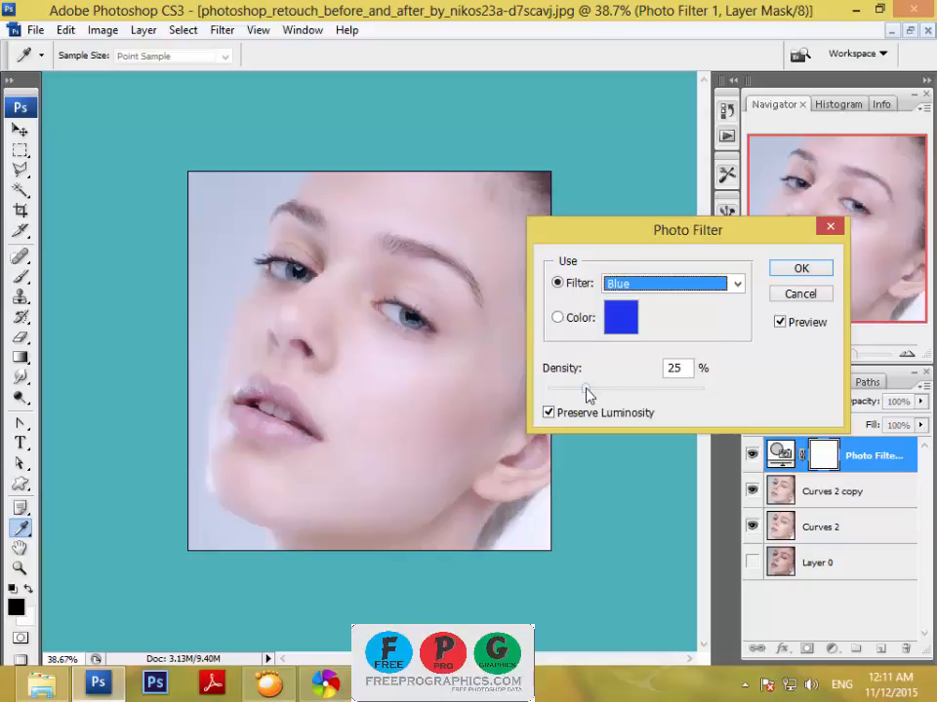
Apply the photo filter at 20% density and set its layer's blend mode to Luminosity.
left_click_drag(587, 389, 578, 389)
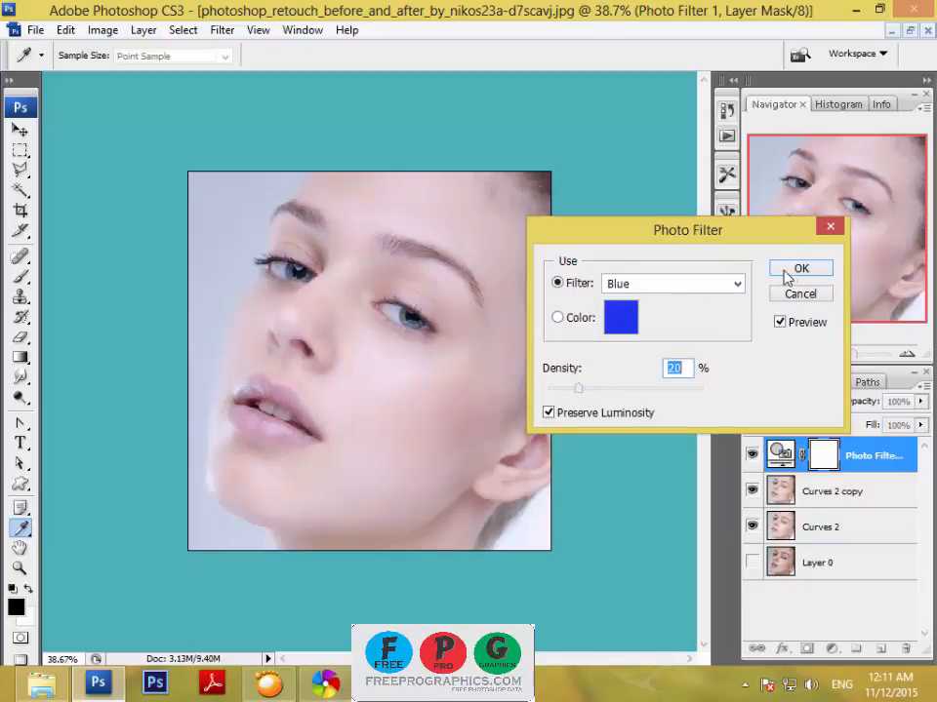
left_click(788, 273)
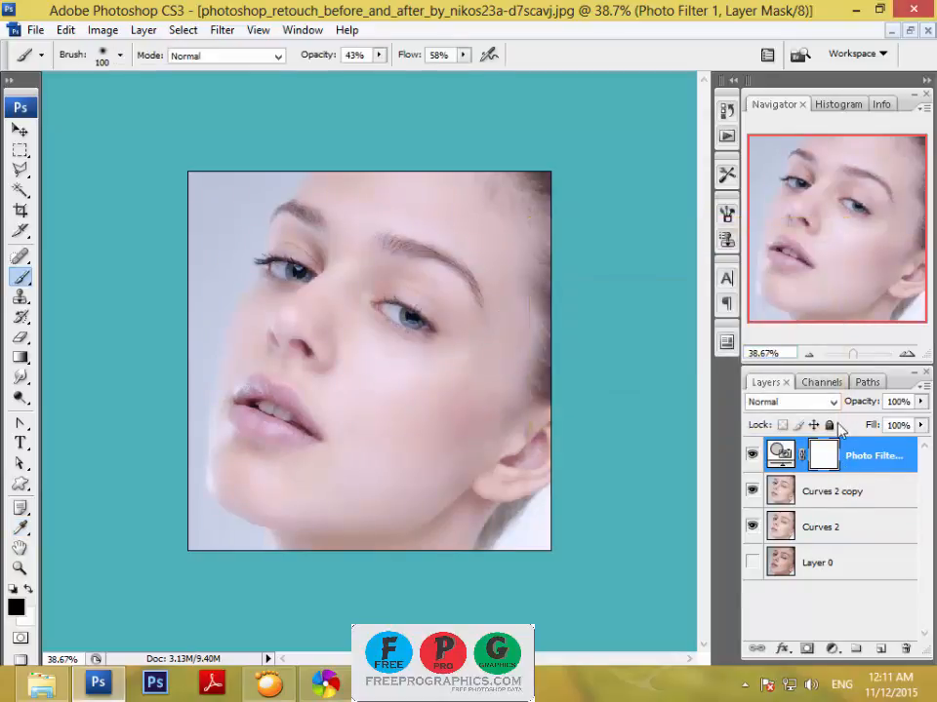
left_click(832, 402)
left_click(776, 430)
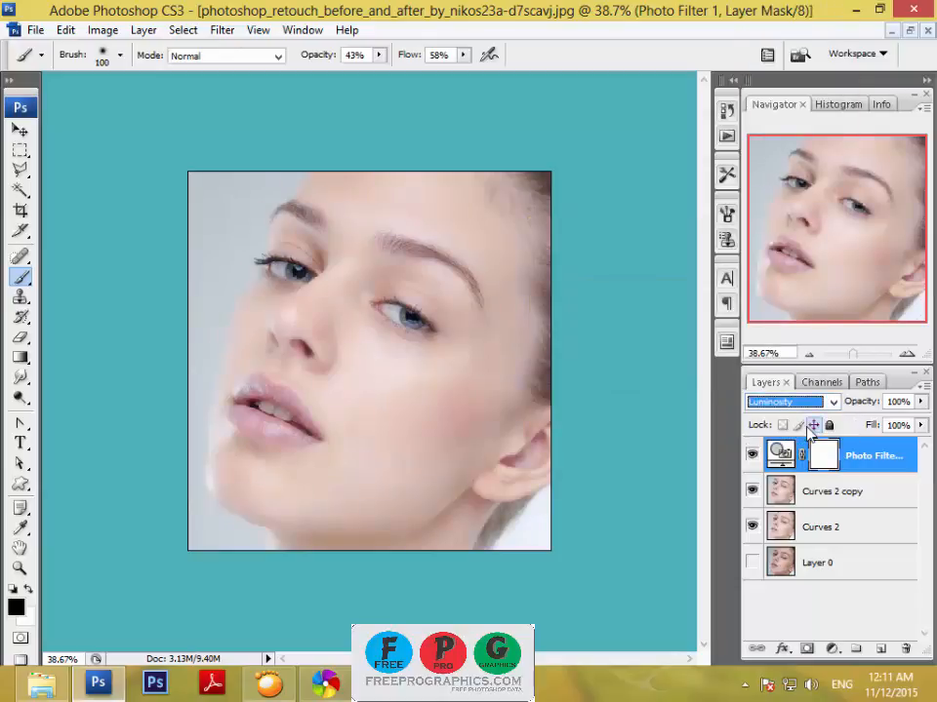
Try other blend modes on the Photo Filter layer, including Exclusion and Pin Light, and compare the image with the layer hidden.
key("Up")
key("Up")
key("Up")
key("Up")
key("Up")
key("Up")
key("Up")
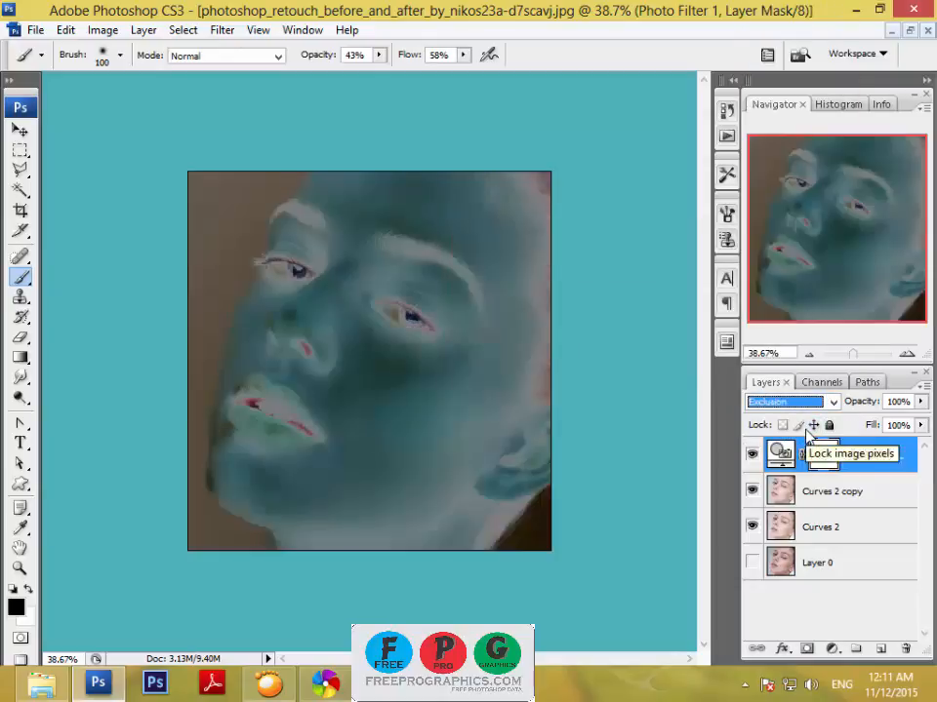
key("Down")
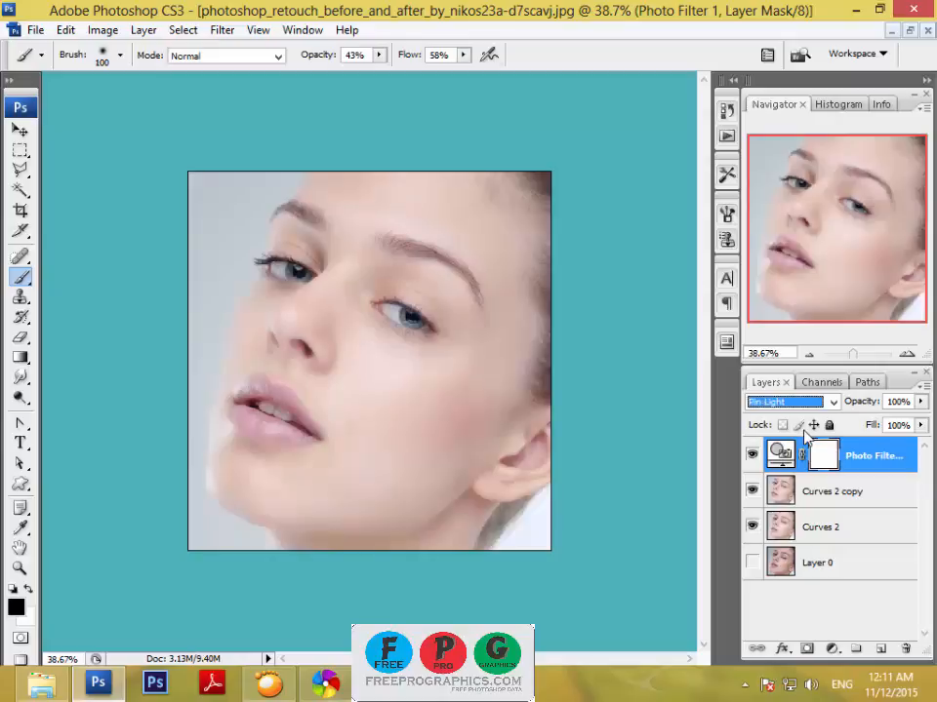
left_click(751, 455)
left_click(751, 456)
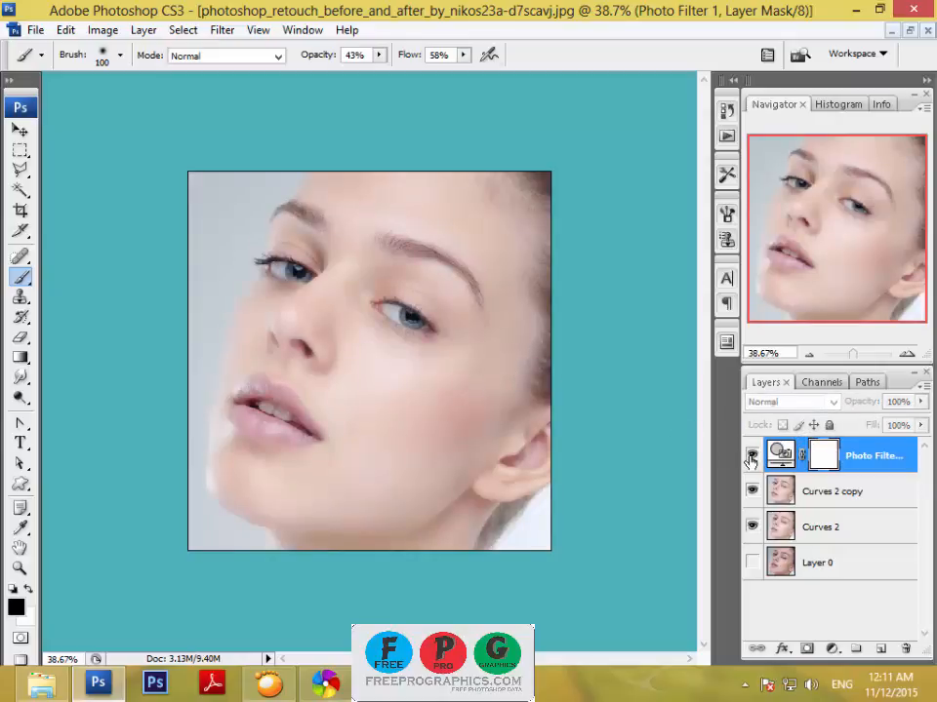
Set the Photo Filter layer's blend mode to Normal, its opacity to 86% and its fill to 87%.
left_click(832, 403)
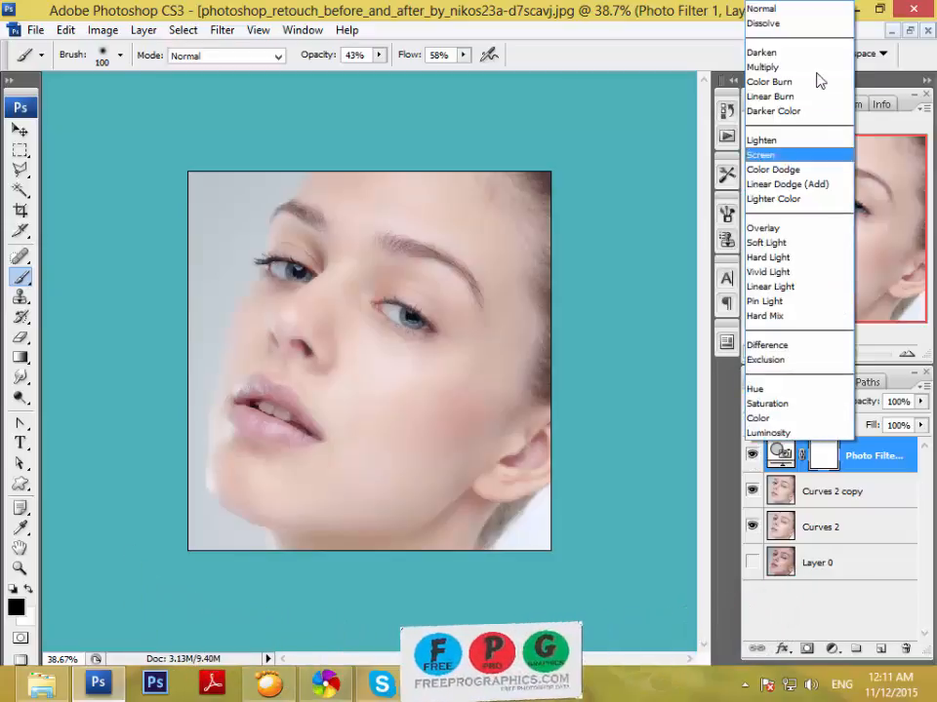
left_click(798, 12)
key("v")
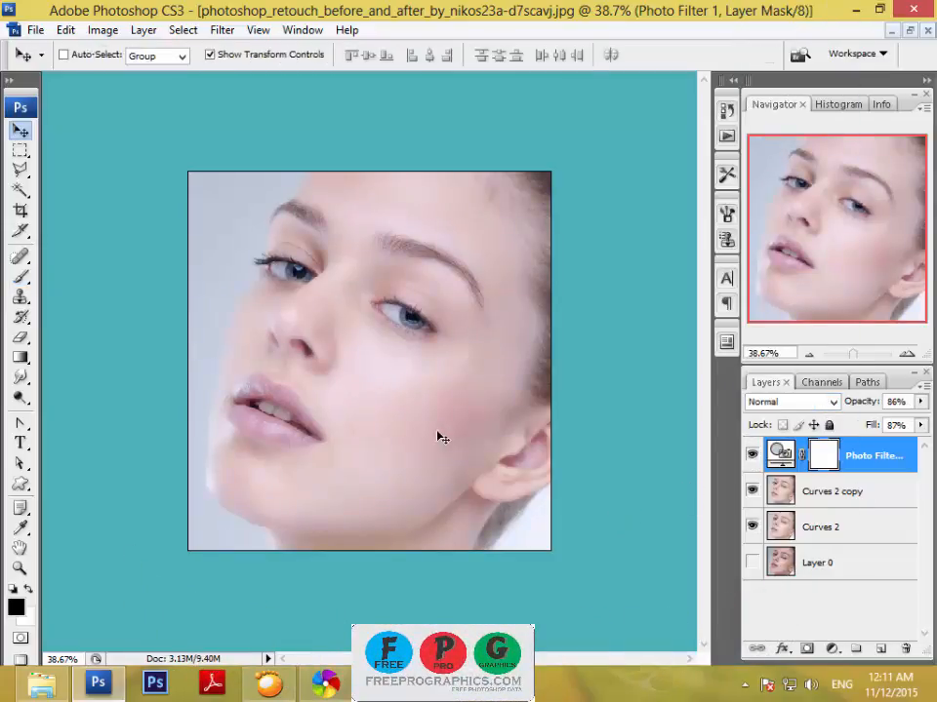
left_click(832, 649)
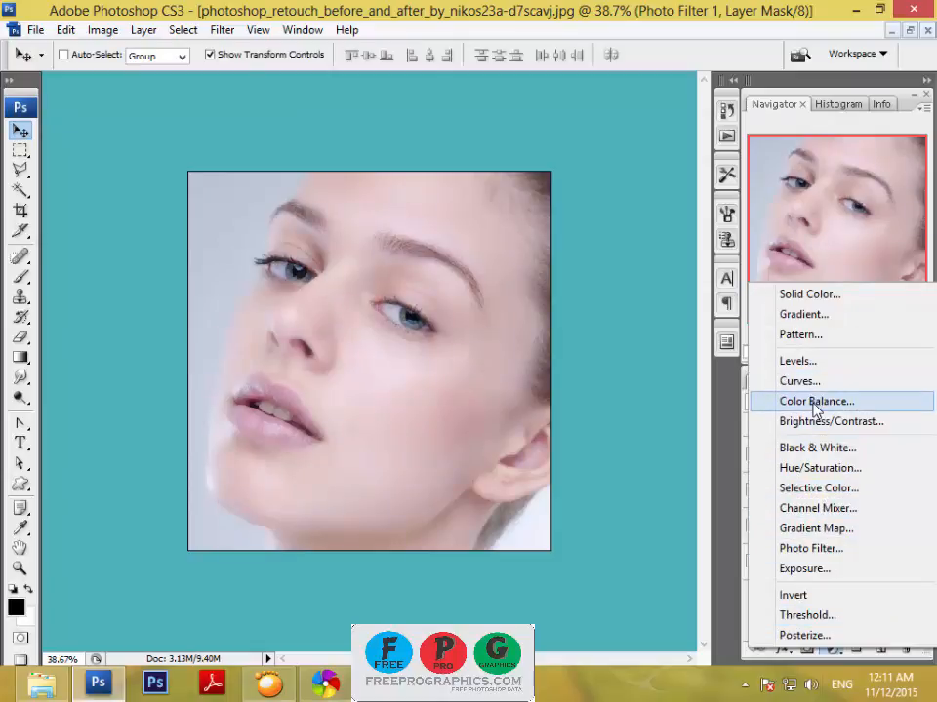
left_click(826, 470)
mouse_move(677, 365)
left_mouse_down()
mouse_move(722, 371)
mouse_move(691, 369)
left_mouse_up()
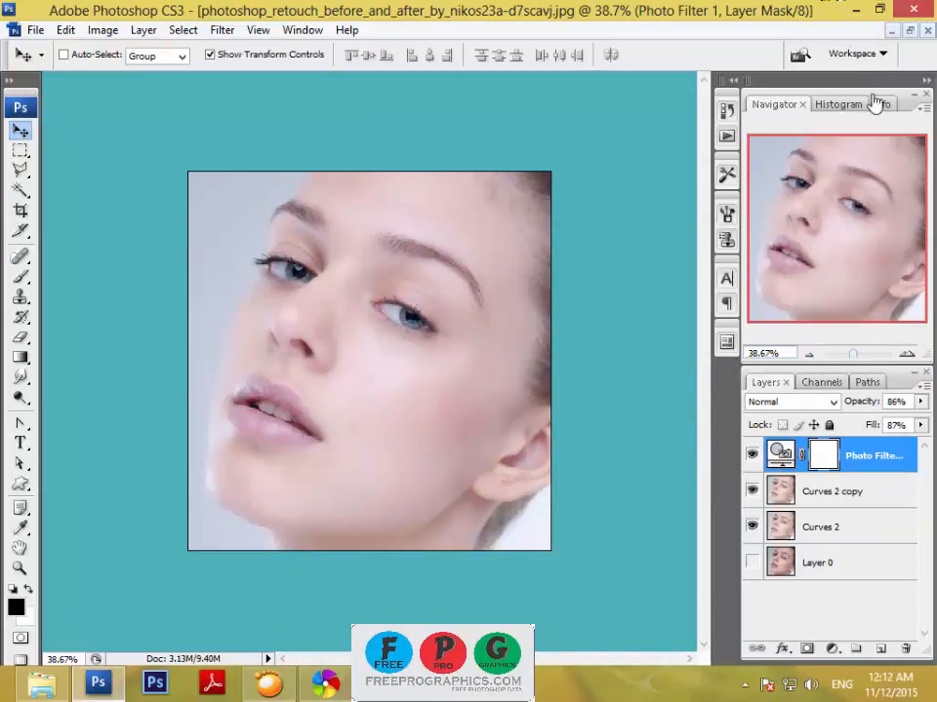
Add a new empty layer above the Photo Filter layer for coloring the lips.
left_click_drag(852, 361, 860, 364)
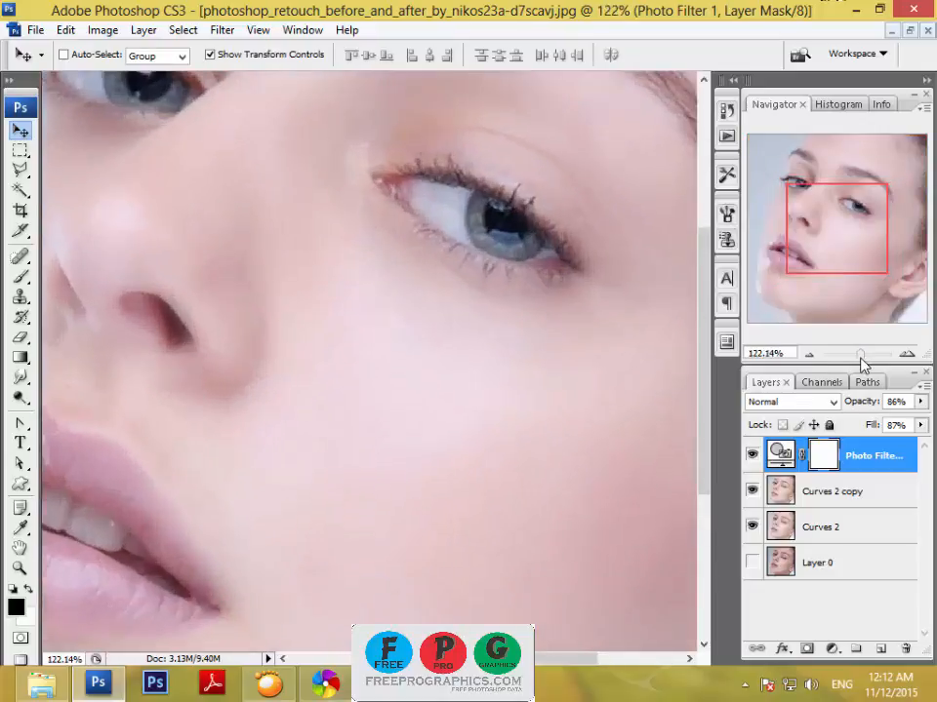
left_click_drag(804, 223, 767, 242)
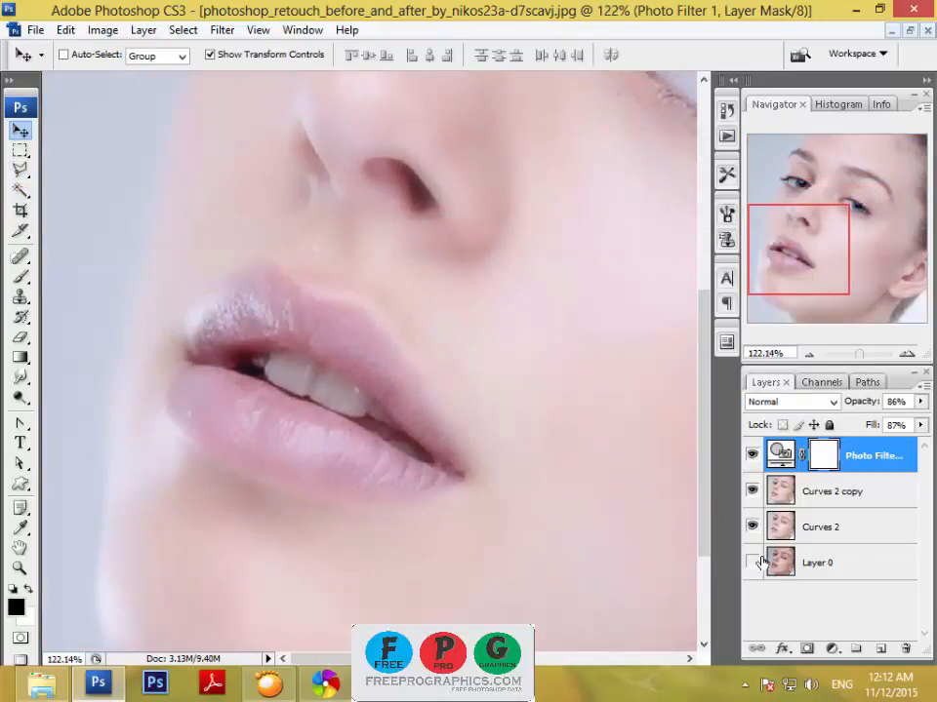
left_click(879, 648)
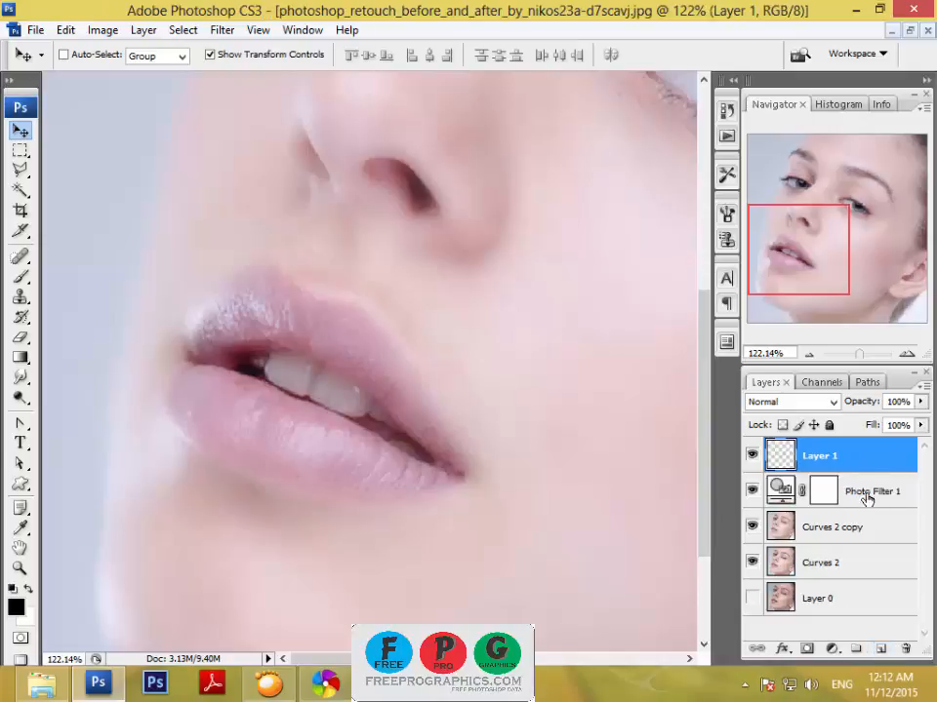
Select the lips with a closed Polygonal Lasso outline using a 2 px feather.
left_click(19, 169)
left_click(70, 187)
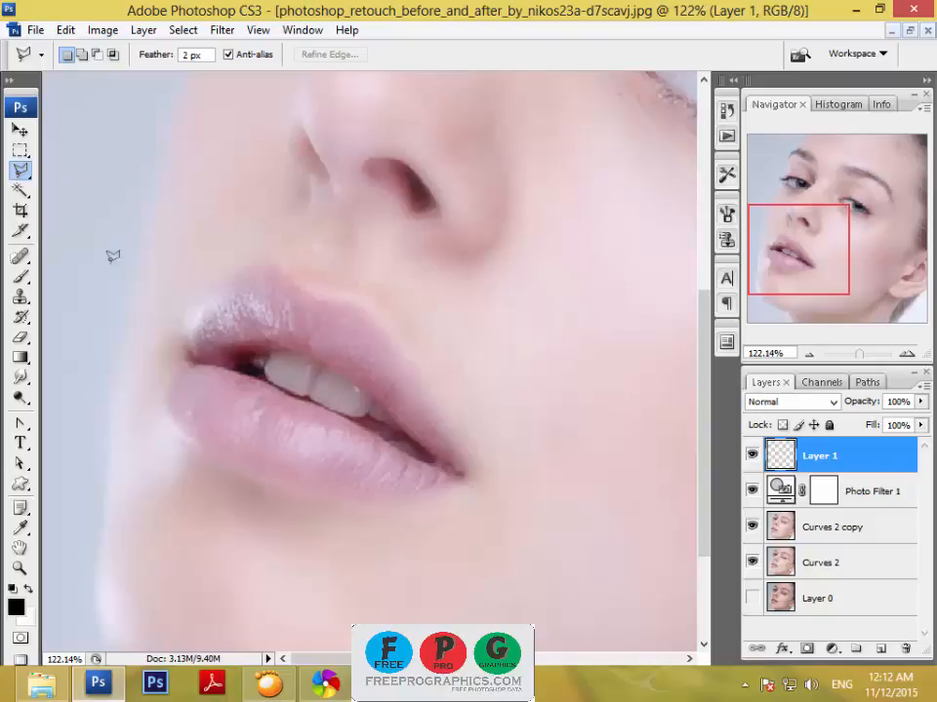
left_click(183, 350)
left_click(184, 314)
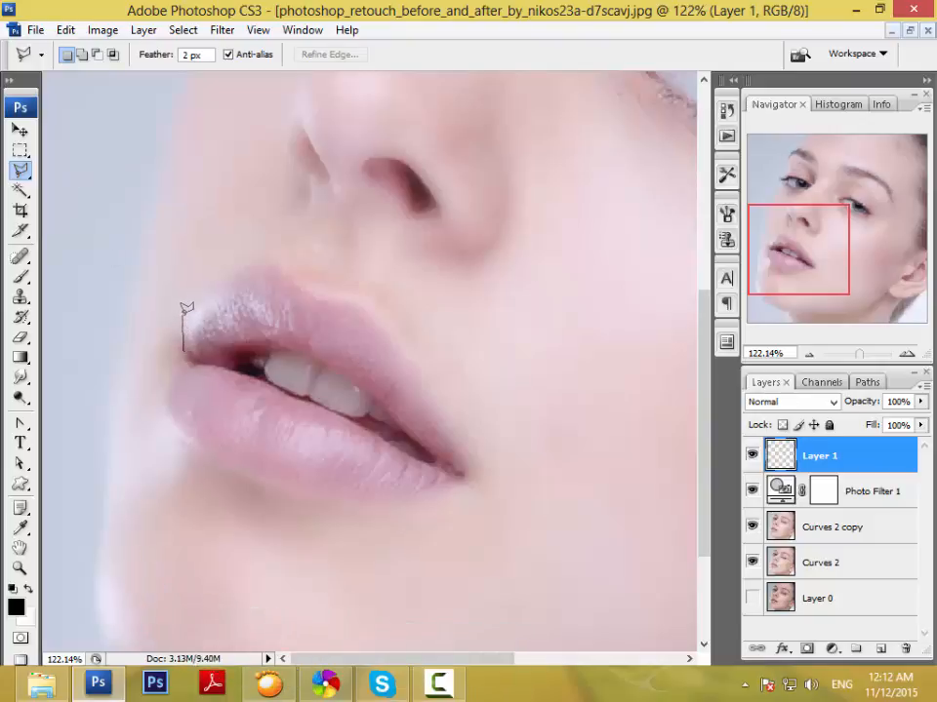
left_click(246, 265)
left_click(266, 255)
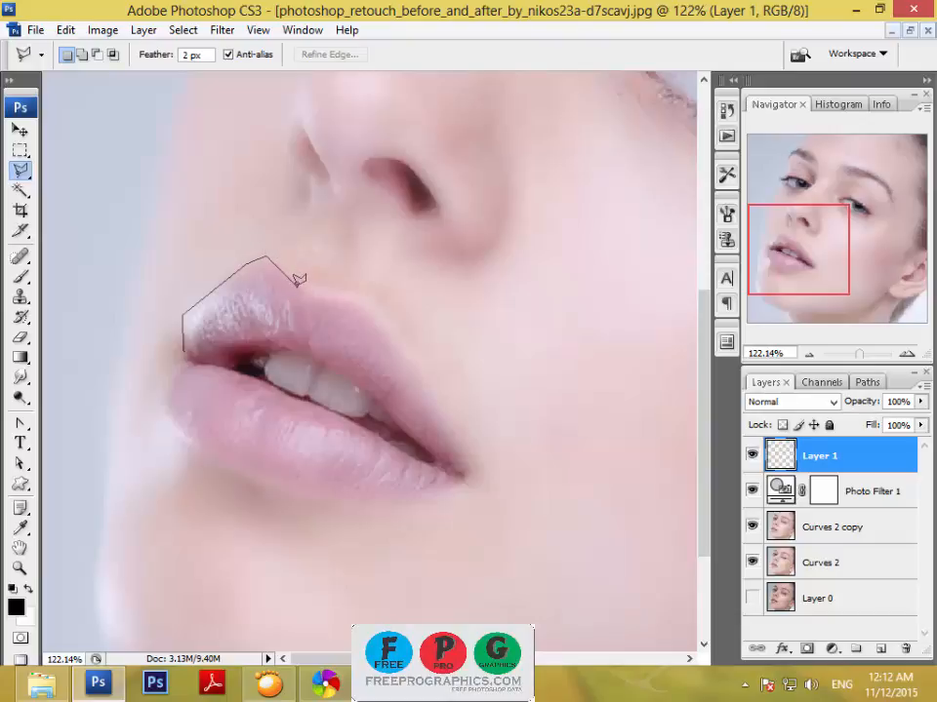
left_click(357, 289)
left_click(463, 440)
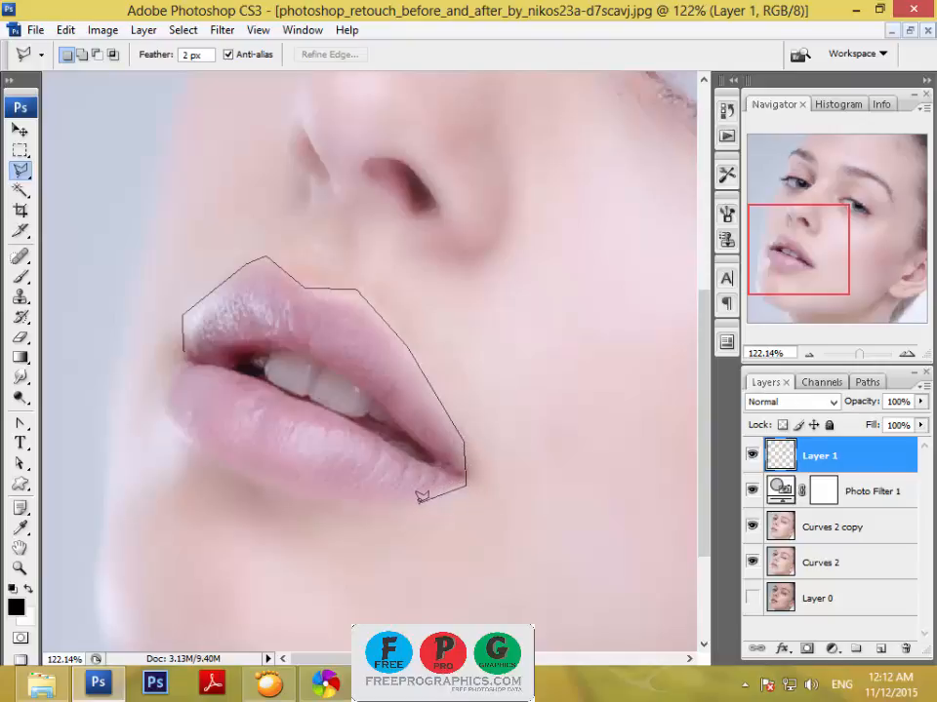
left_click(294, 497)
left_click(206, 462)
left_click(172, 427)
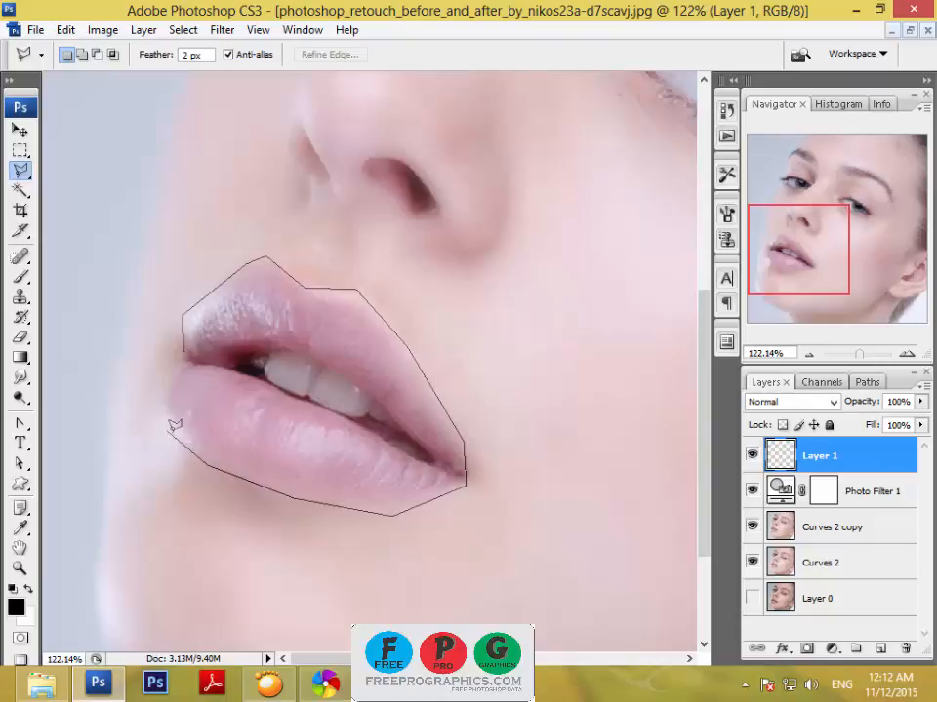
left_click(185, 349)
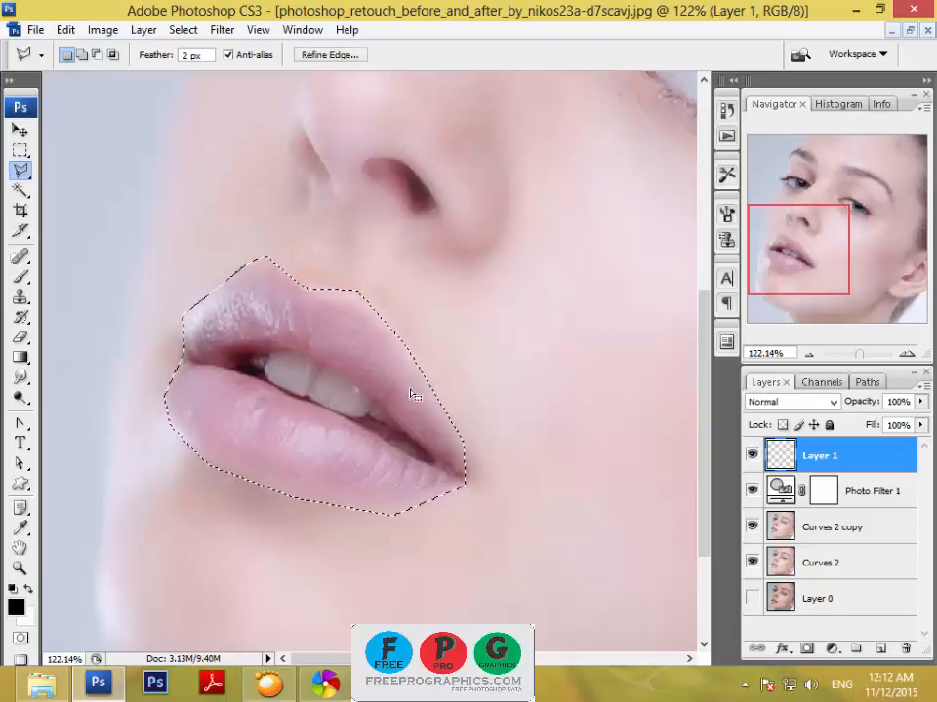
left_click(831, 649)
left_click(781, 465)
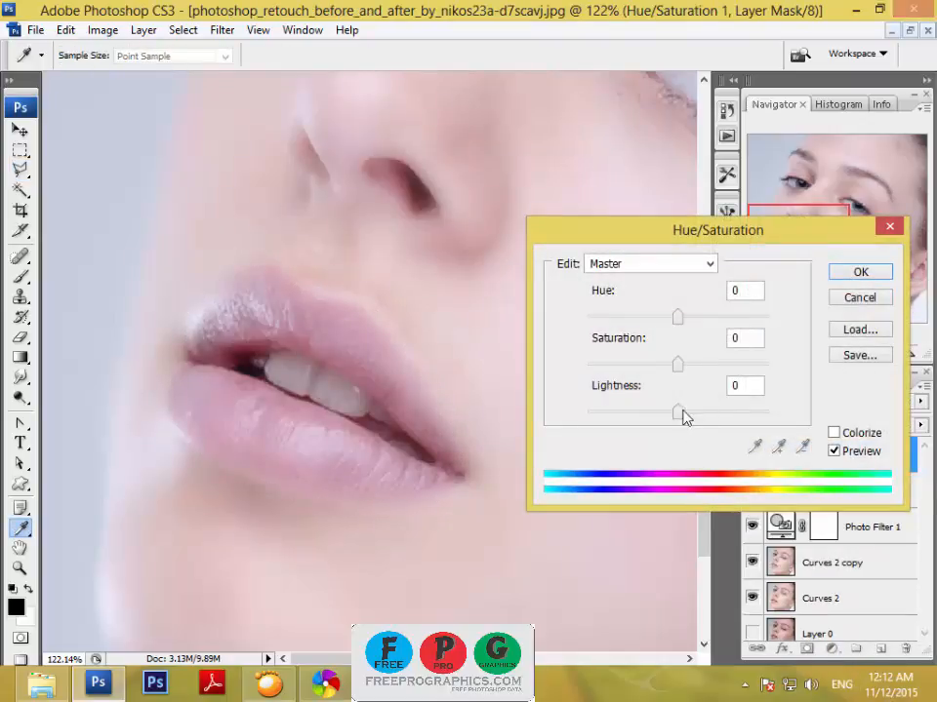
left_click_drag(681, 377, 759, 359)
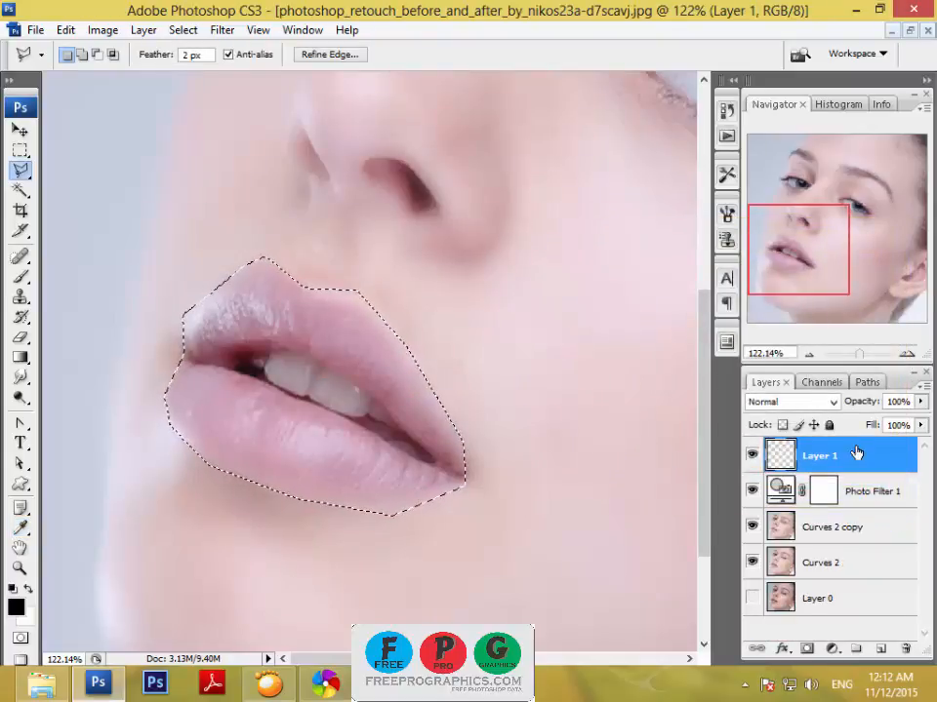
Set the foreground color to the bright red e82828.
left_click(17, 606)
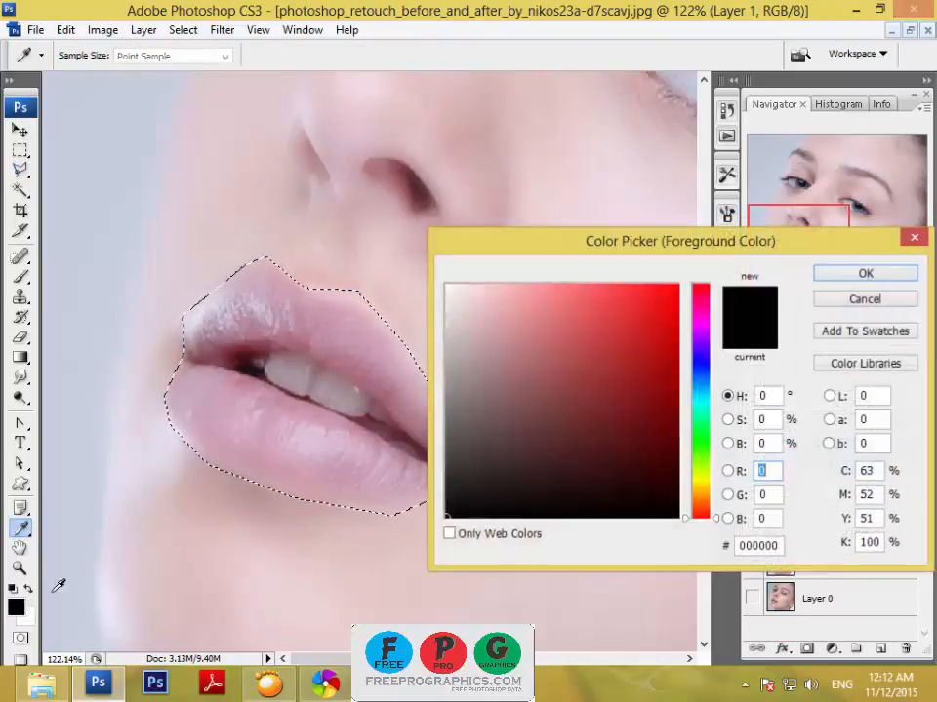
left_click(617, 327)
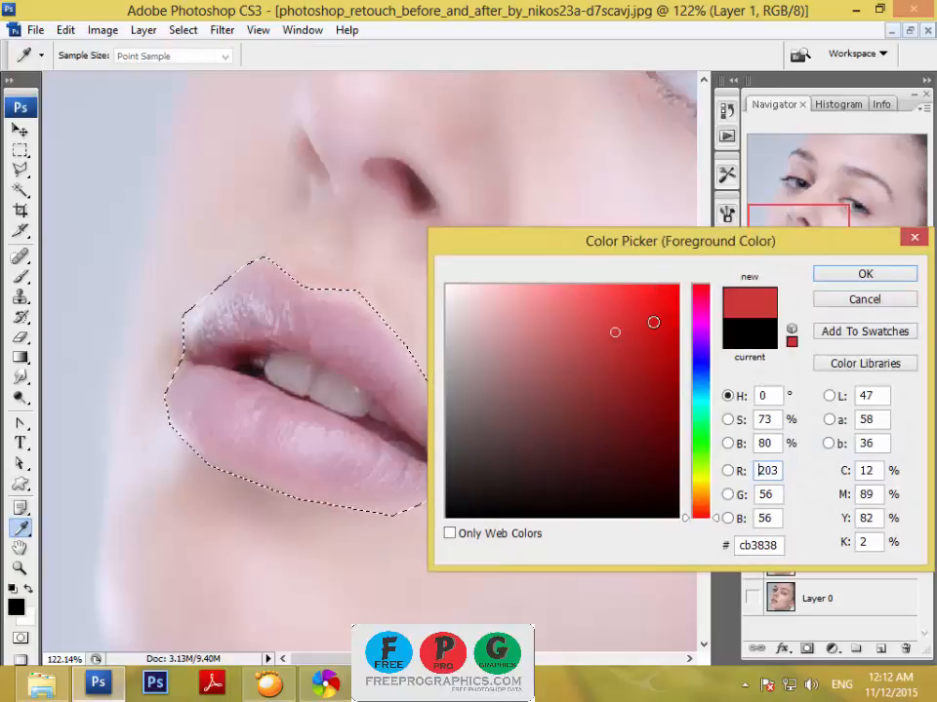
left_click_drag(758, 548, 734, 546)
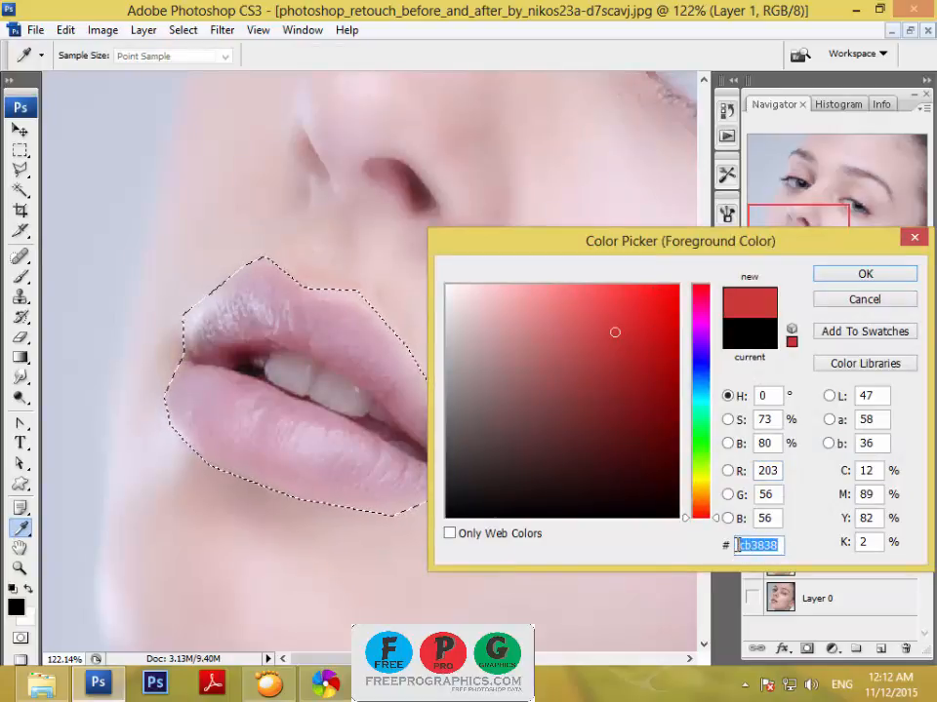
left_click(746, 545)
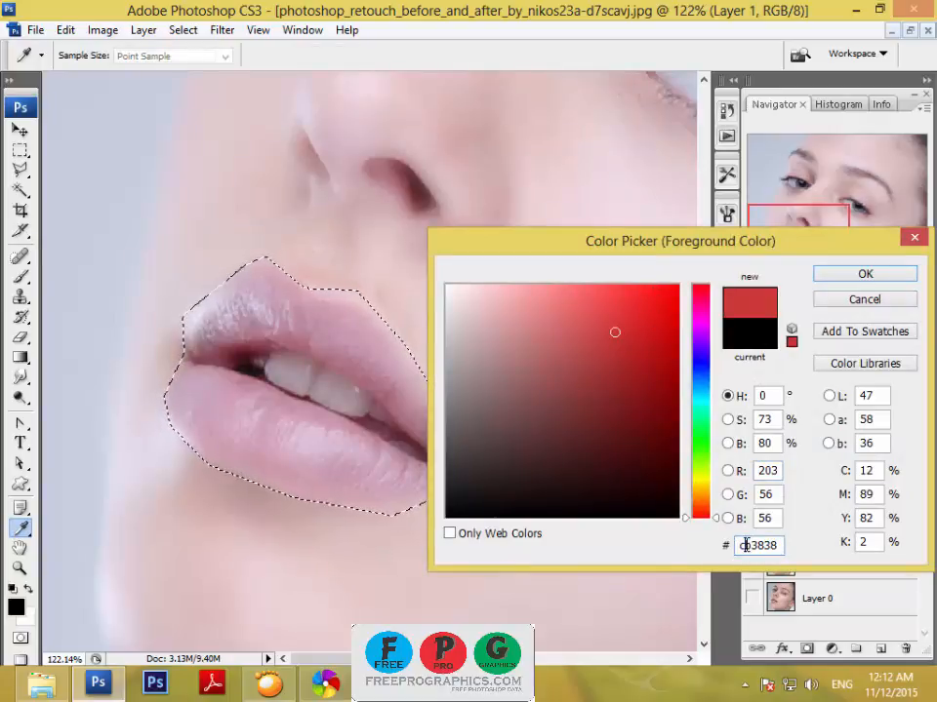
left_click(638, 308)
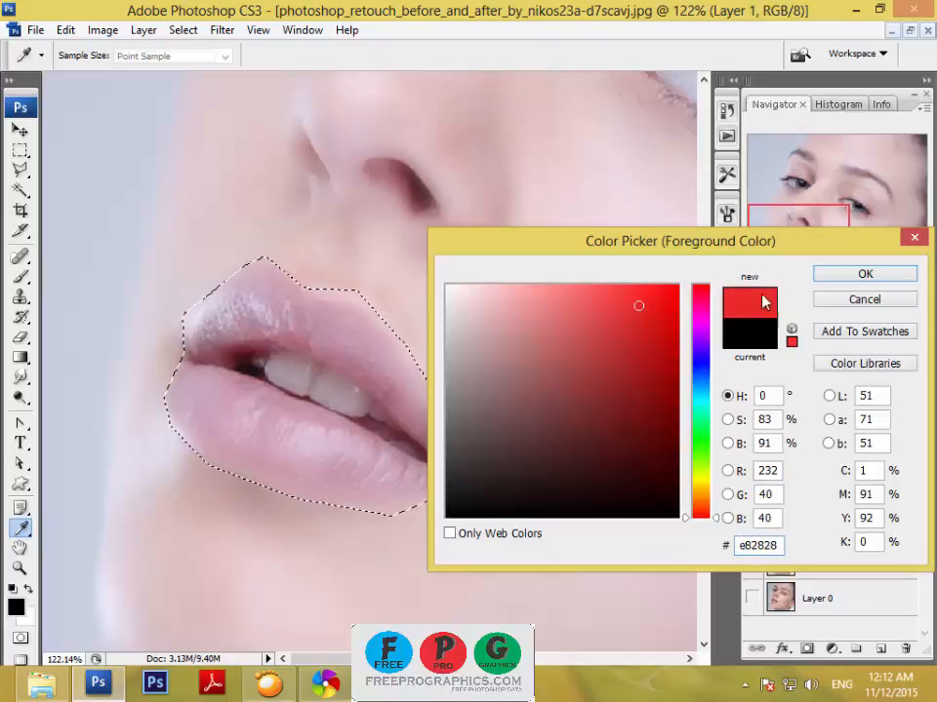
left_click(862, 276)
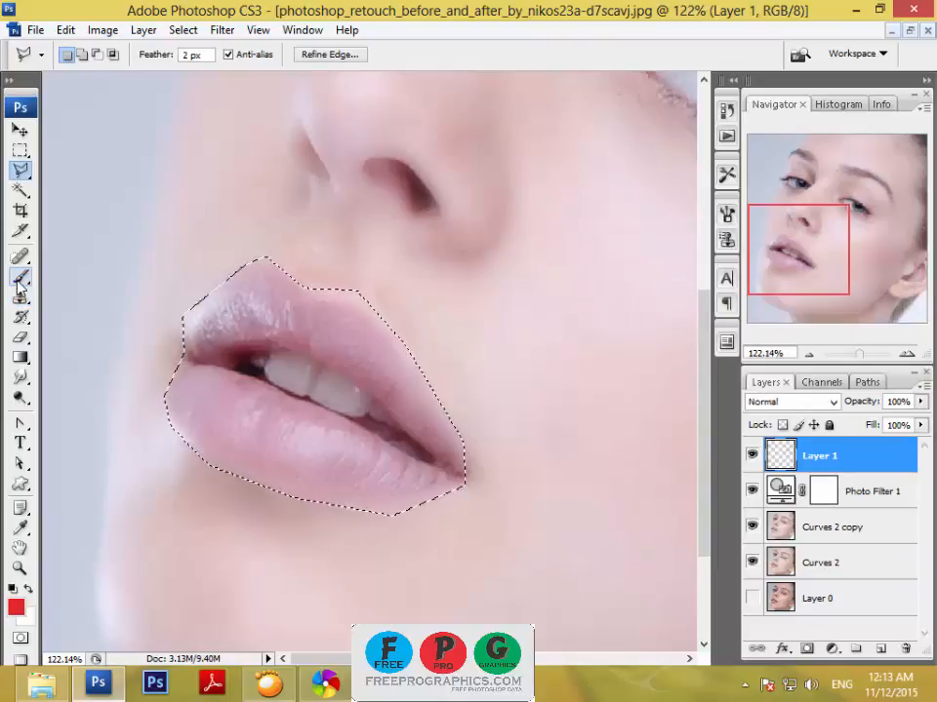
Fill the lip selection on Layer 1 with the red foreground color using the Paint Bucket tool.
left_click(21, 358)
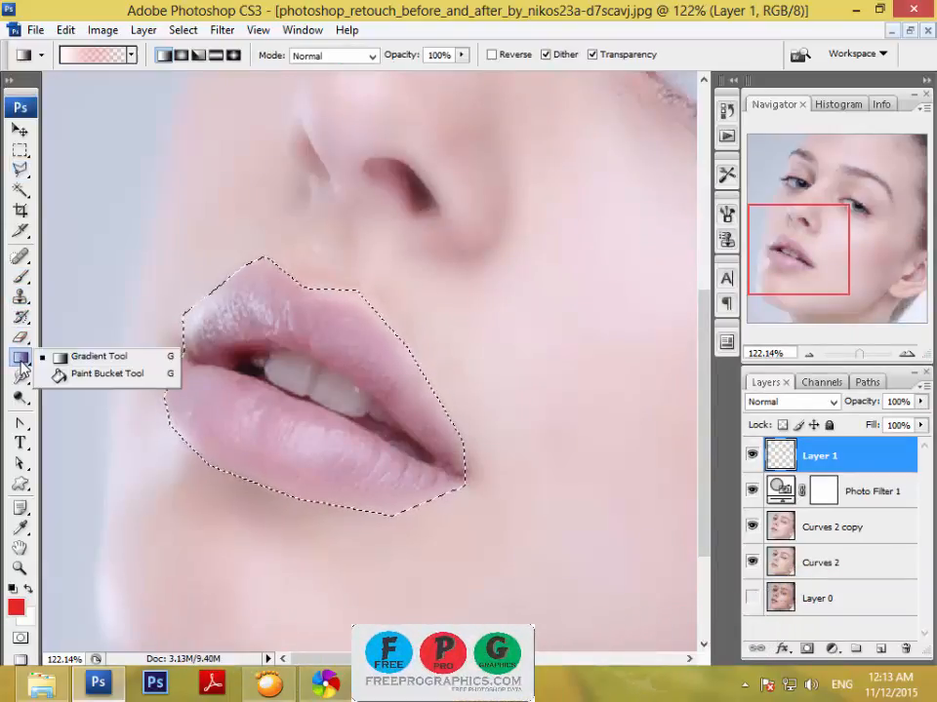
left_click(78, 374)
left_click(232, 420)
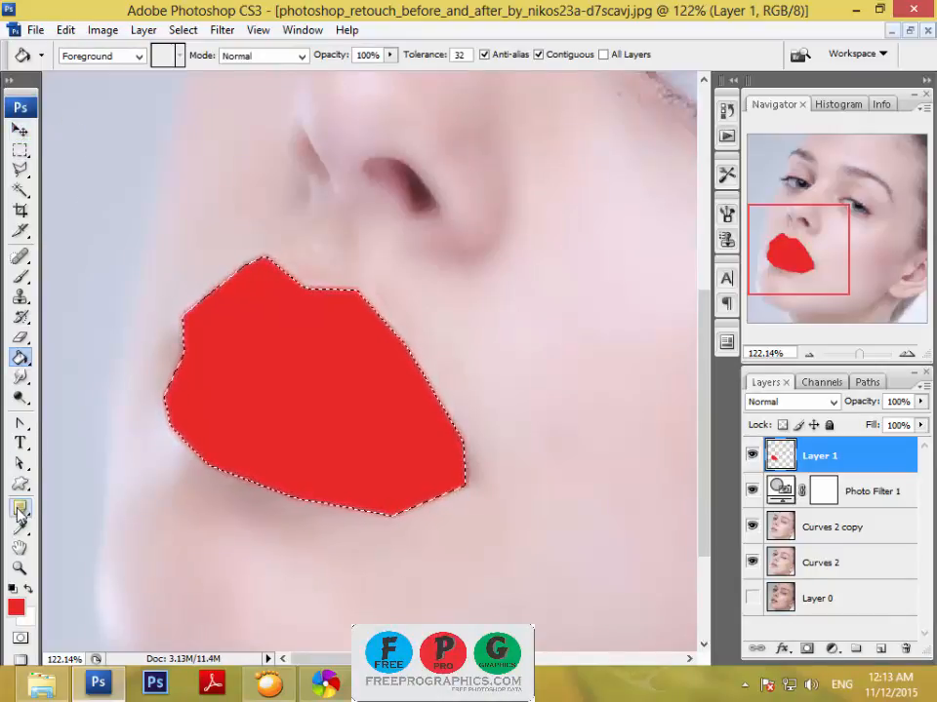
Check the hex code of the foreground color in the color picker.
left_click(14, 608)
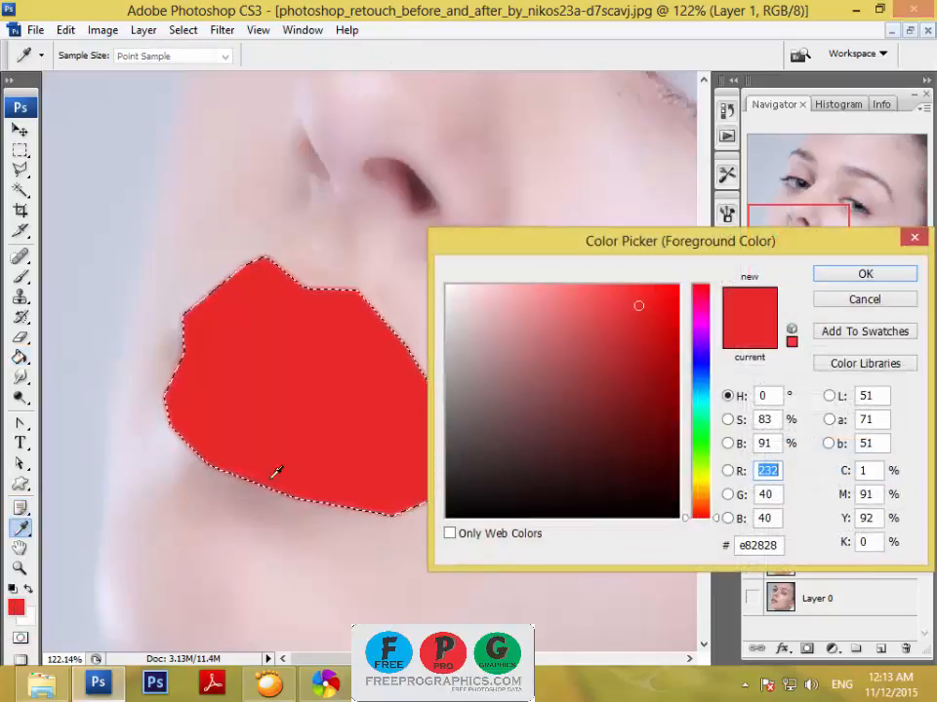
double_click(770, 545)
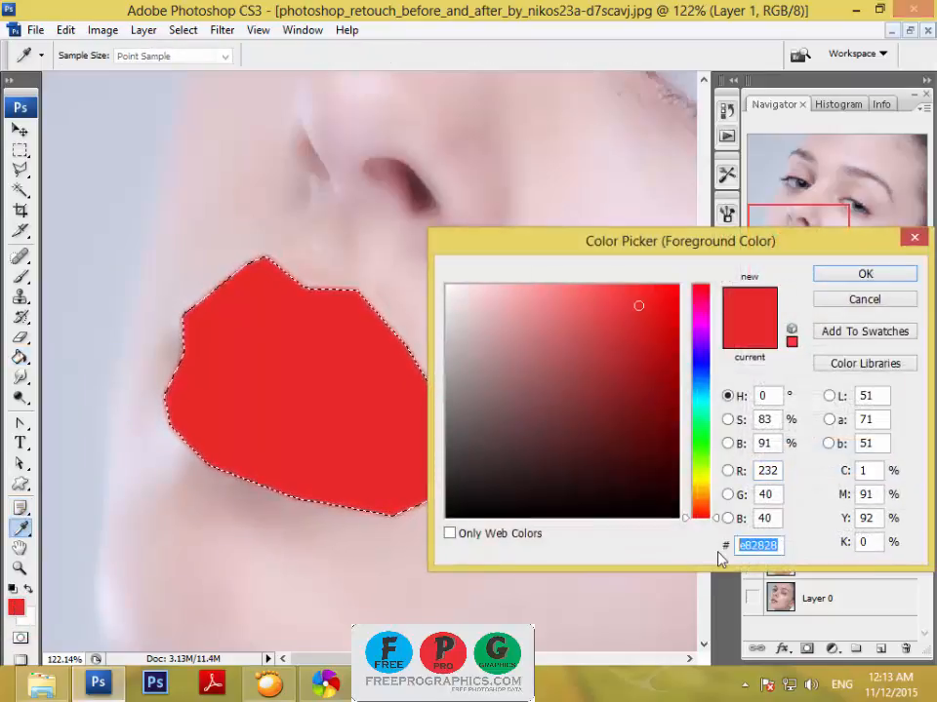
left_click(862, 277)
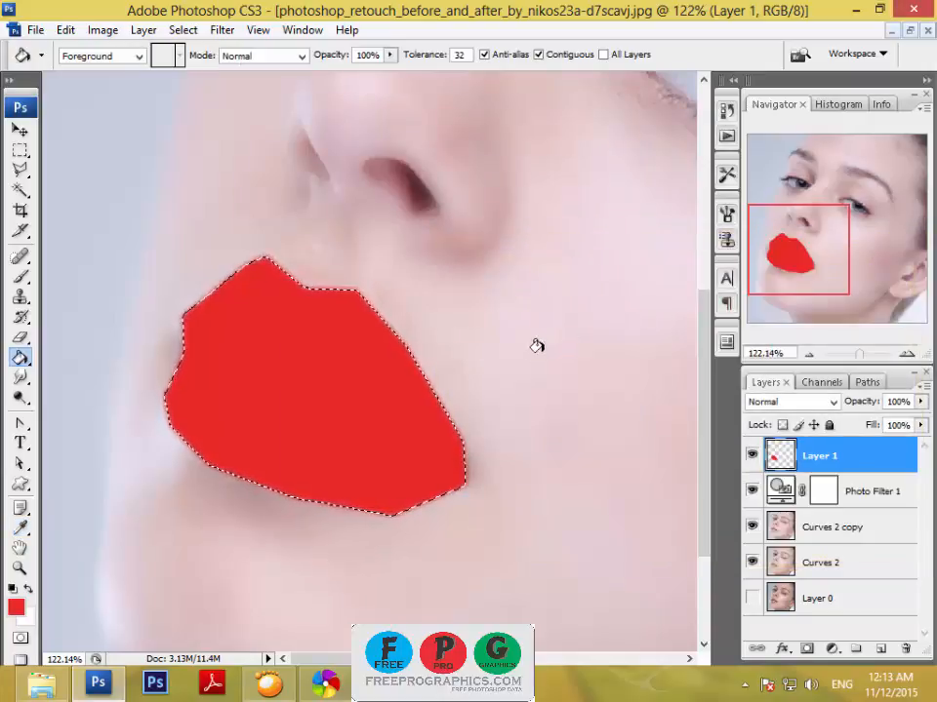
Deselect the lip area and set Layer 1's blend mode to Overlay.
left_click(20, 107)
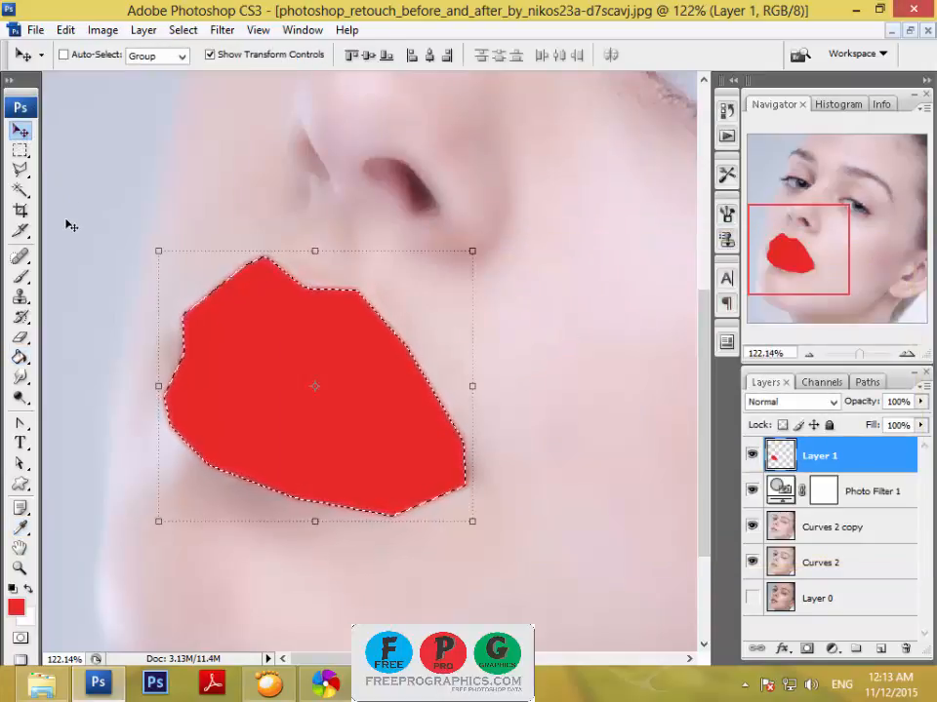
key("ctrl+d")
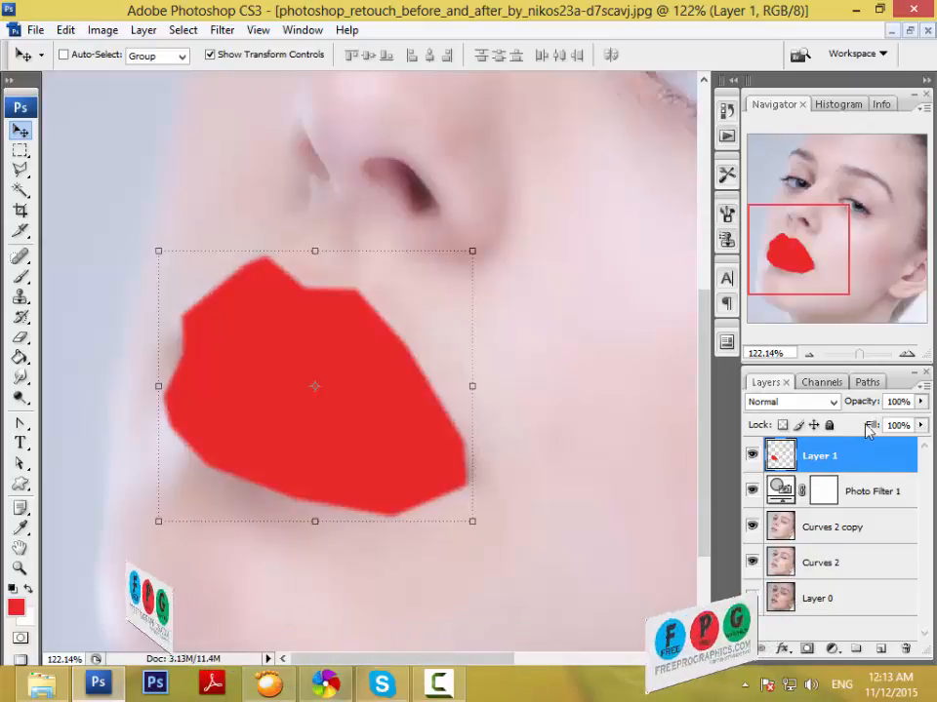
left_click(809, 404)
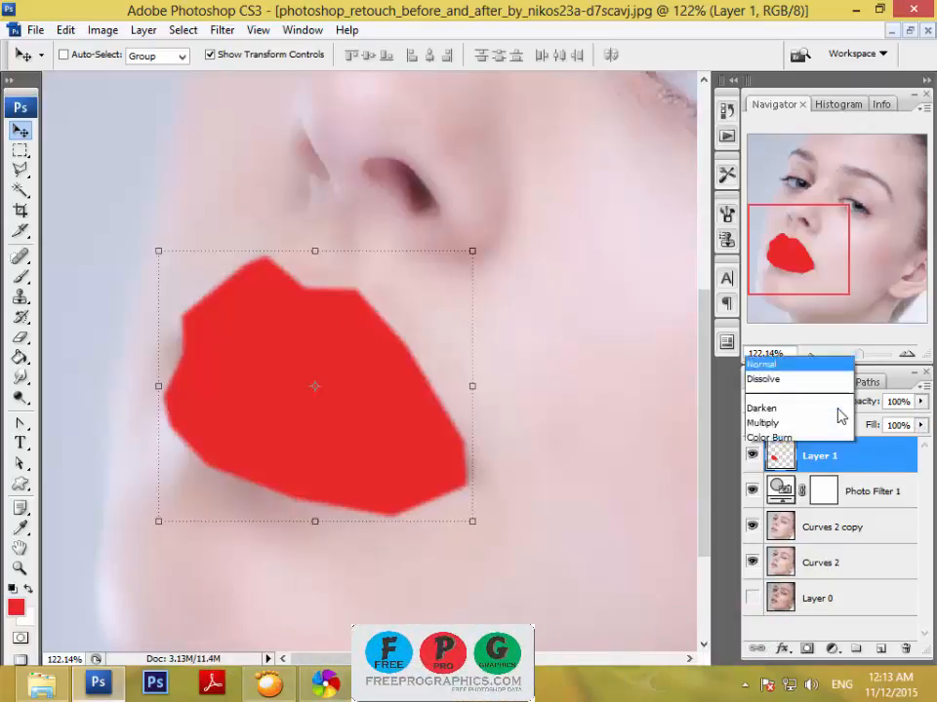
left_click(807, 436)
left_click(828, 410)
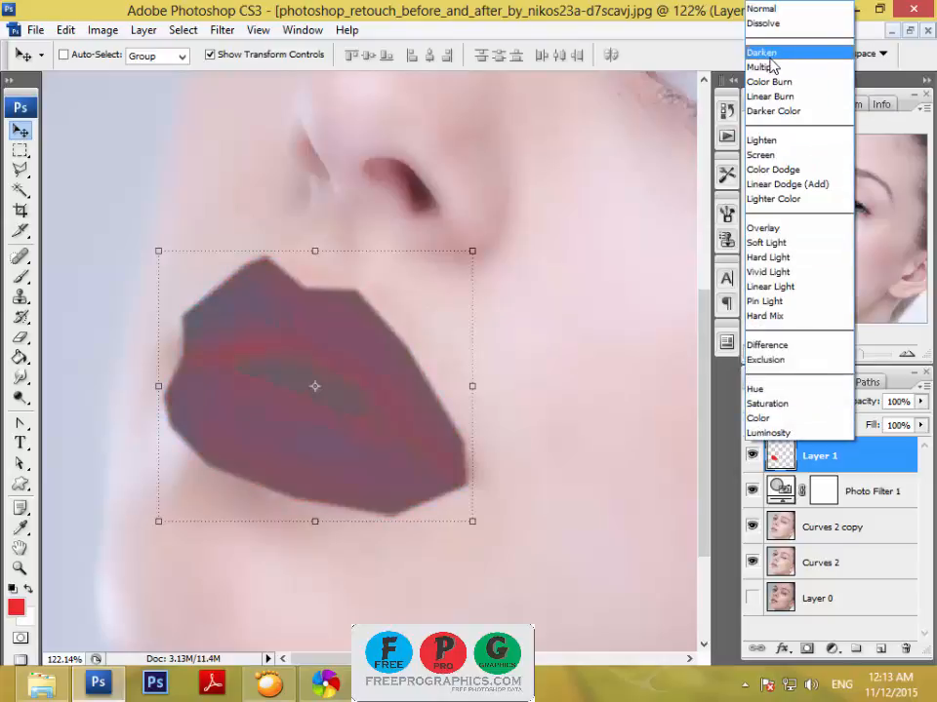
left_click(766, 228)
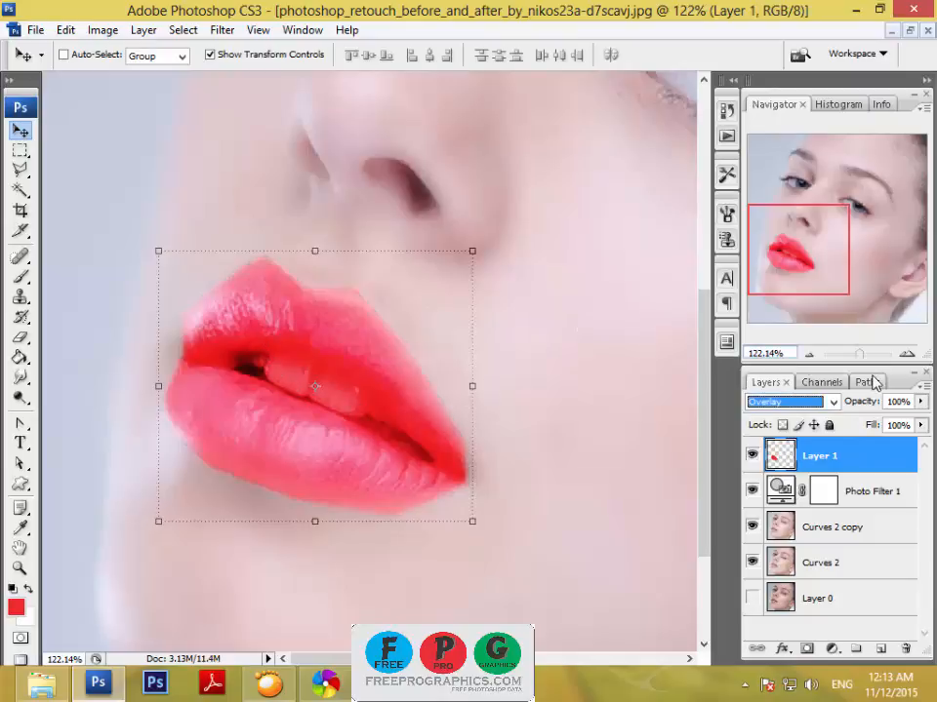
Add a layer mask to the red lip layer, Layer 1.
mouse_move(863, 359)
left_mouse_down()
mouse_move(848, 359)
mouse_move(860, 361)
mouse_move(862, 351)
left_mouse_up()
left_click_drag(834, 260, 774, 273)
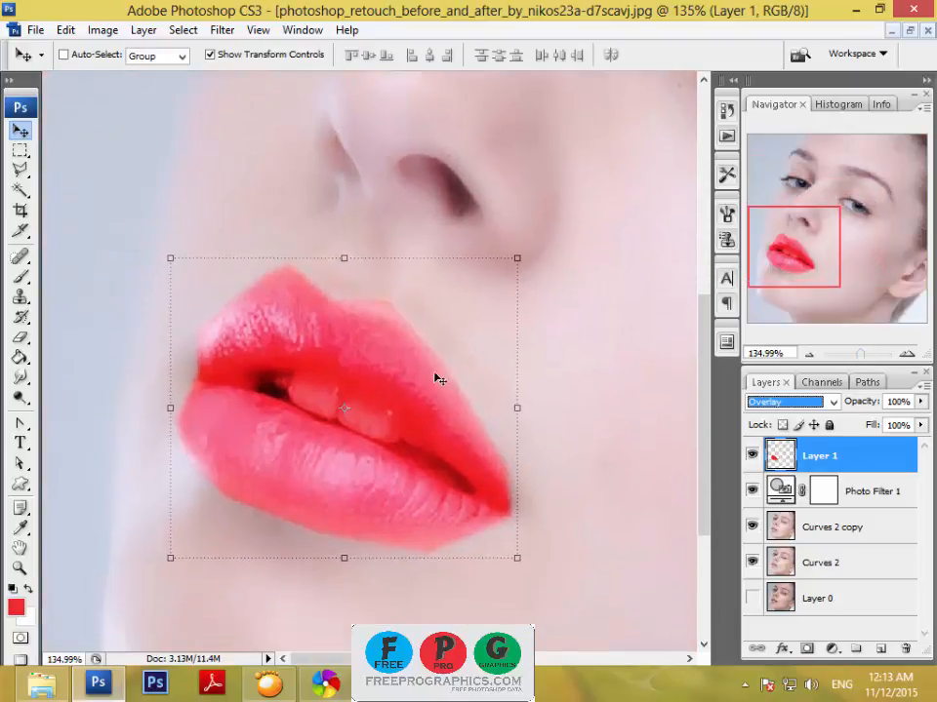
left_click(807, 649)
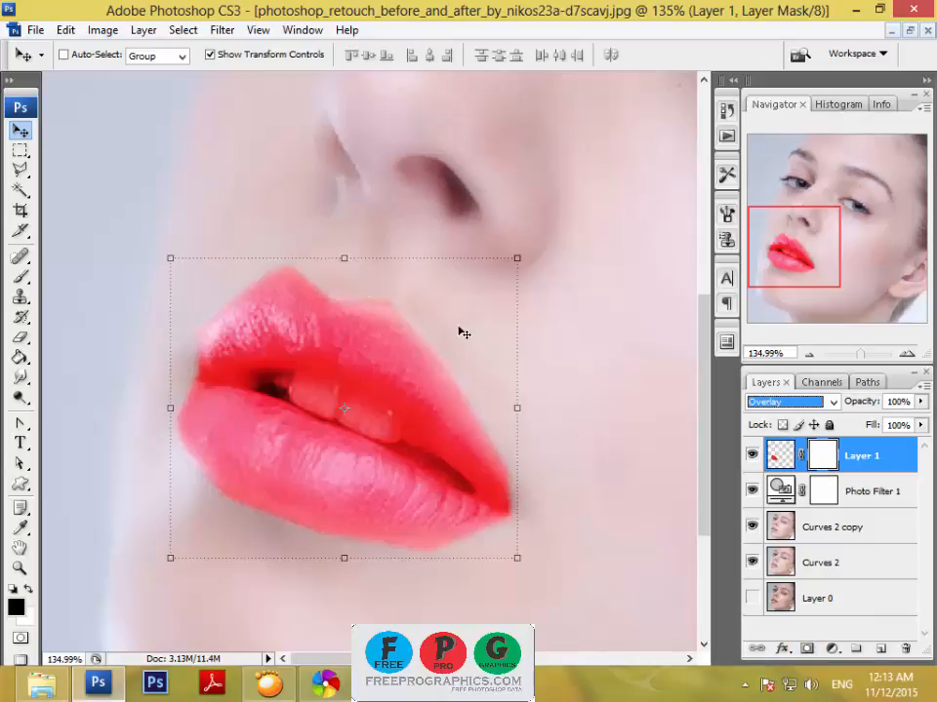
Set up the Brush tool with 96% opacity and 96% flow for painting on Layer 1's mask.
left_click(20, 277)
left_click(61, 274)
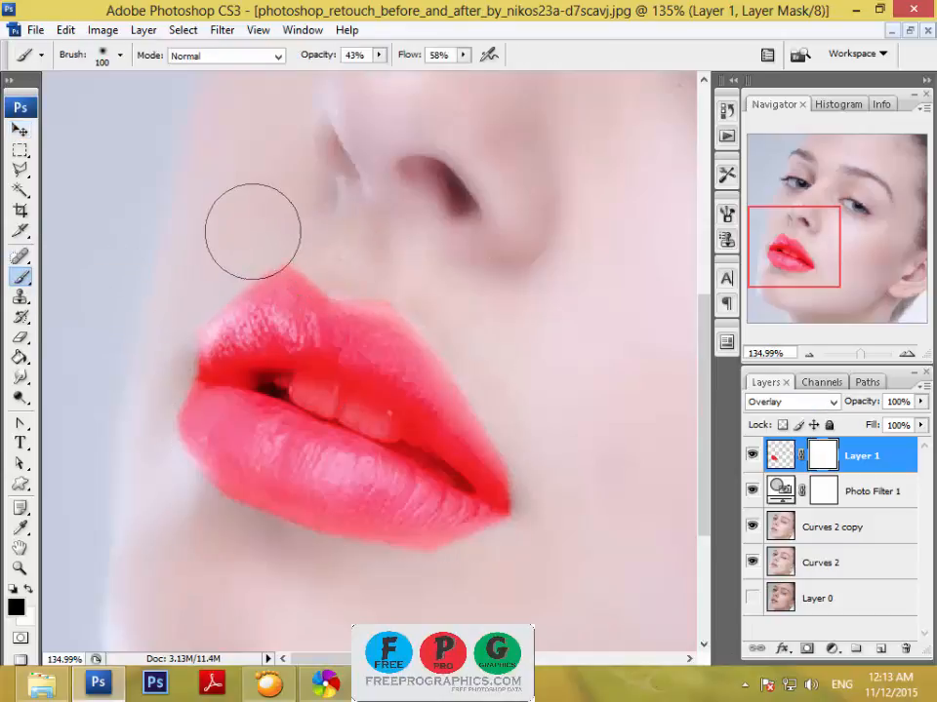
left_click(379, 55)
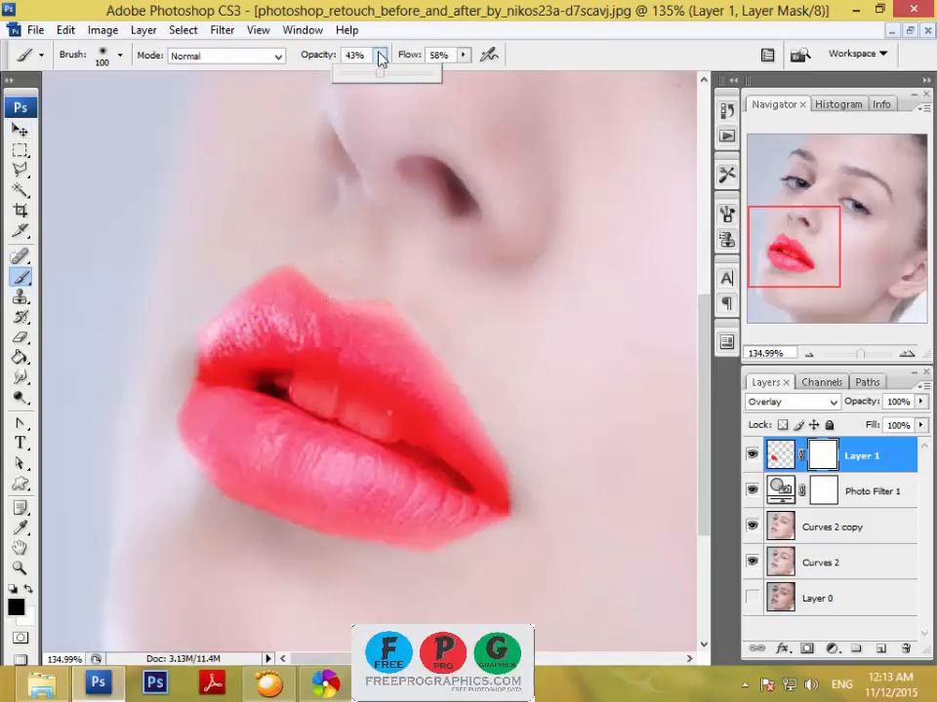
left_click_drag(426, 91, 414, 59)
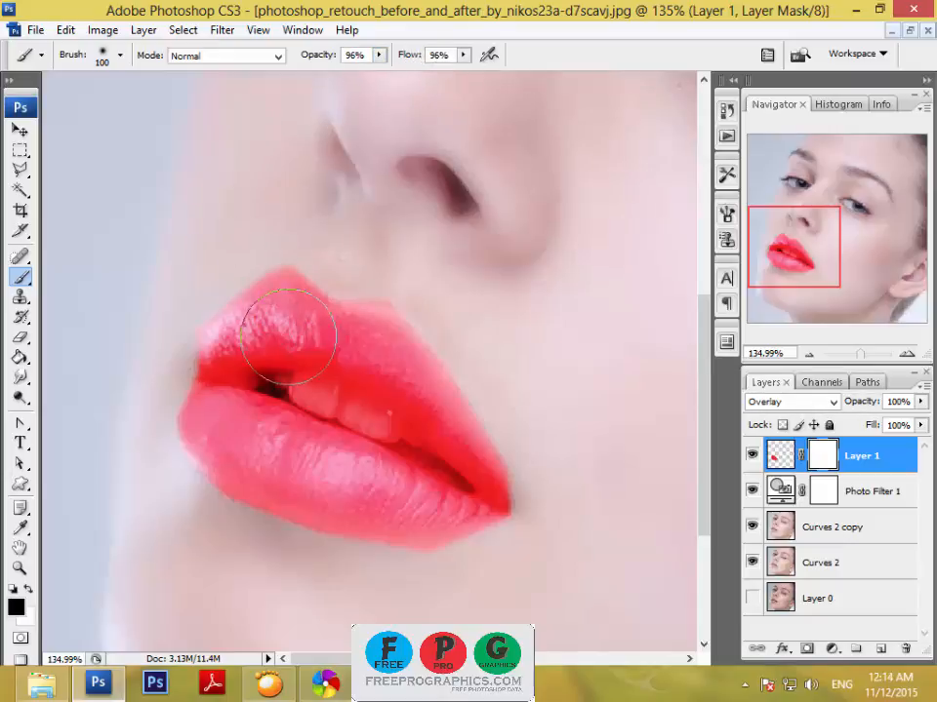
Mask out the red spill along the upper lip's peak and the left side of the mouth with a black 40 px brush.
key("bracketleft")
key("bracketleft")
key("bracketleft")
key("bracketleft")
key("bracketleft")
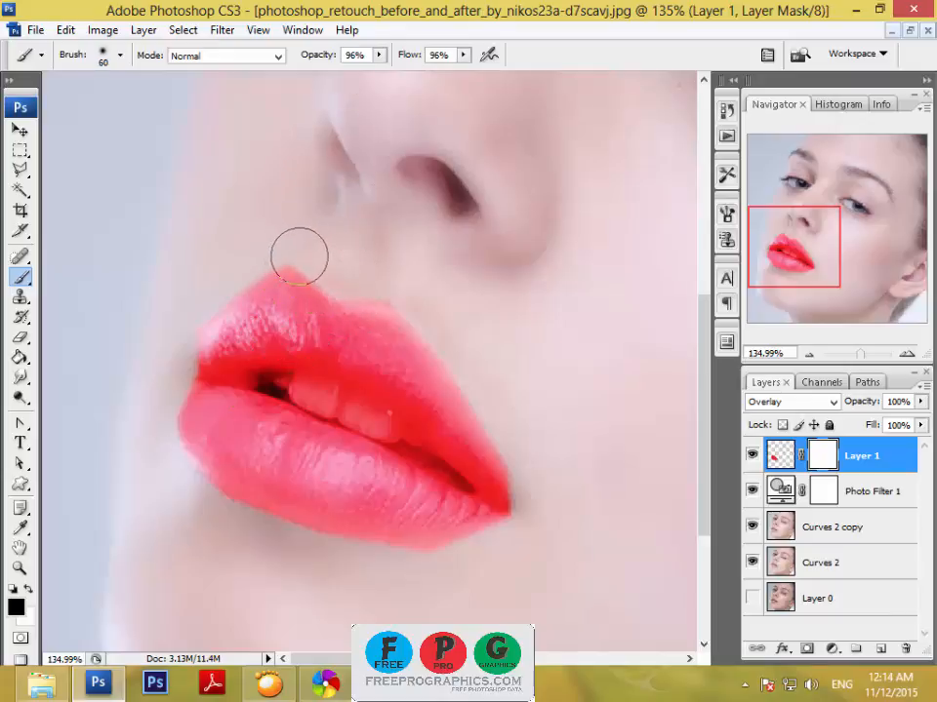
left_click_drag(863, 357, 869, 355)
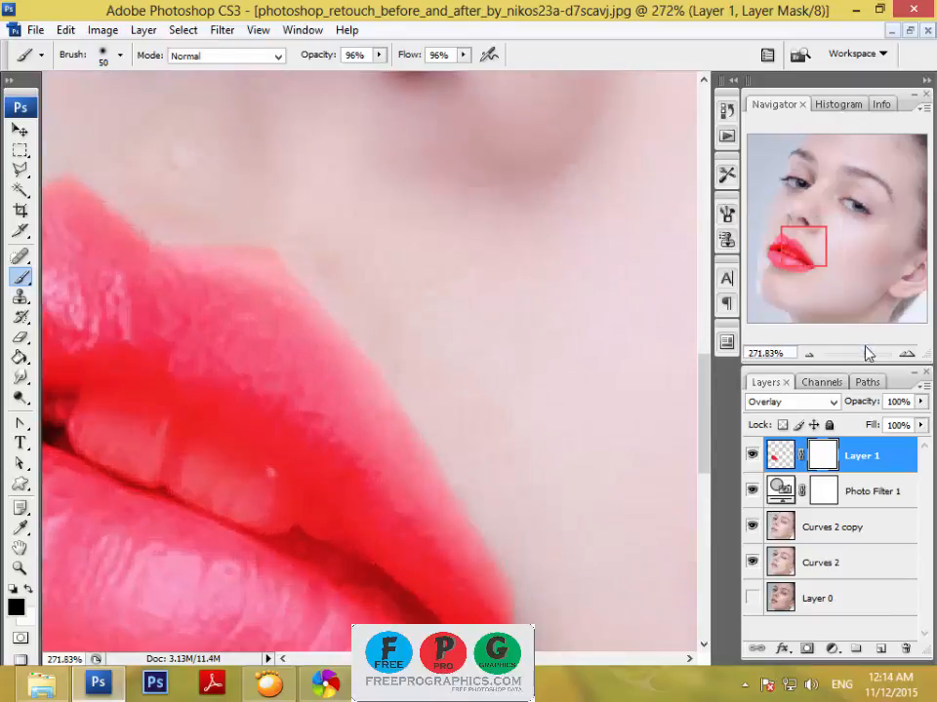
left_click_drag(825, 261, 805, 257)
key("bracketleft")
key("bracketleft")
key("bracketleft")
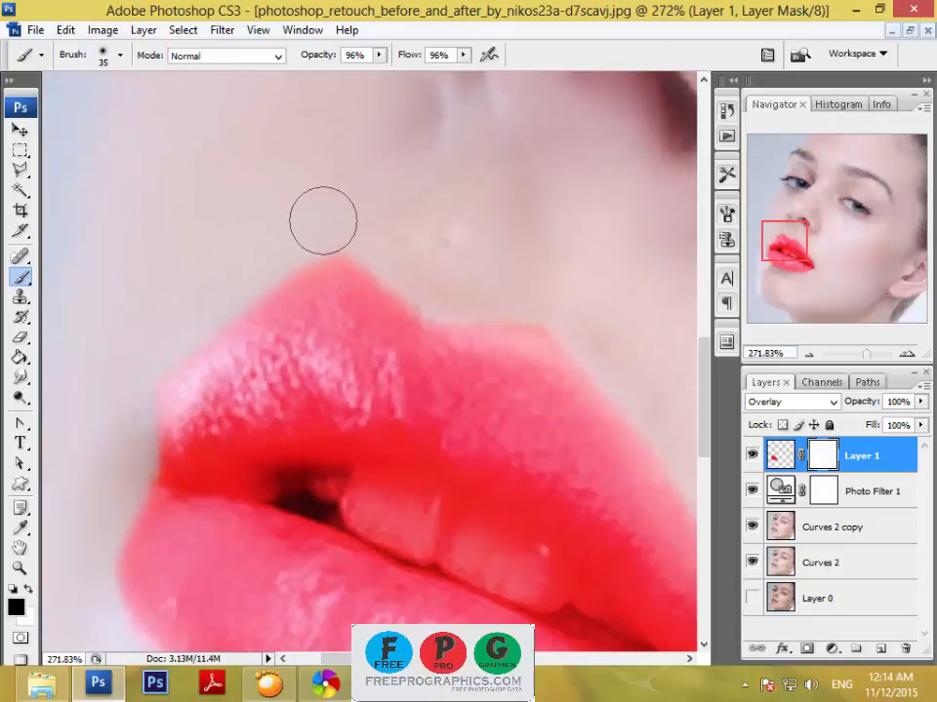
key("bracketleft")
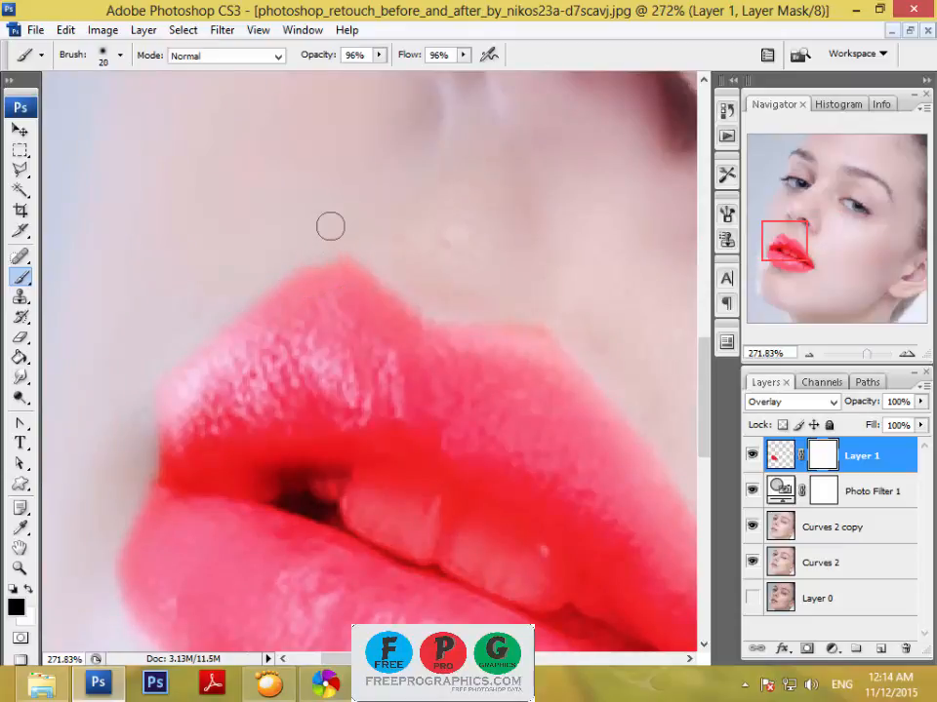
key("bracketright")
key("bracketright")
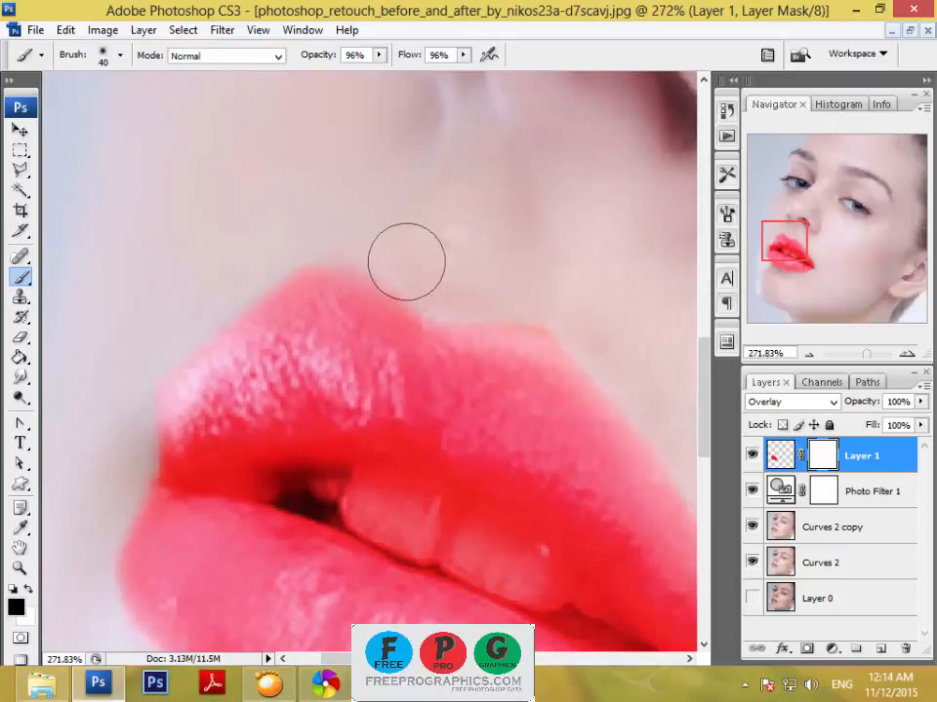
mouse_move(406, 261)
left_mouse_down()
mouse_move(343, 225)
mouse_move(255, 251)
mouse_move(184, 303)
mouse_move(137, 352)
mouse_move(175, 341)
mouse_move(190, 324)
mouse_move(162, 343)
mouse_move(146, 404)
mouse_move(150, 328)
mouse_move(142, 394)
left_mouse_up()
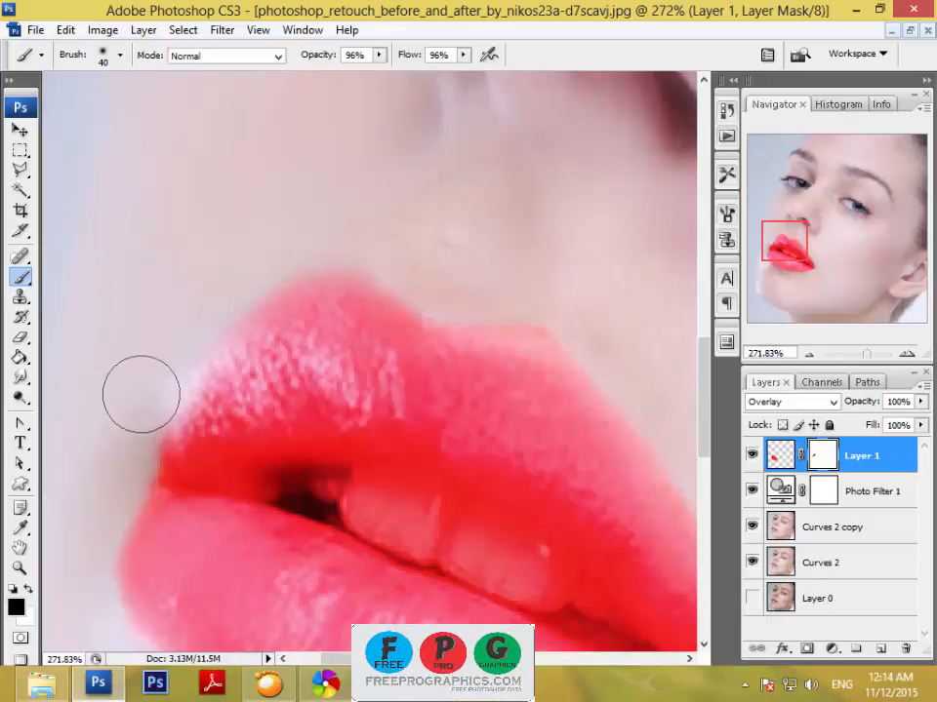
key("ctrl+z")
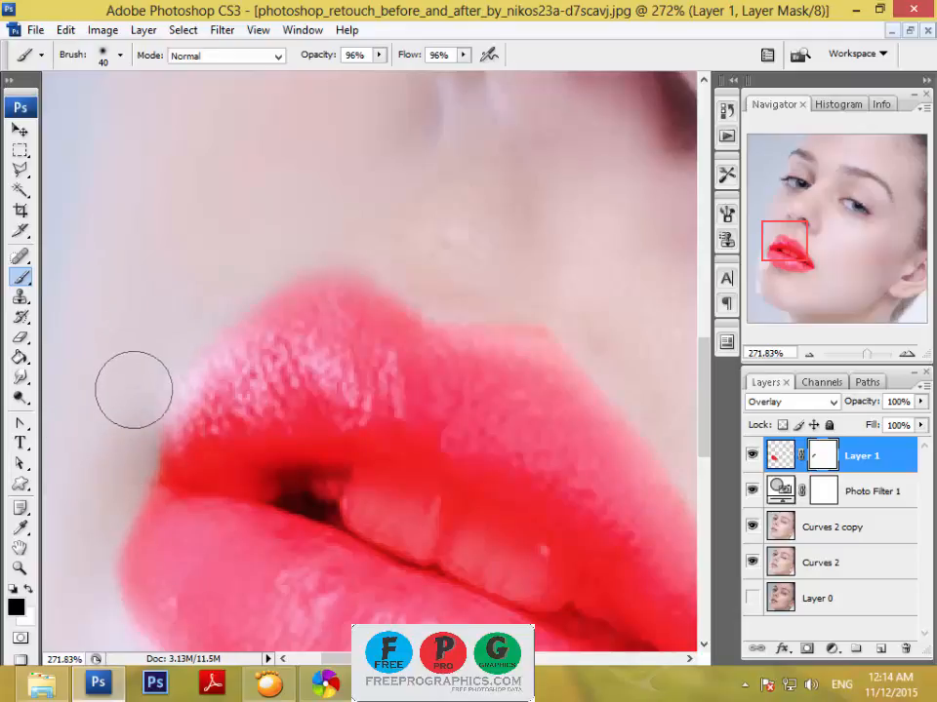
mouse_move(134, 390)
left_mouse_down()
mouse_move(77, 541)
mouse_move(86, 509)
mouse_move(84, 636)
mouse_move(135, 565)
left_mouse_up()
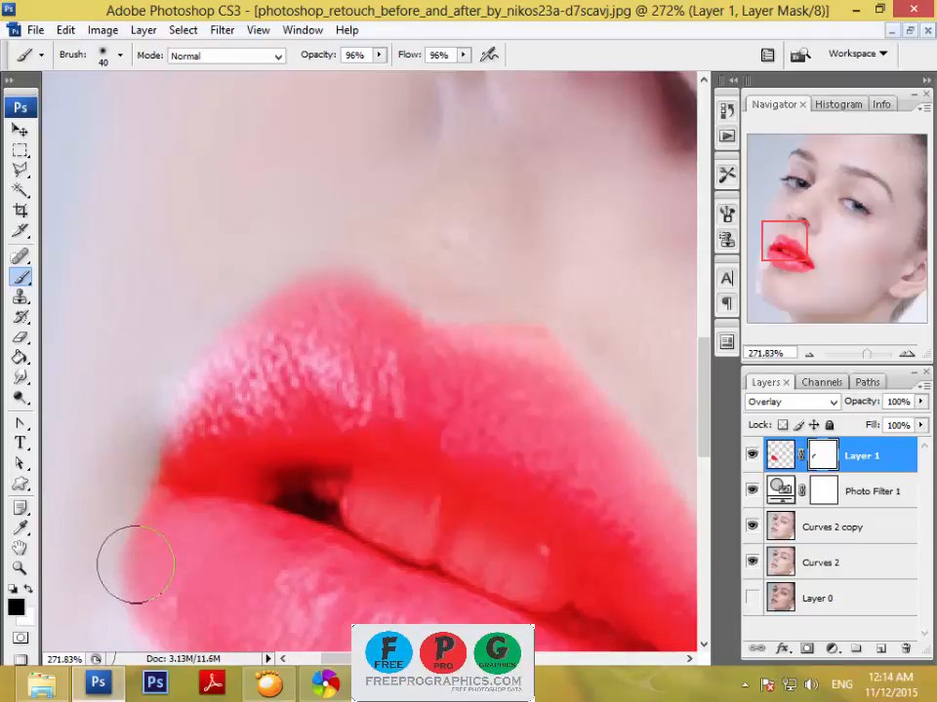
Paint black on Layer 1's mask along the lower lip's outer edge to soften and clean the red border.
scroll(189, 218, "down", 5)
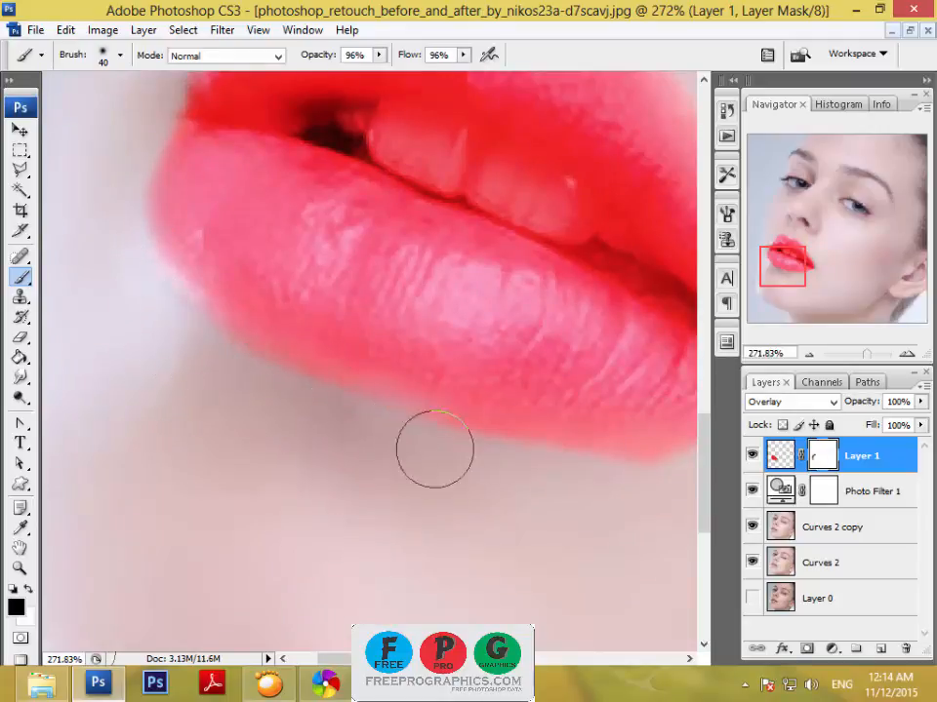
left_click_drag(434, 449, 588, 485)
left_click_drag(667, 464, 397, 350)
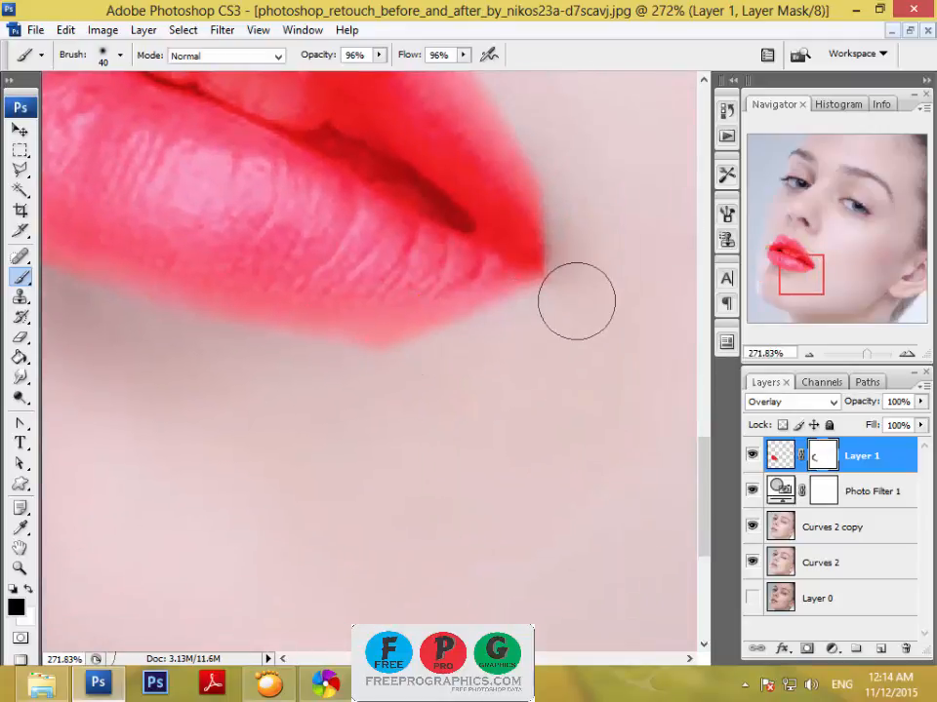
mouse_move(577, 301)
left_mouse_down()
mouse_move(479, 352)
mouse_move(367, 377)
left_mouse_up()
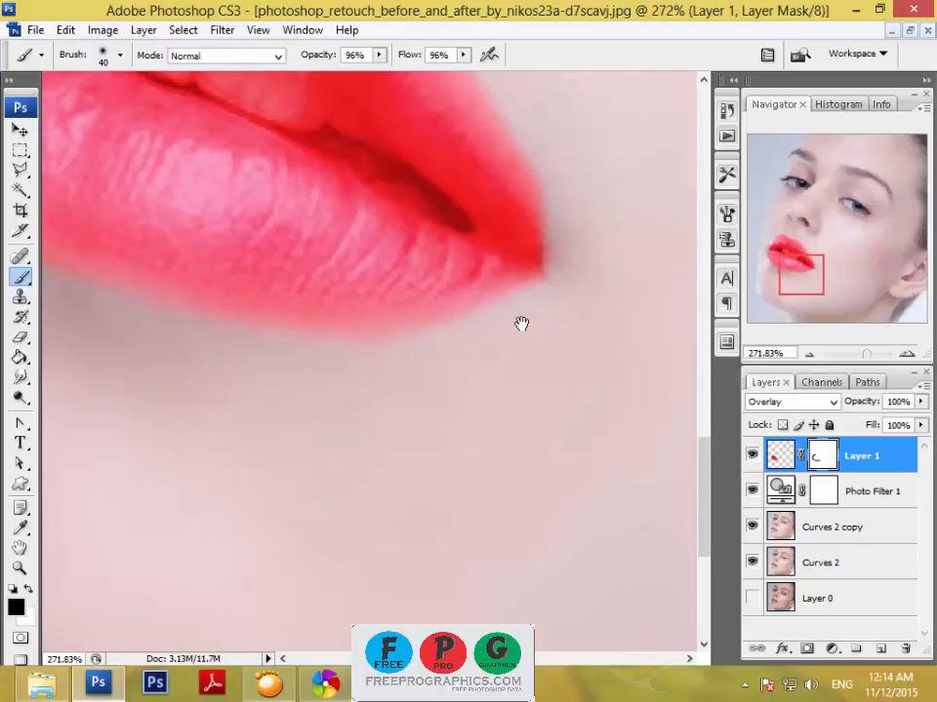
Mask out the red fringe around the right mouth corner and the upper lip's right-hand edge on Layer 1.
mouse_move(521, 323)
left_mouse_down()
mouse_move(506, 425)
mouse_move(542, 454)
left_mouse_up()
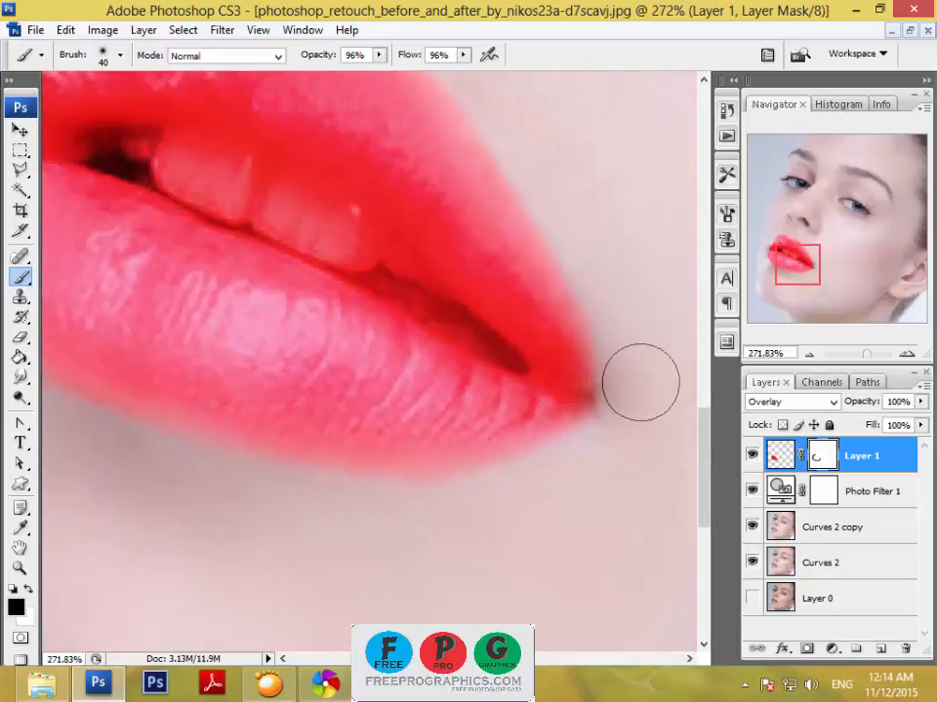
left_click_drag(521, 364, 594, 559)
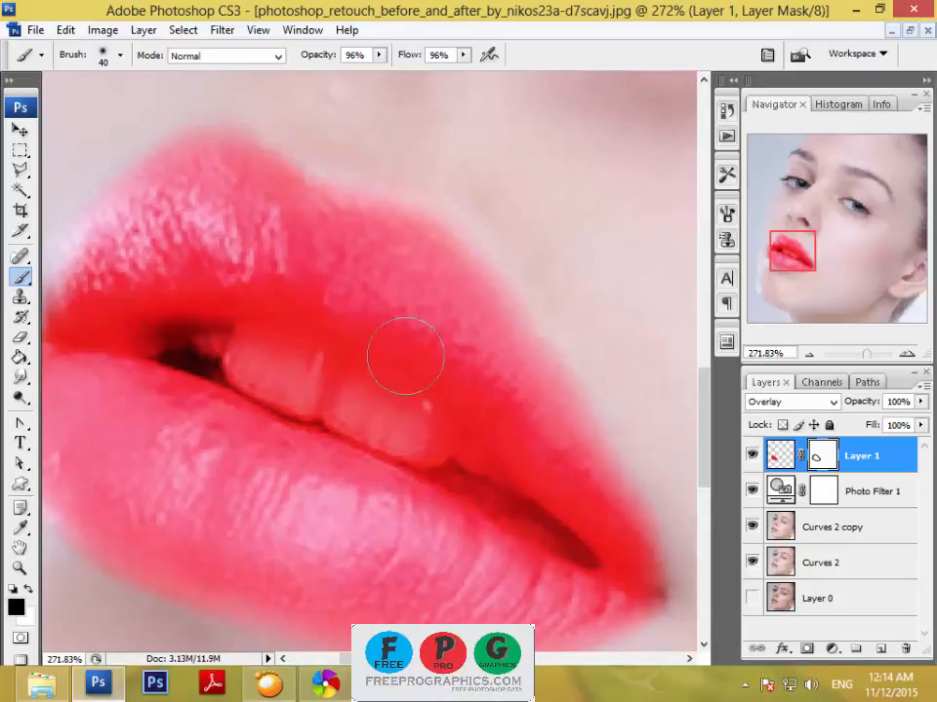
left_click_drag(276, 293, 493, 336)
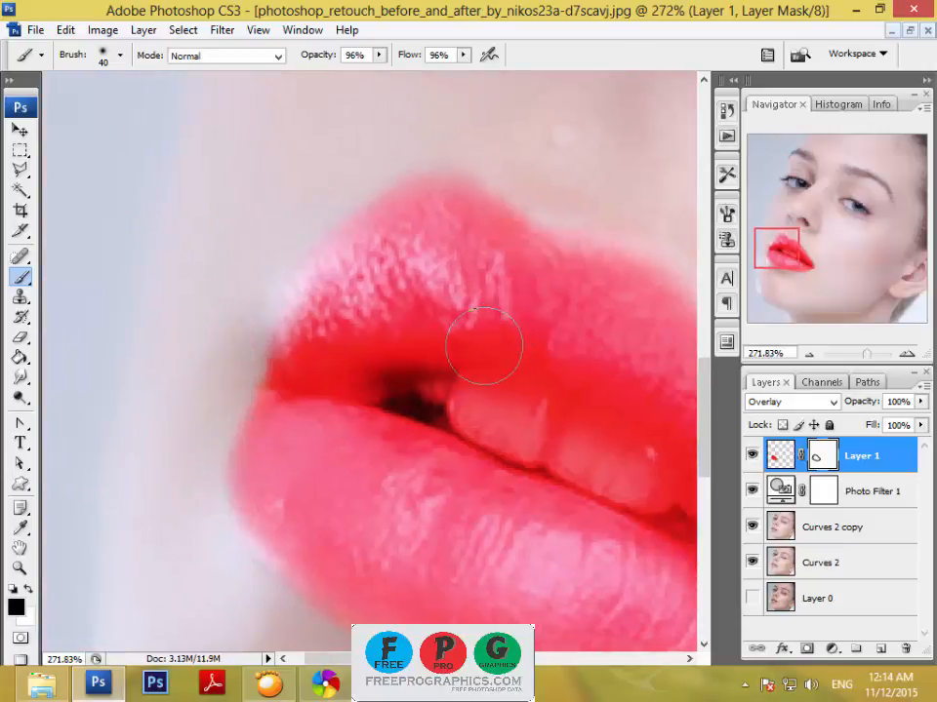
left_click_drag(426, 310, 172, 200)
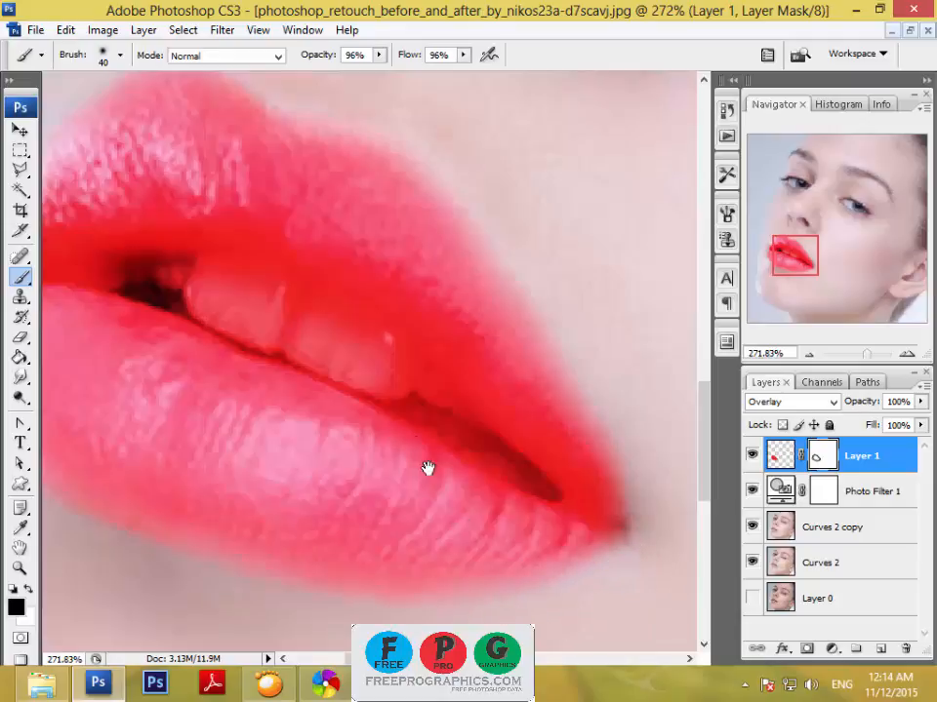
left_click_drag(426, 469, 566, 561)
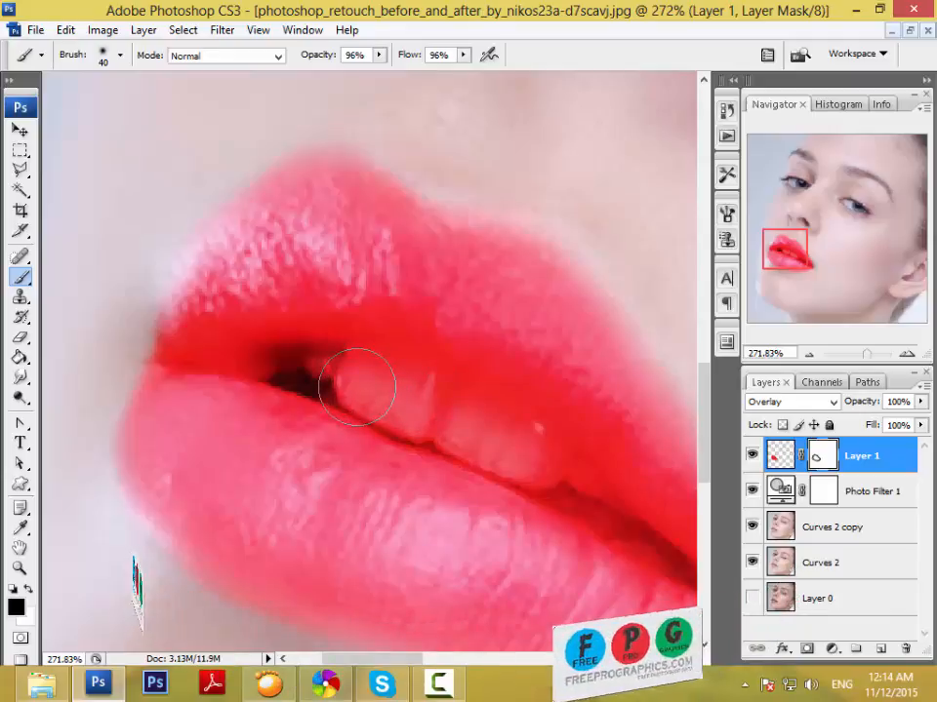
Reduce the brush to 25 px and mask the red off the large front tooth on Layer 1.
key("bracketleft")
key("bracketleft")
key("bracketright")
key("bracketright")
key("bracketright")
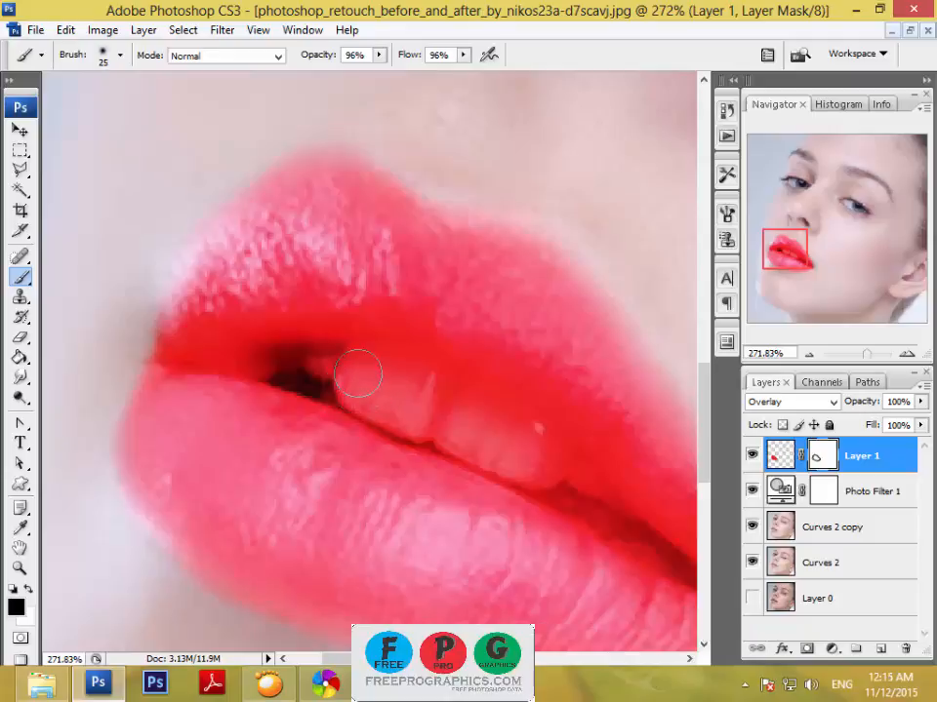
mouse_move(356, 375)
left_mouse_down()
mouse_move(393, 373)
mouse_move(411, 385)
left_mouse_up()
key("bracketleft")
key("bracketleft")
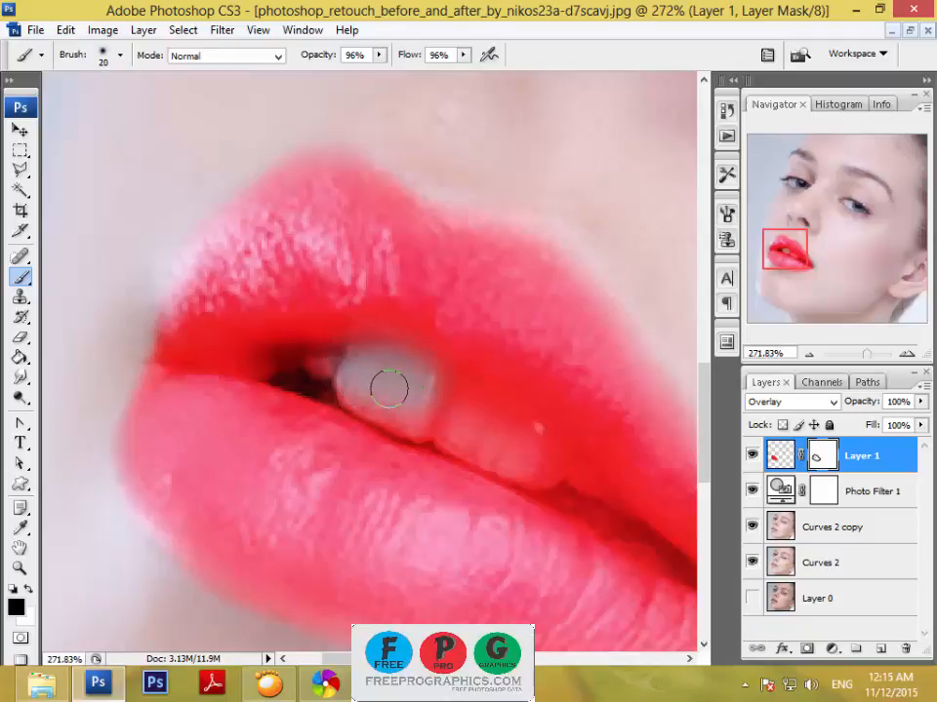
Mask the red off the remaining teeth and the dark mouth opening with a 15 px brush, leaving no selection active.
mouse_move(345, 377)
left_mouse_down()
mouse_move(452, 443)
mouse_move(422, 384)
mouse_move(427, 376)
mouse_move(461, 388)
mouse_move(546, 438)
mouse_move(595, 502)
mouse_move(549, 470)
mouse_move(411, 410)
mouse_move(442, 409)
mouse_move(509, 456)
left_mouse_up()
mouse_move(427, 402)
left_mouse_down()
mouse_move(456, 399)
mouse_move(490, 421)
left_mouse_up()
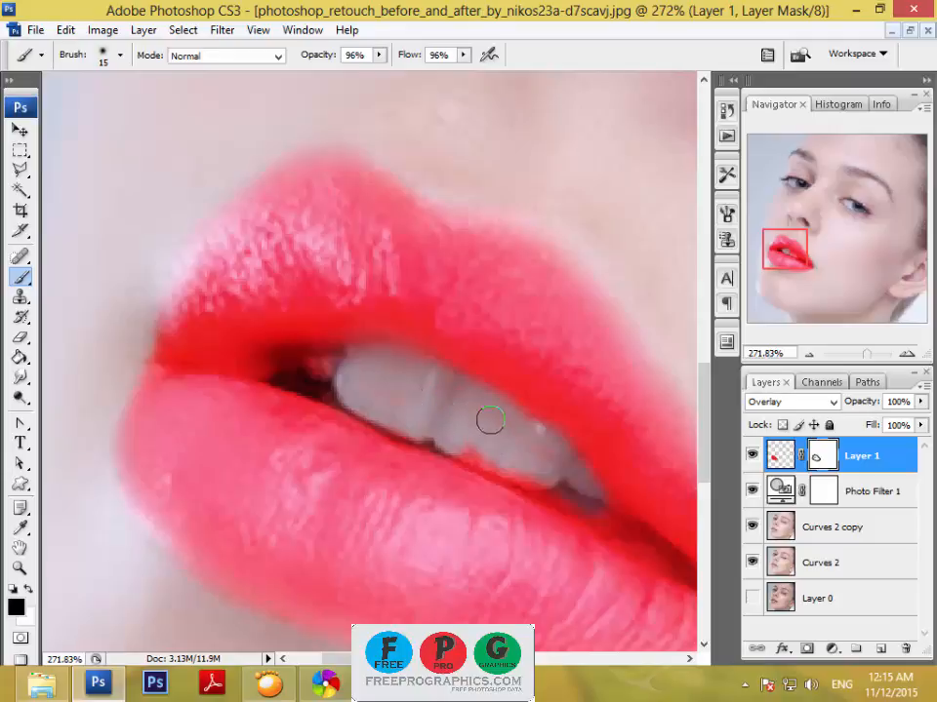
mouse_move(557, 470)
left_mouse_down()
mouse_move(537, 476)
mouse_move(468, 459)
left_mouse_up()
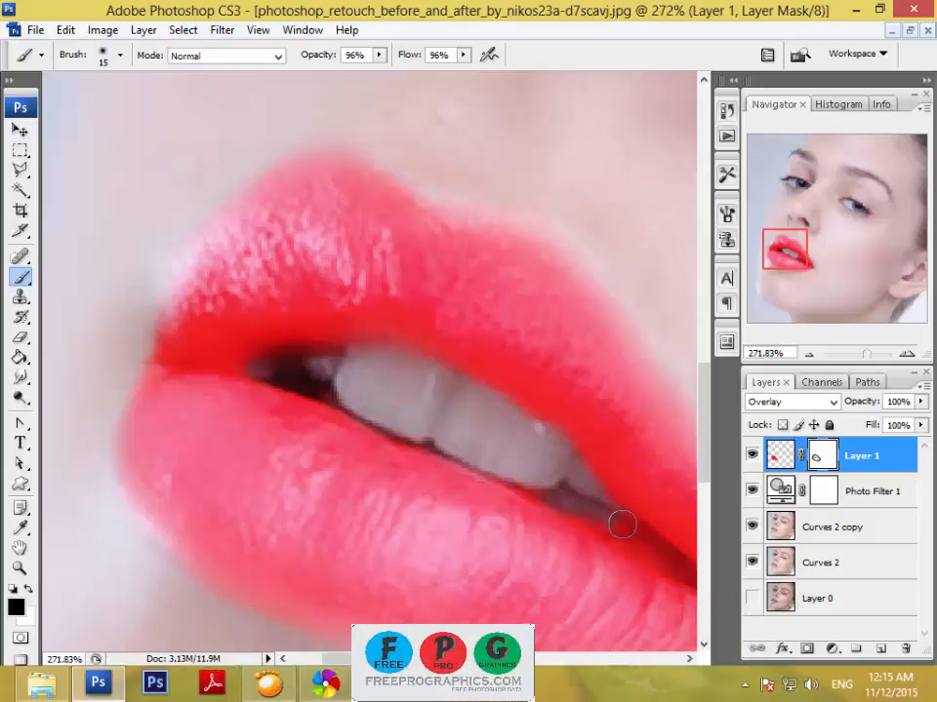
left_click_drag(632, 531, 618, 531)
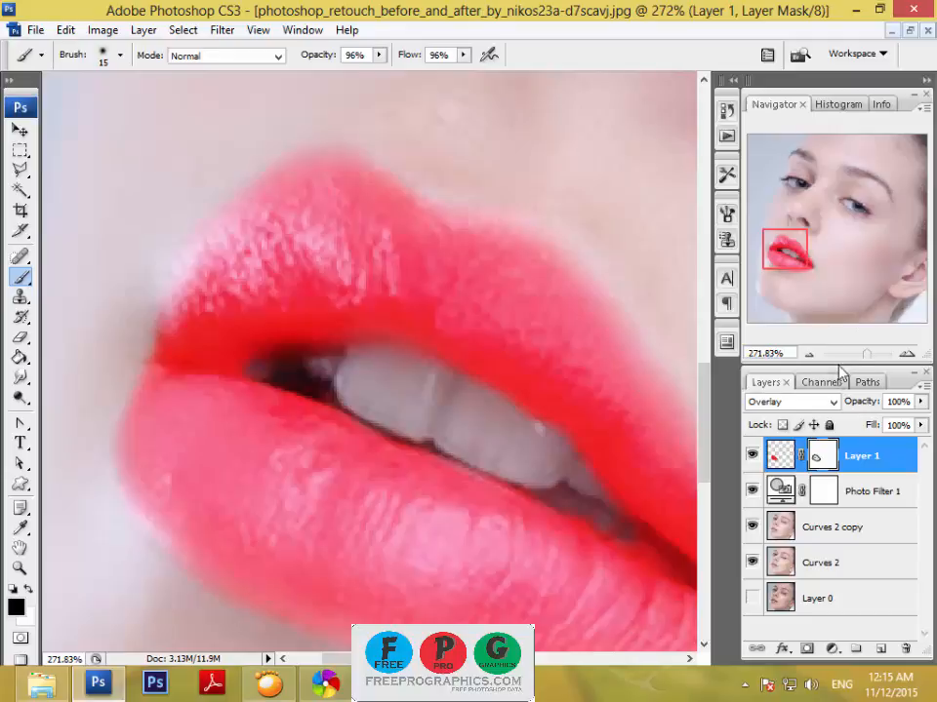
left_click(817, 462, "ctrl")
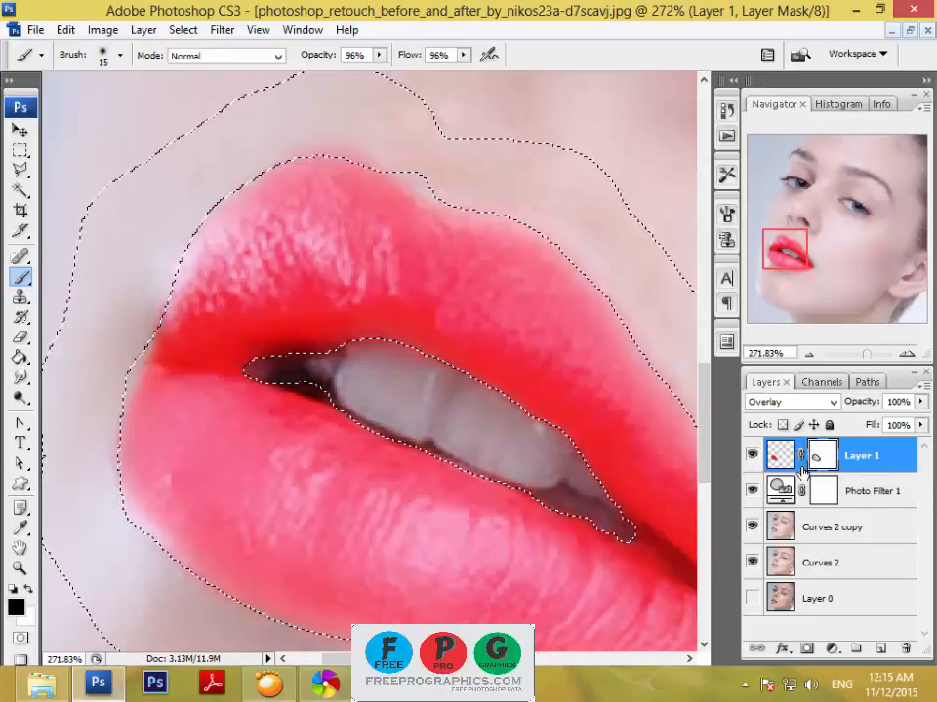
key("ctrl+d")
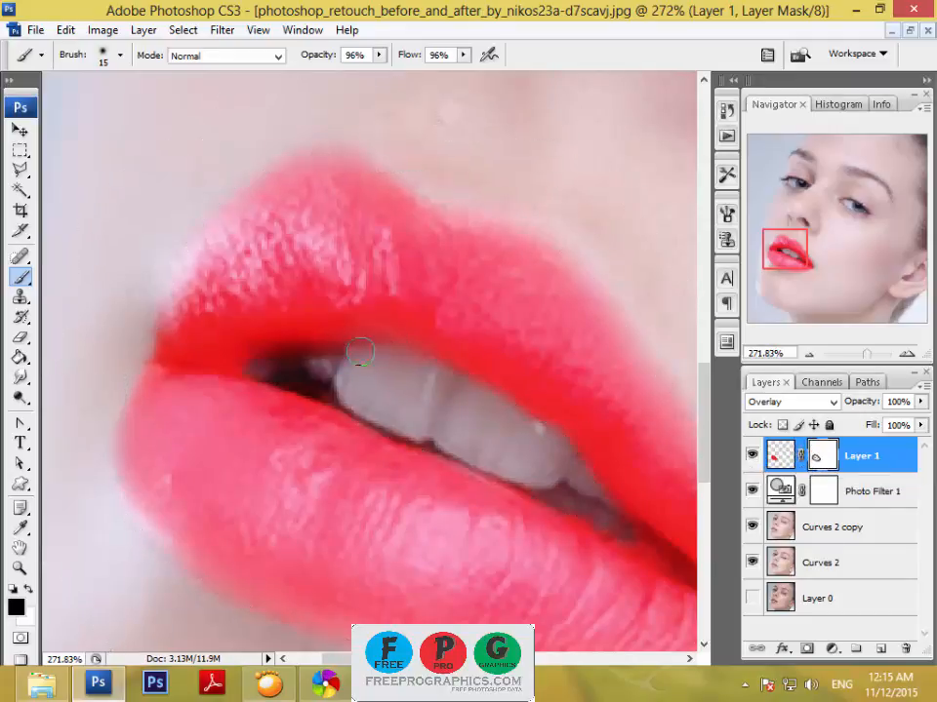
Add a new layer and outline the teeth and mouth opening with the Polygonal Lasso at 2 px feather.
left_click(20, 172)
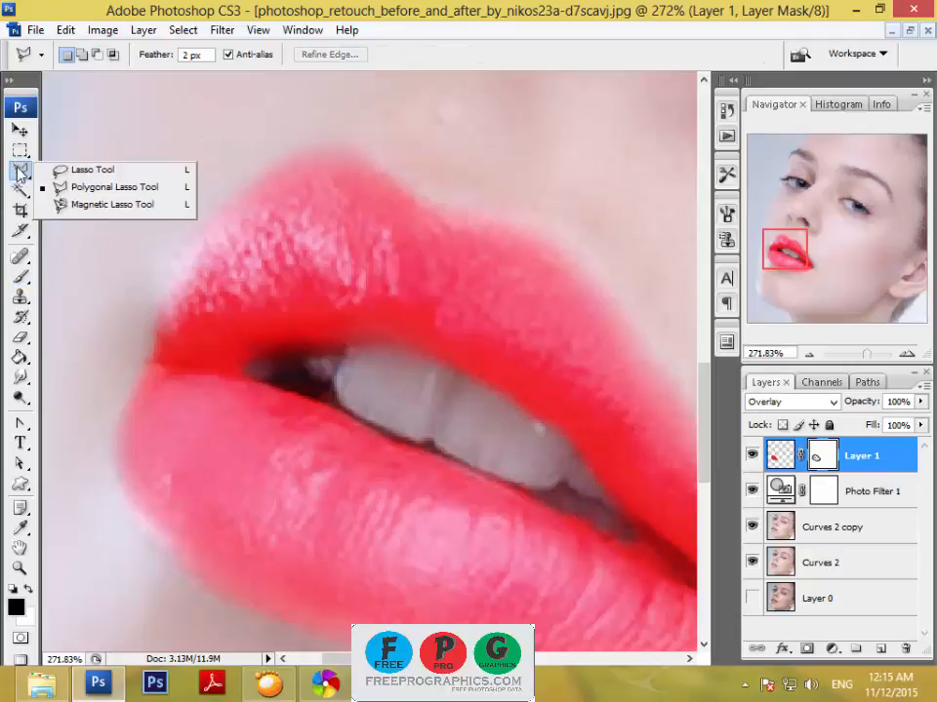
left_click(881, 648)
left_click(881, 649)
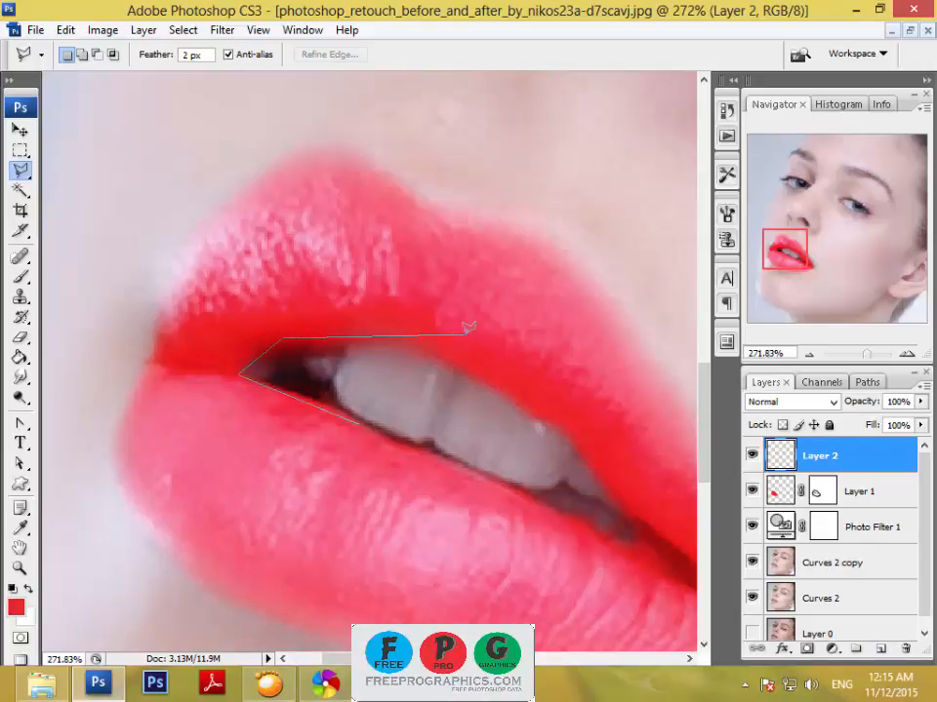
left_click(597, 435)
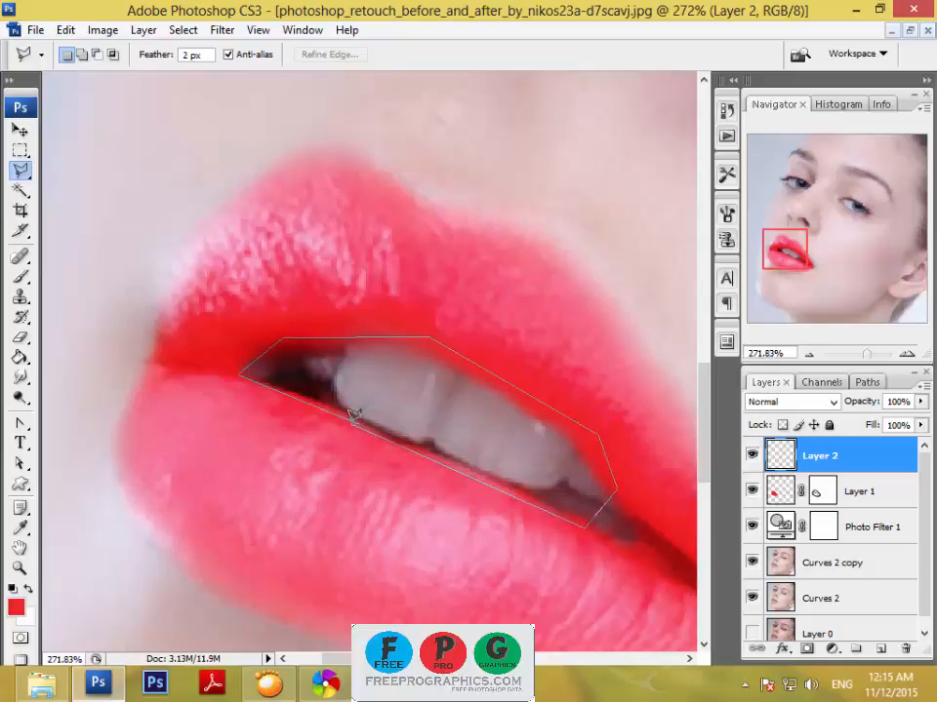
double_click(353, 414)
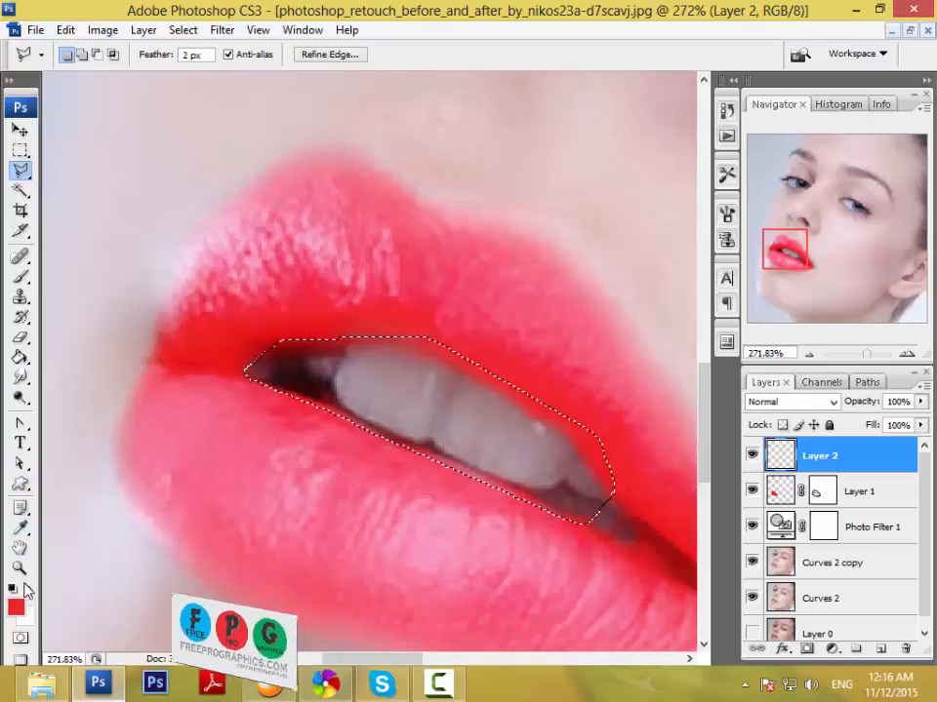
Brighten the selected teeth with a Curves adjustment layer, raising the RGB curve at input 108 to output 160.
left_click(831, 651)
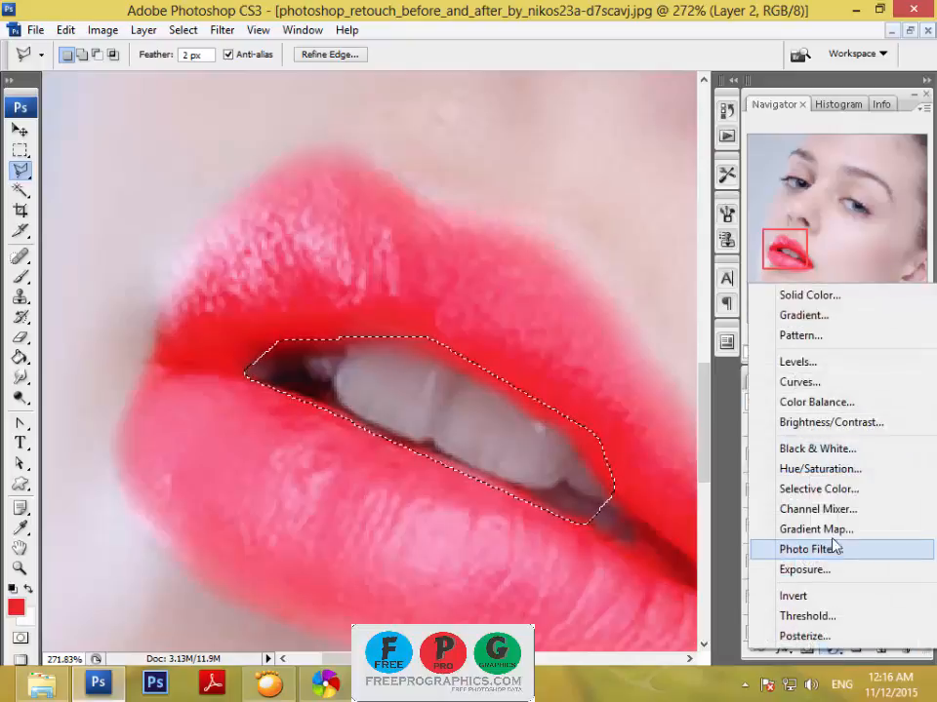
left_click(804, 383)
left_click_drag(752, 401, 738, 395)
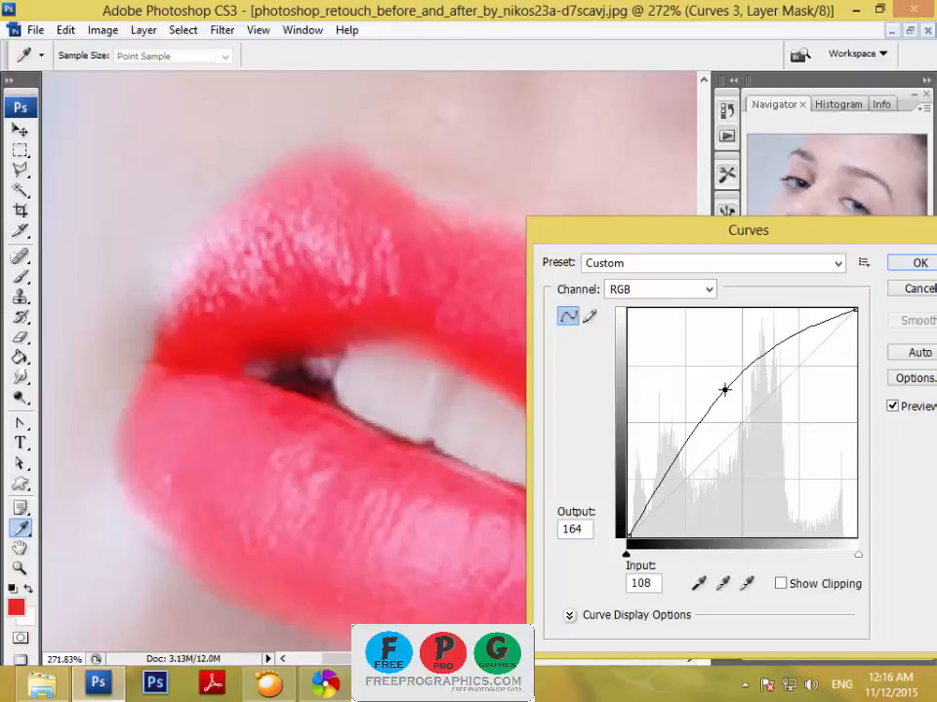
left_click_drag(724, 389, 724, 393)
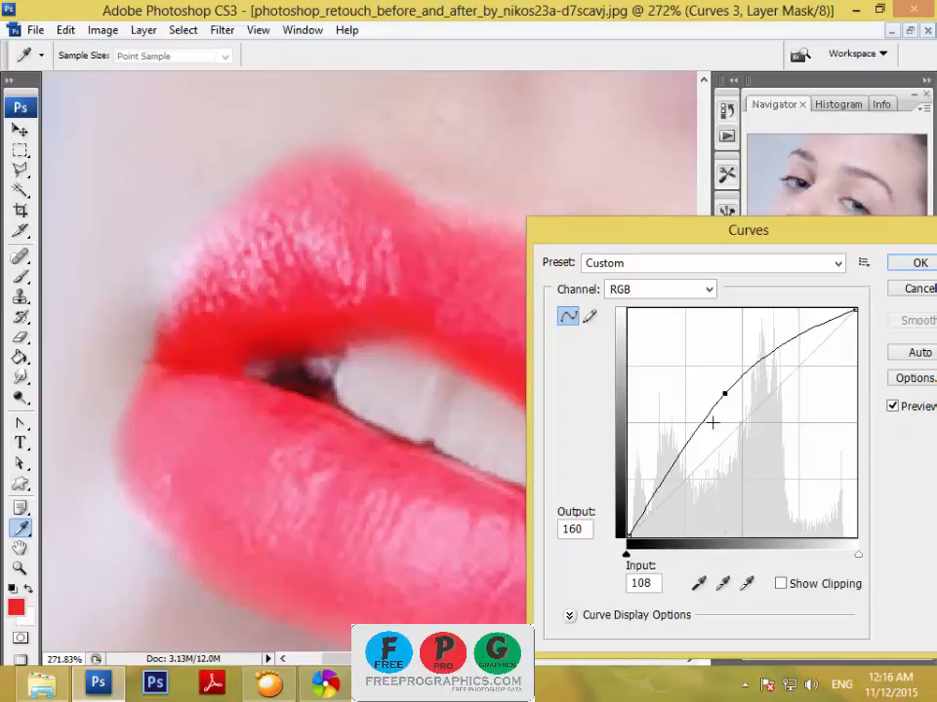
left_click(916, 263)
key("l")
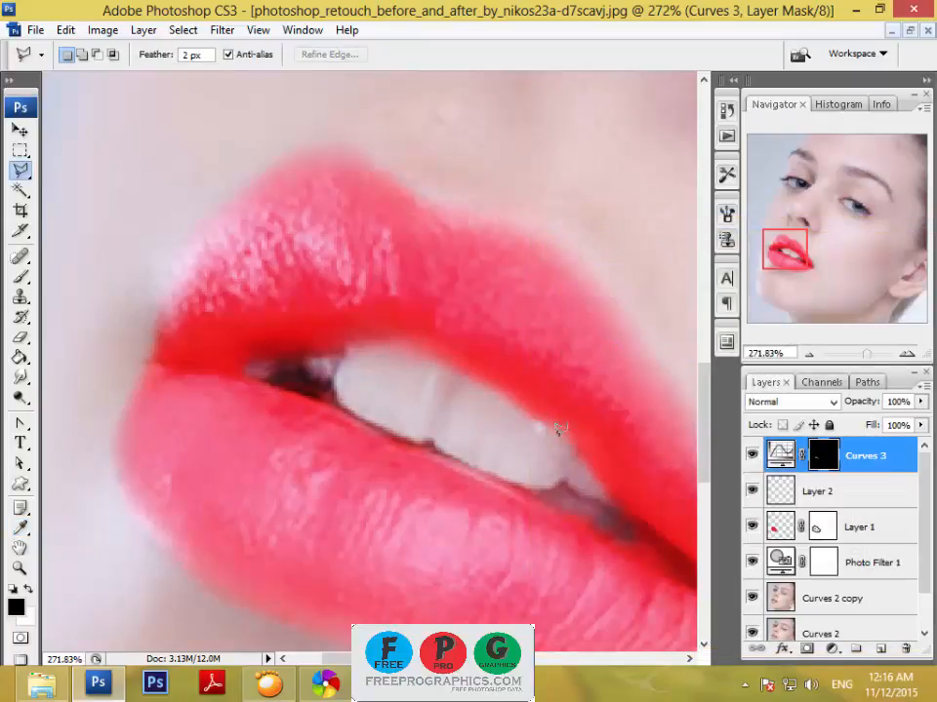
left_click(854, 355)
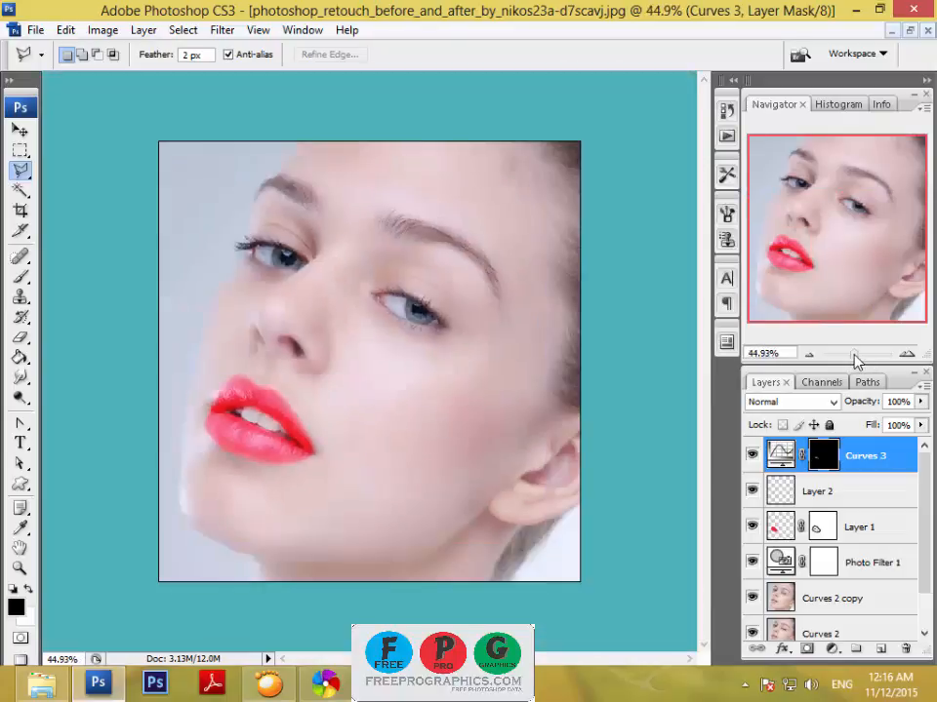
left_click_drag(855, 355, 862, 355)
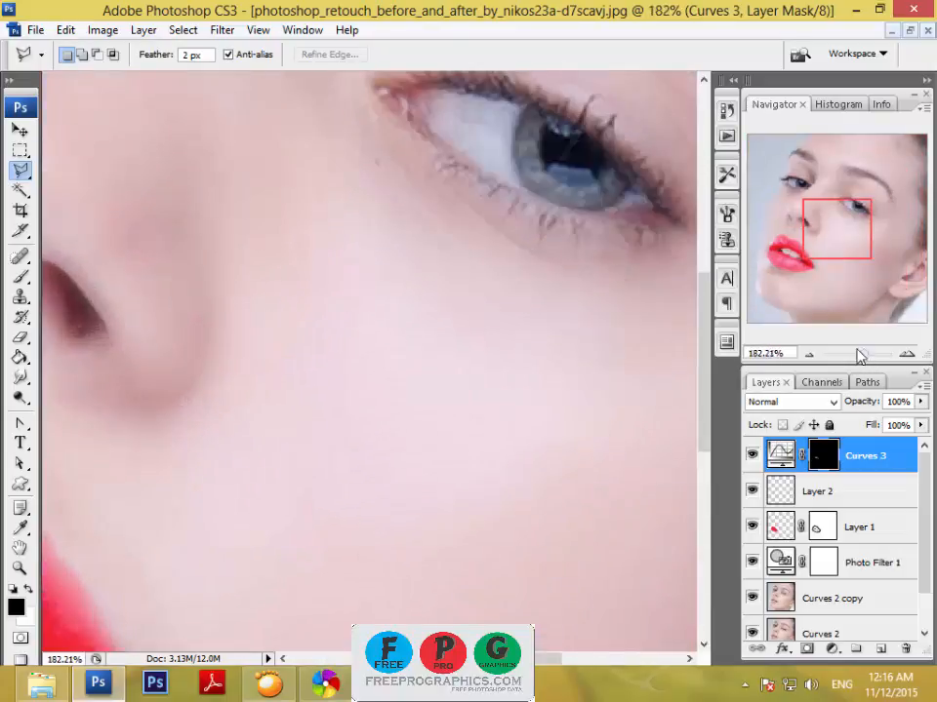
Paint black on the Curves 3 mask over the lips around the teeth with a 40 px brush to confine the brightening.
left_click_drag(826, 232, 785, 256)
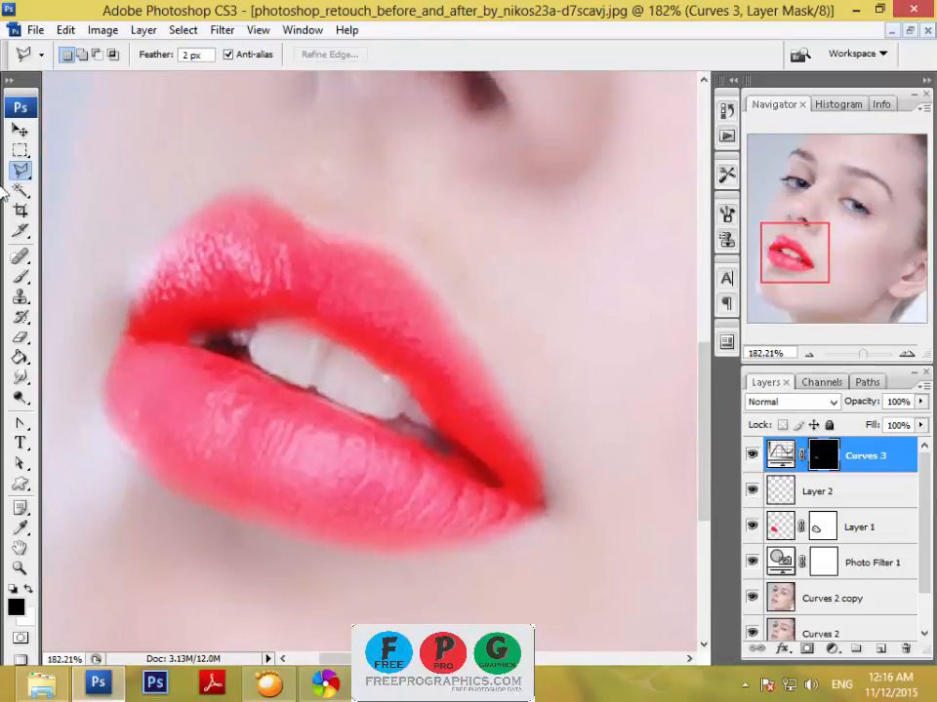
left_click(20, 130)
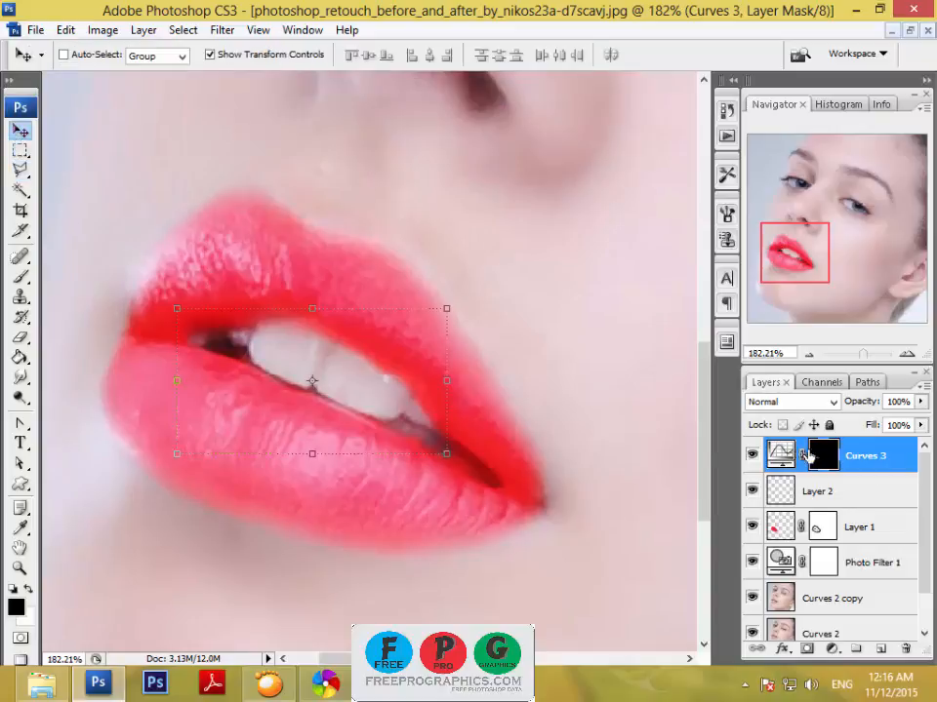
left_click(21, 276)
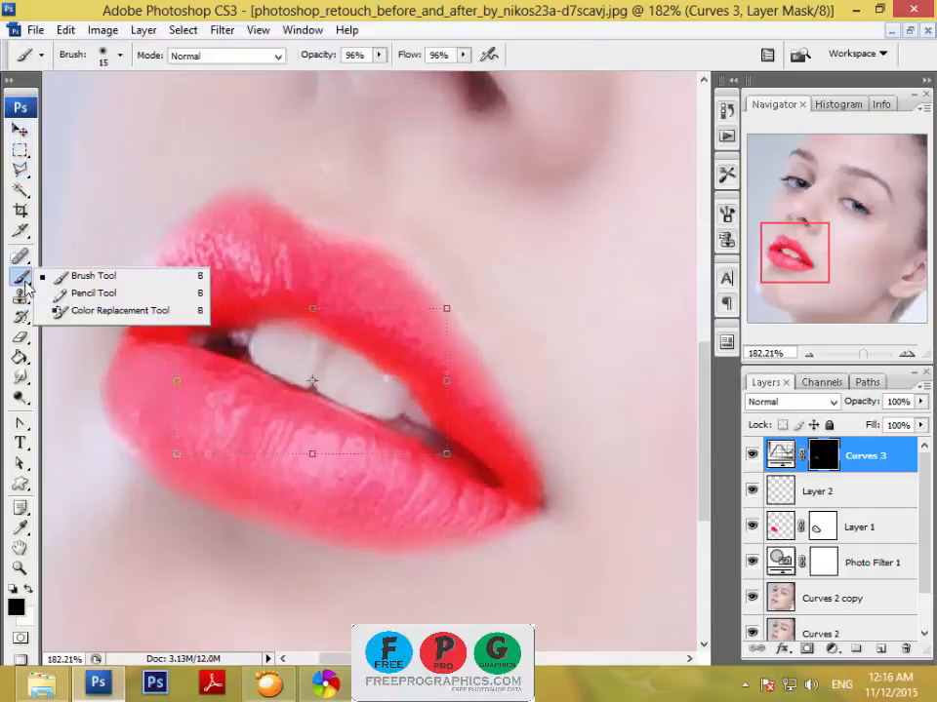
left_click(77, 280)
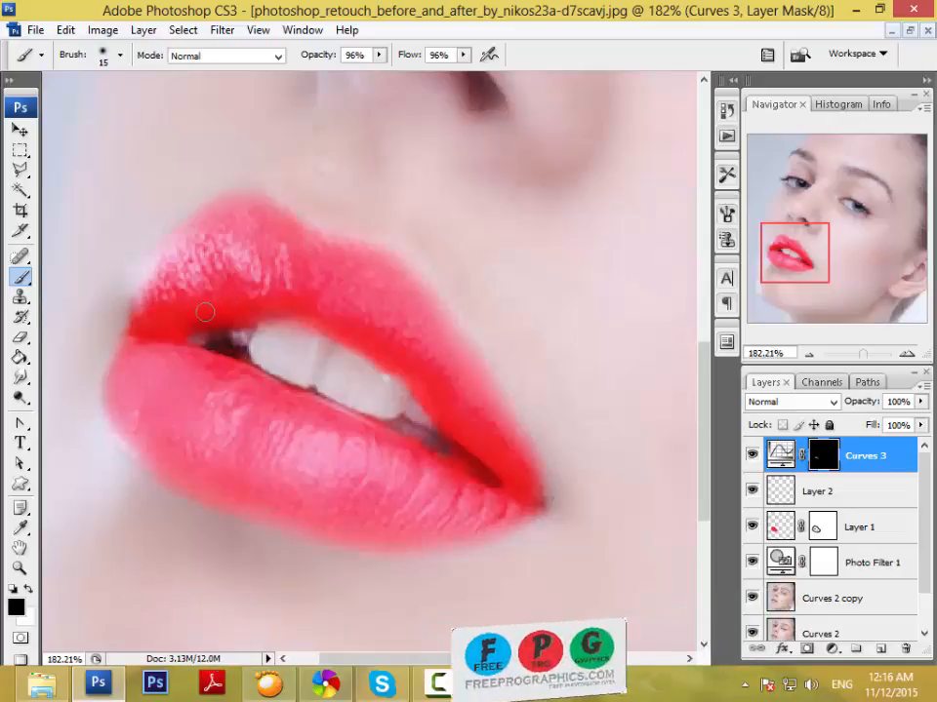
key("bracketright")
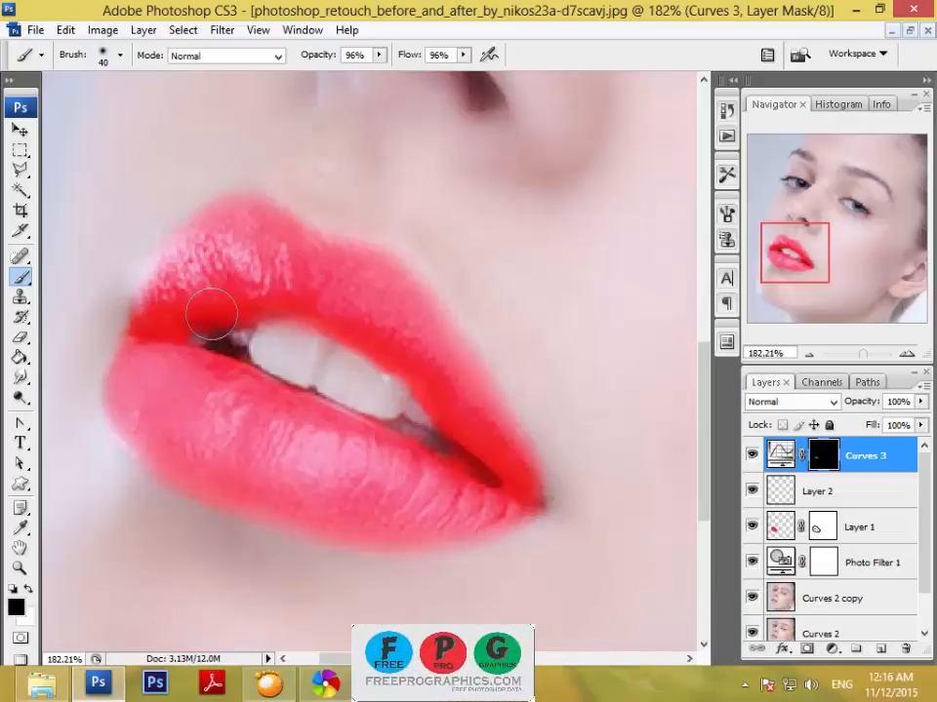
mouse_move(217, 293)
left_mouse_down()
mouse_move(324, 299)
mouse_move(397, 328)
mouse_move(339, 311)
mouse_move(437, 374)
mouse_move(463, 442)
mouse_move(331, 439)
mouse_move(209, 382)
mouse_move(138, 239)
left_mouse_up()
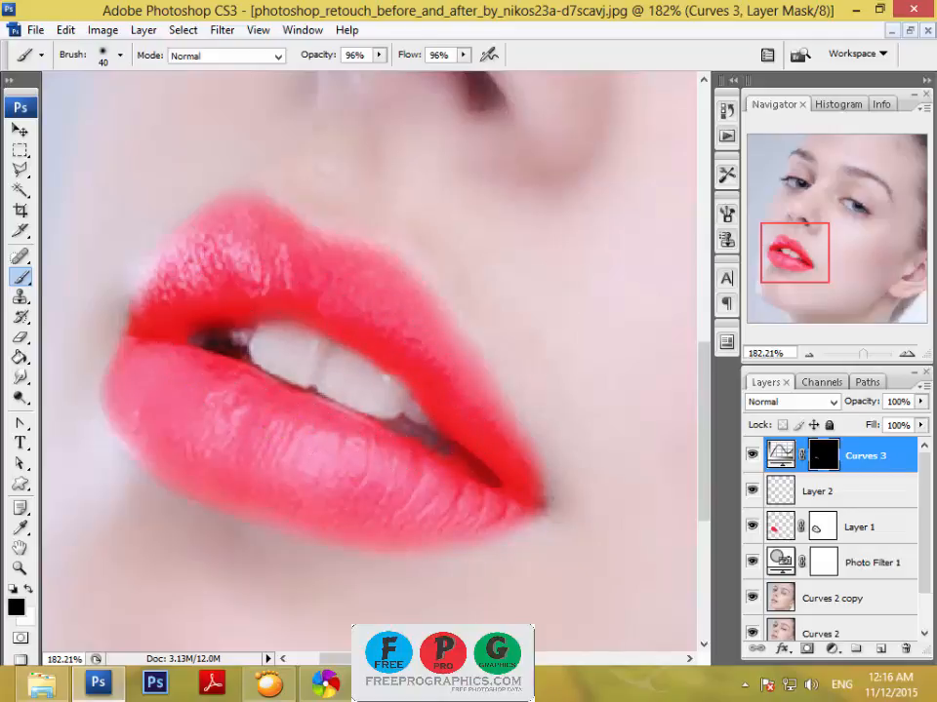
Reduce the fill of the red lip layer, Layer 1, to 91%.
left_click_drag(862, 355, 854, 355)
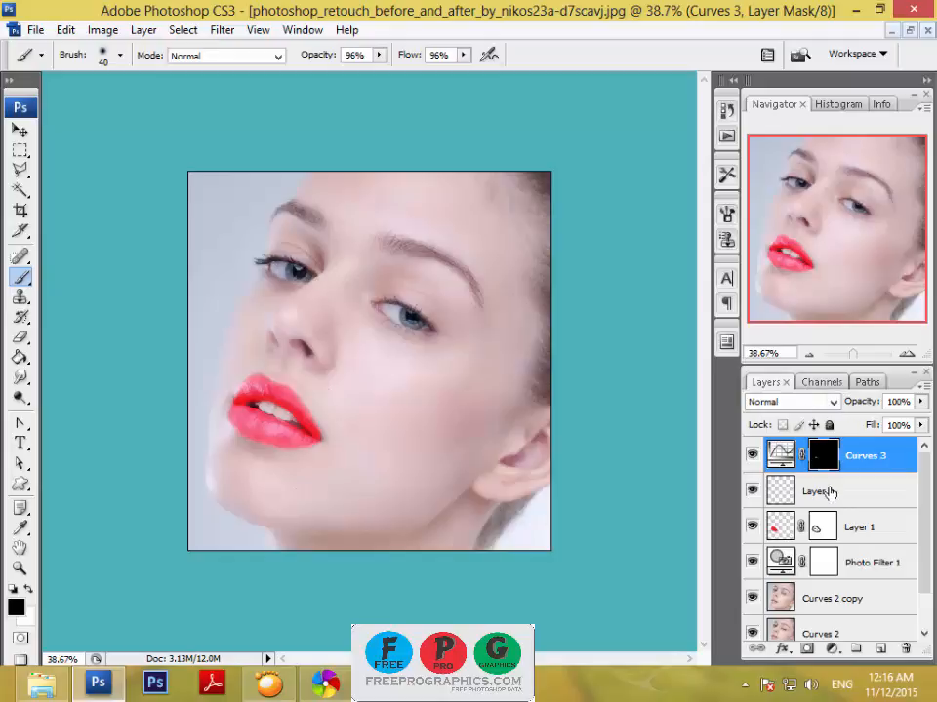
left_click(830, 493)
left_click(830, 517)
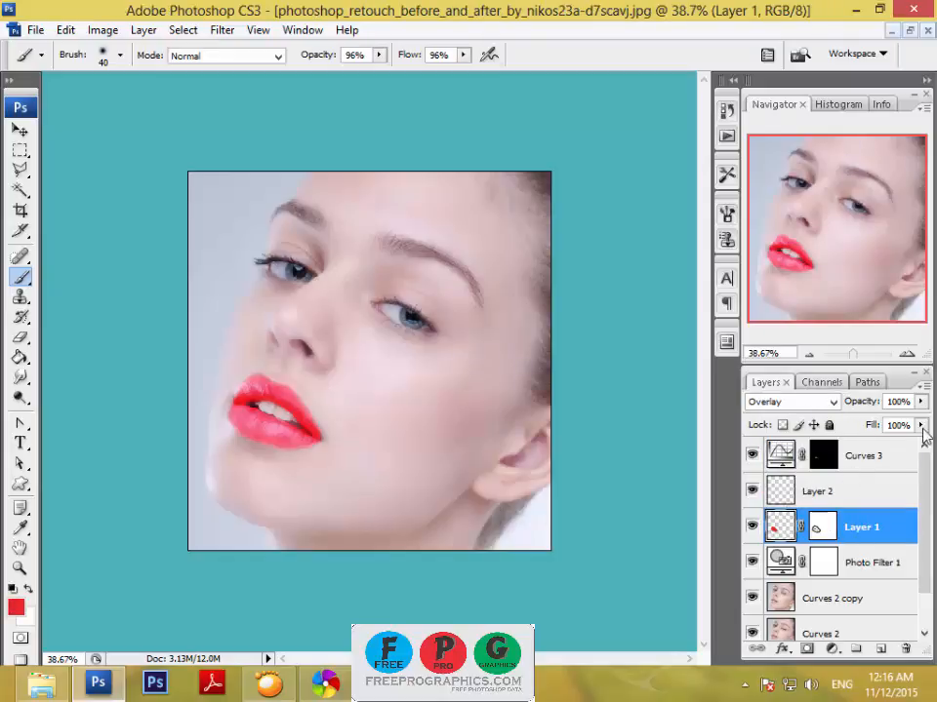
left_click_drag(869, 431, 862, 434)
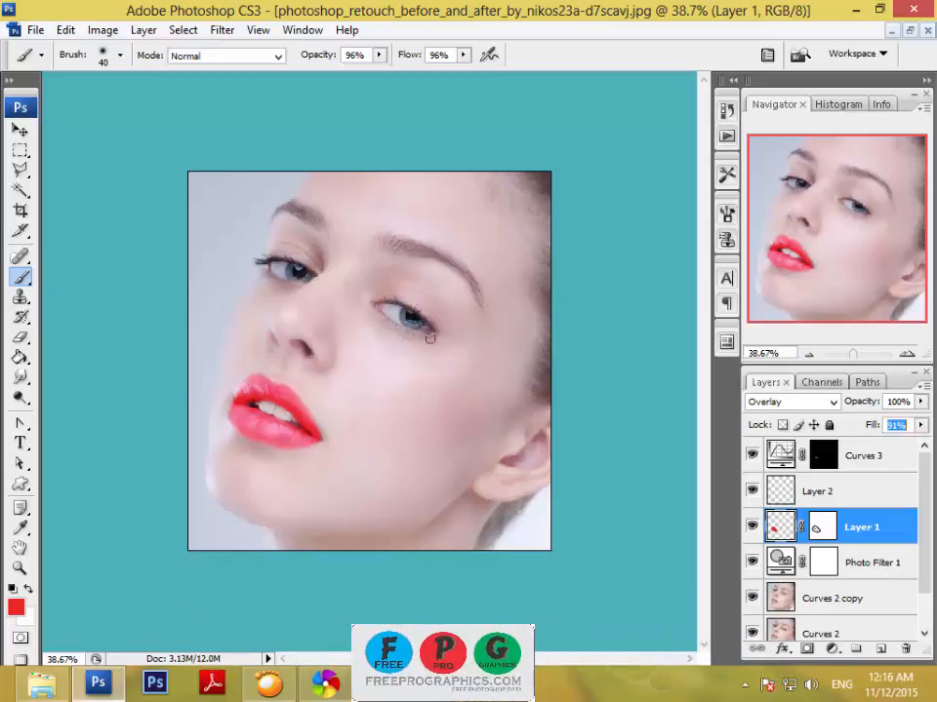
Select Layer 2 and set the Brush to 100% opacity and 100% flow, keeping the red foreground color.
left_click_drag(851, 356, 860, 355)
left_click_drag(836, 237, 854, 208)
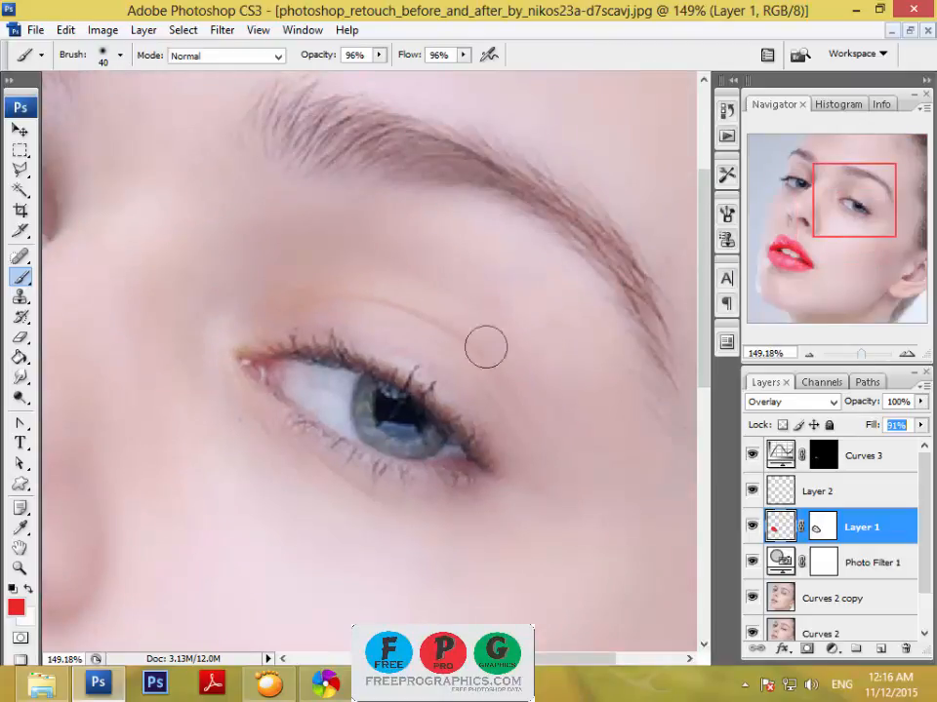
left_click(17, 609)
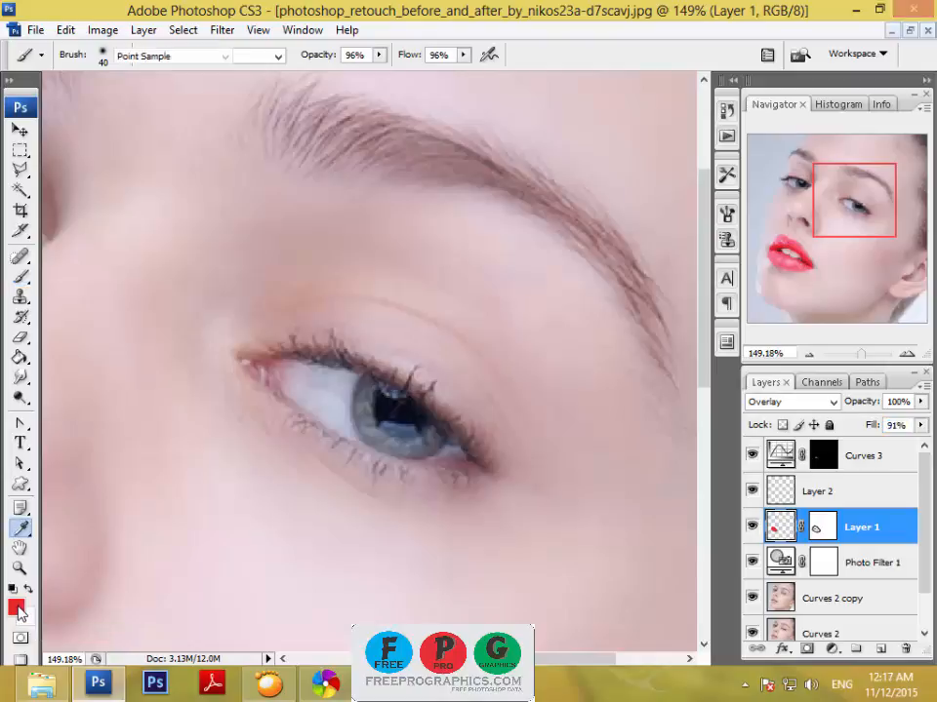
left_click(878, 307)
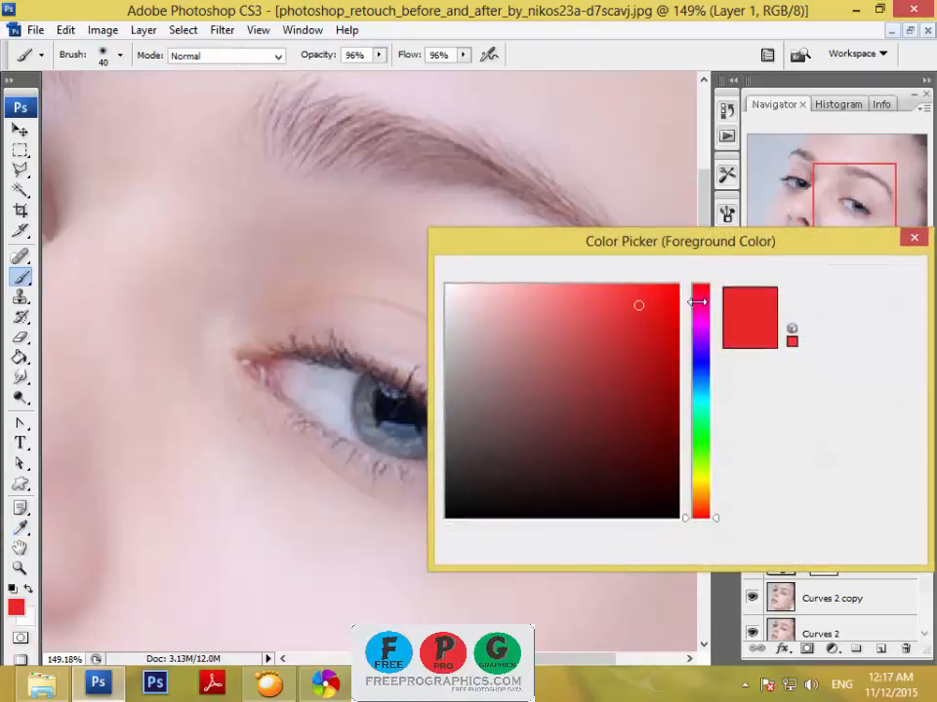
left_click_drag(24, 283, 82, 274)
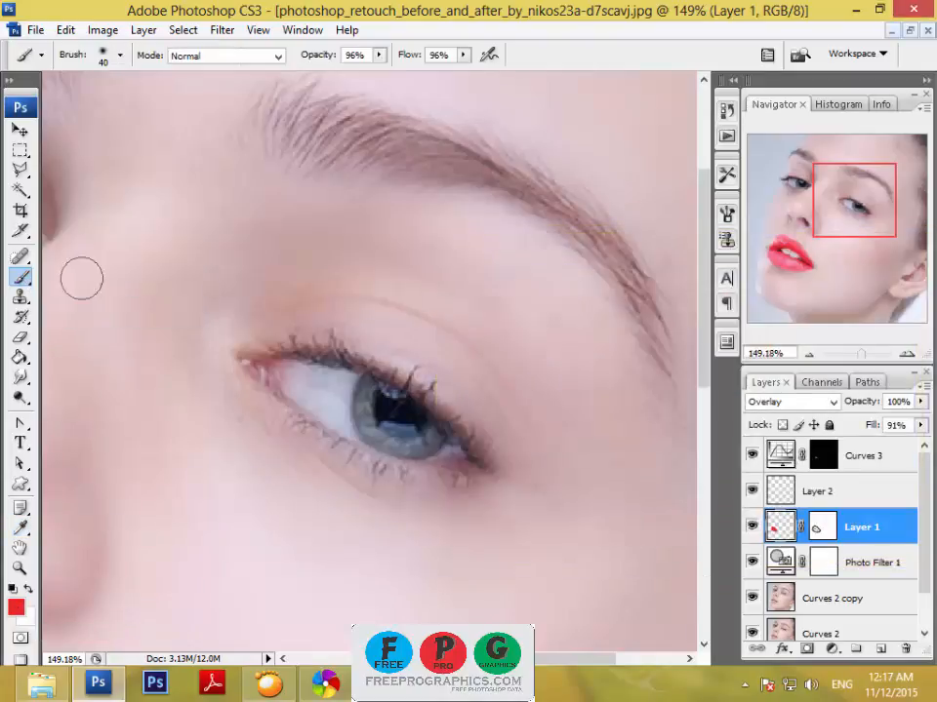
left_click(820, 491)
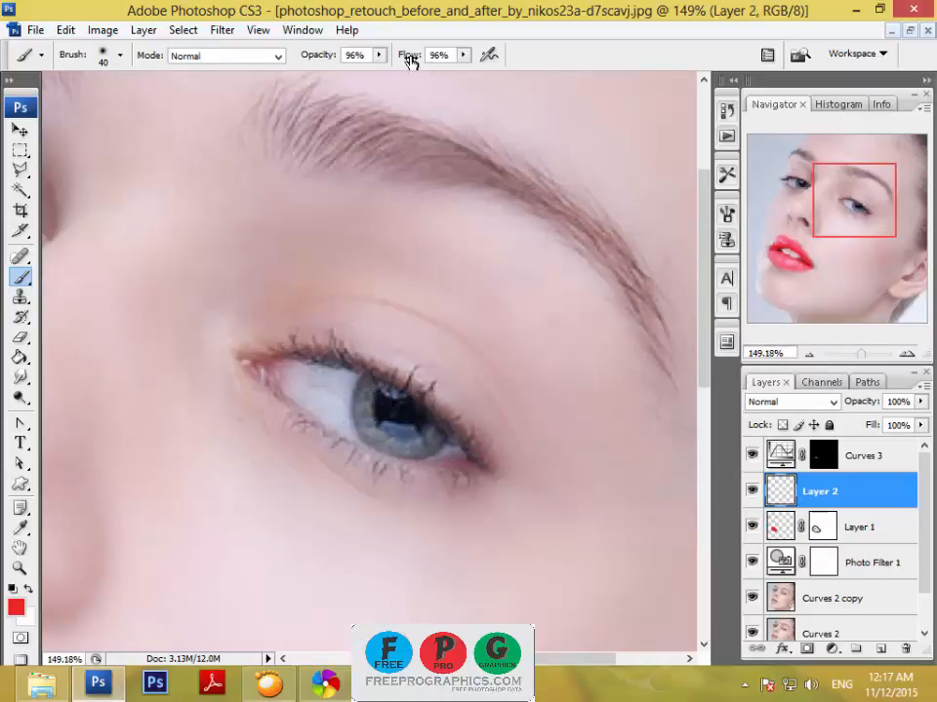
left_click_drag(410, 61, 457, 61)
left_click_drag(322, 61, 368, 59)
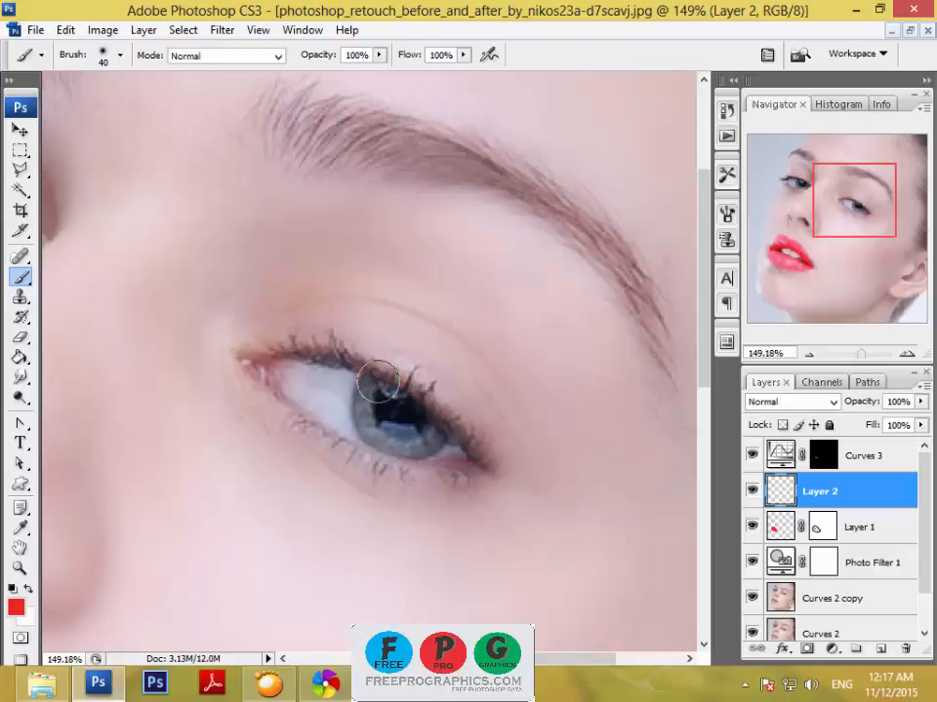
Paint the iris and pupil of the eye nearer the ear solid red on Layer 2 with a 20 px brush.
key("bracketleft")
left_click_drag(863, 362, 868, 360)
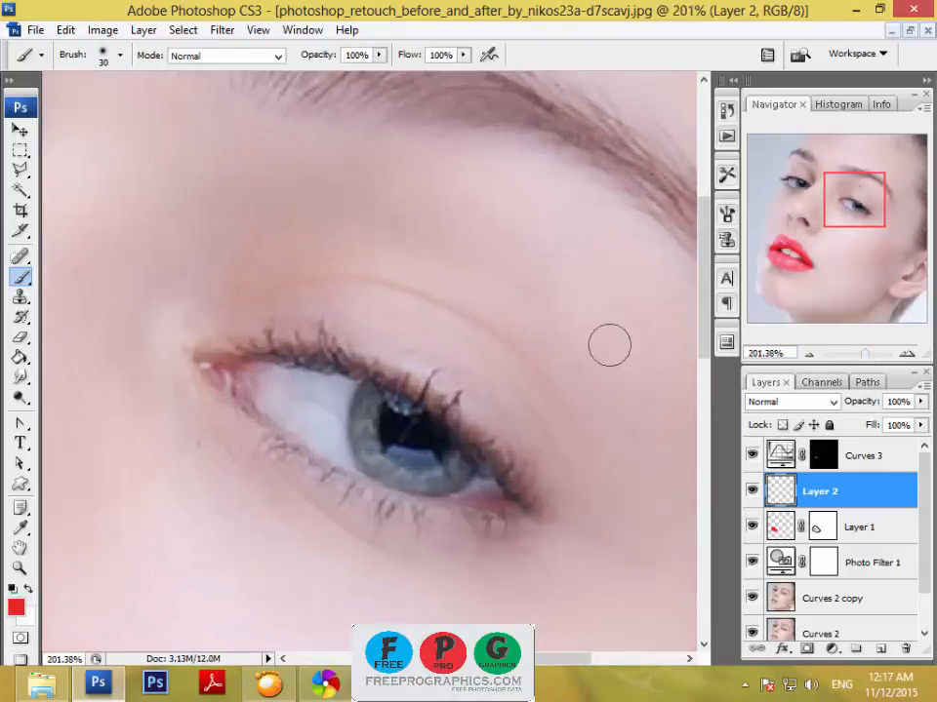
key("bracketleft")
key("bracketleft")
key("bracketleft")
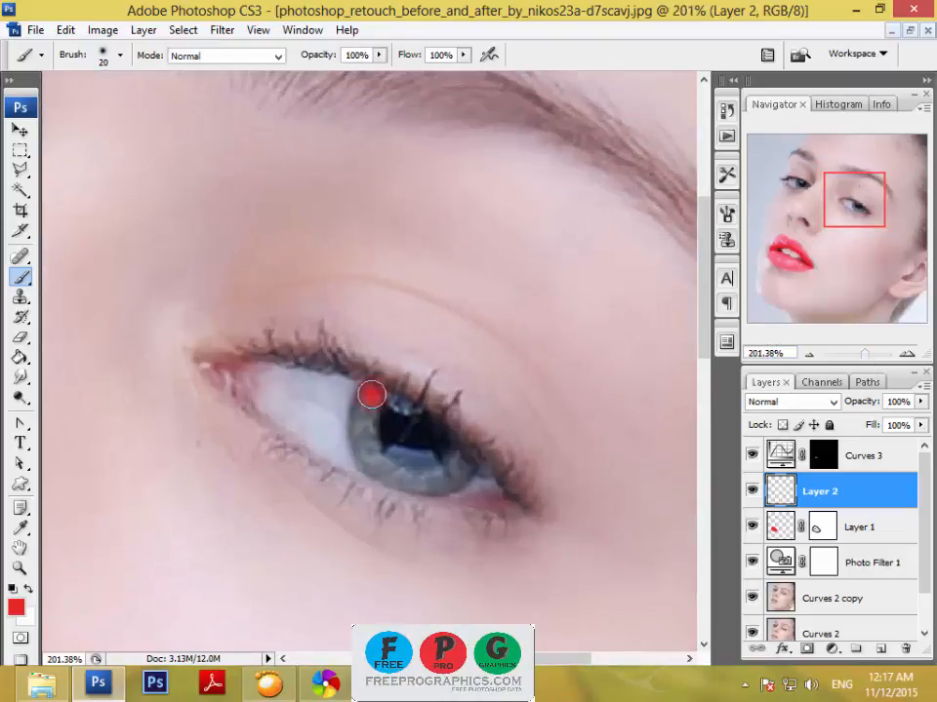
mouse_move(372, 394)
left_mouse_down()
mouse_move(373, 458)
mouse_move(388, 471)
mouse_move(433, 483)
mouse_move(460, 471)
mouse_move(447, 435)
mouse_move(401, 415)
mouse_move(386, 396)
mouse_move(386, 446)
mouse_move(438, 449)
mouse_move(381, 430)
left_mouse_up()
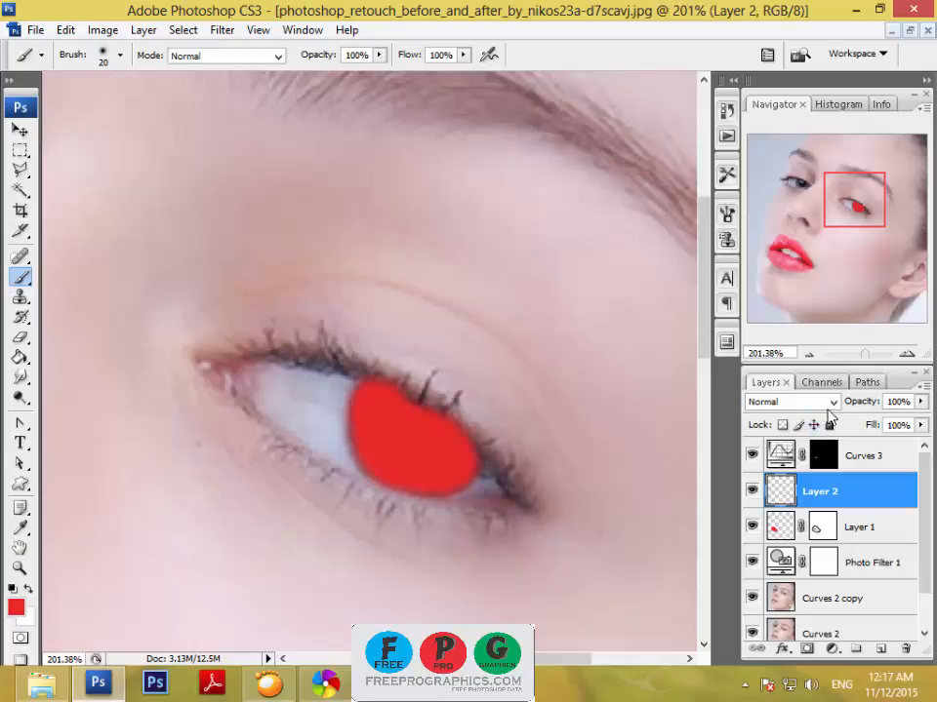
Set Layer 2 to Overlay and mask the stray red off the lashes and iris edges with black on a new layer mask.
left_click(754, 403)
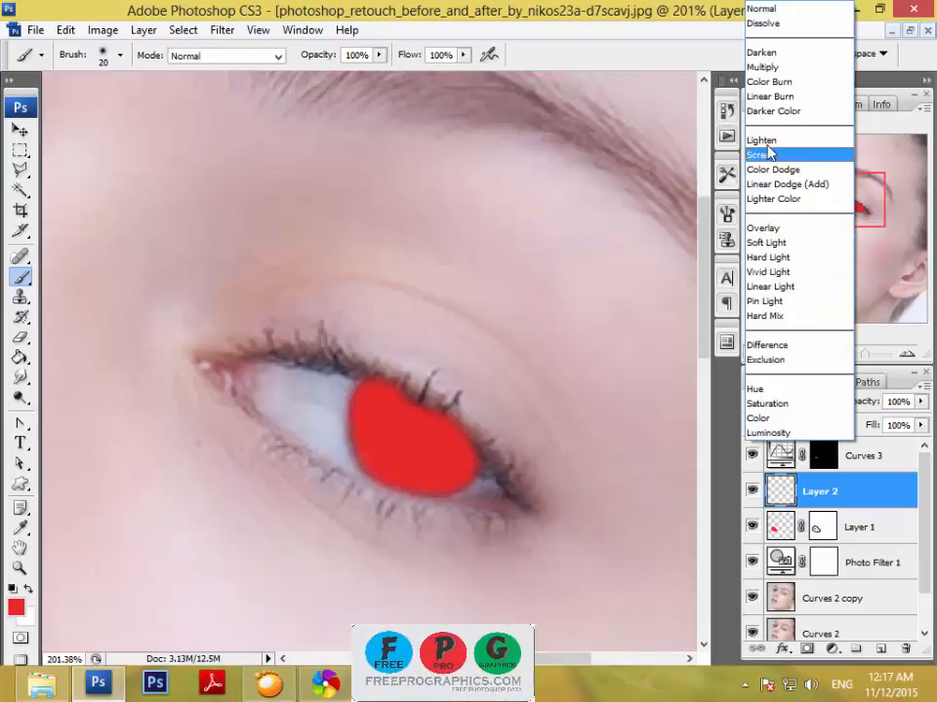
left_click(769, 228)
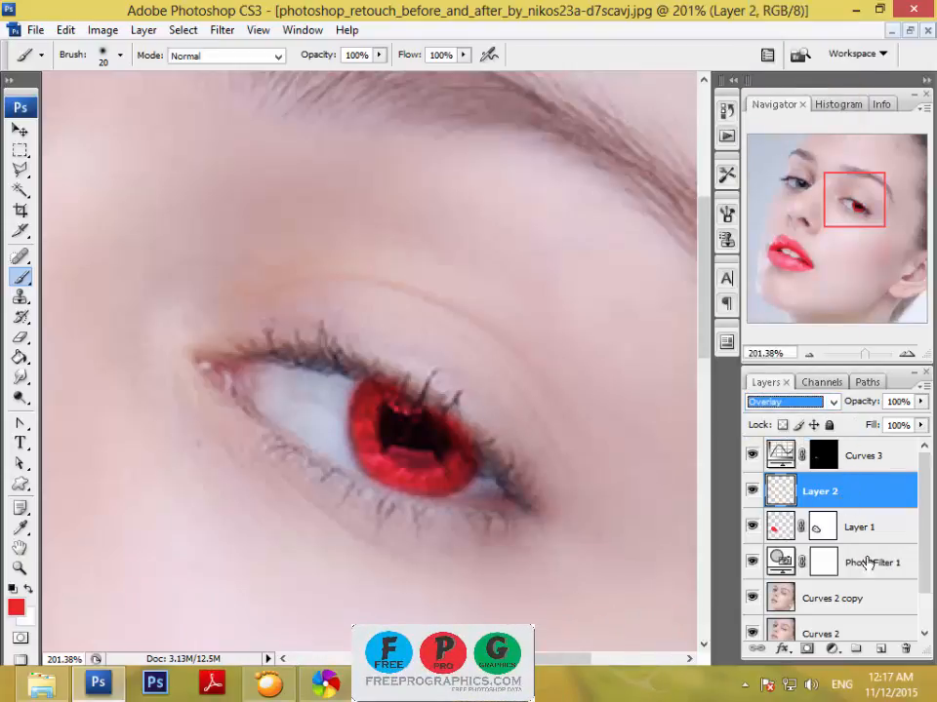
left_click(809, 650)
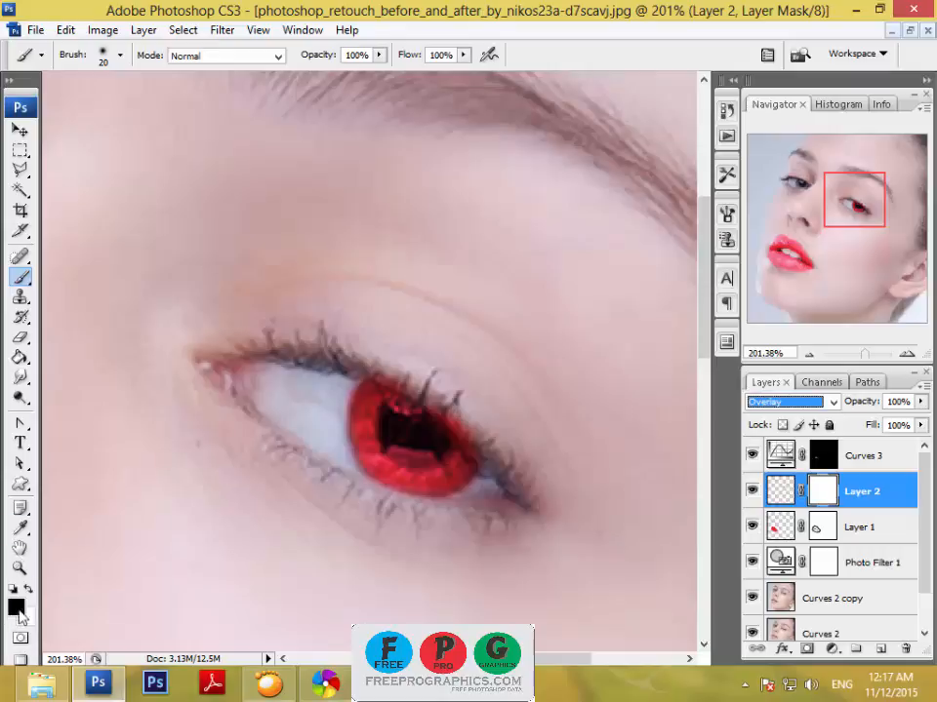
left_click_drag(376, 367, 455, 396)
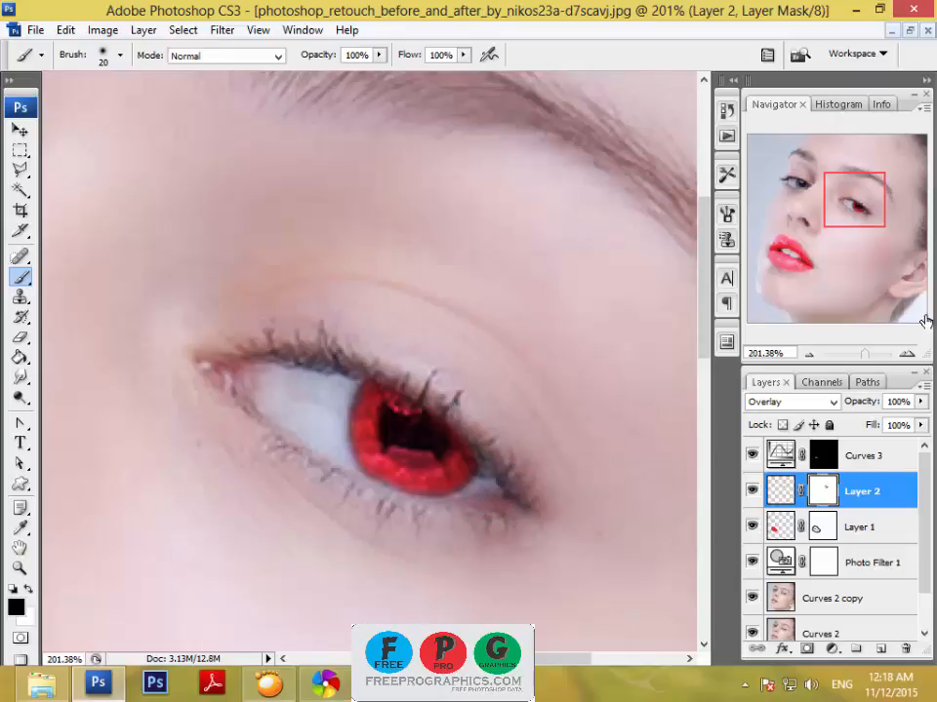
Set the foreground color to hex e82828 for coloring the other eye.
left_click_drag(853, 192, 793, 185)
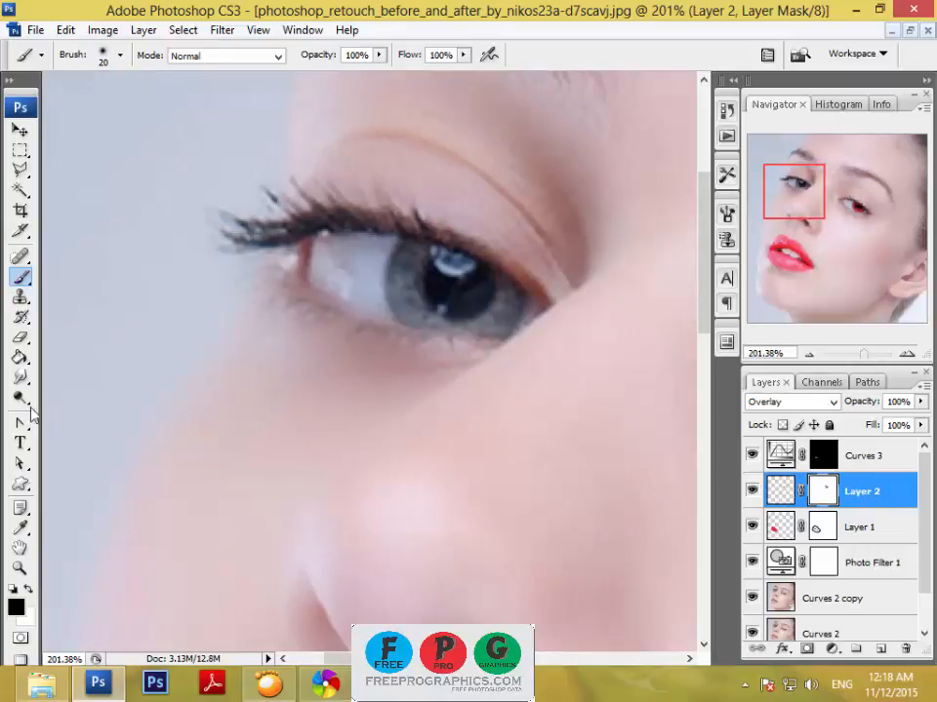
left_click(15, 607)
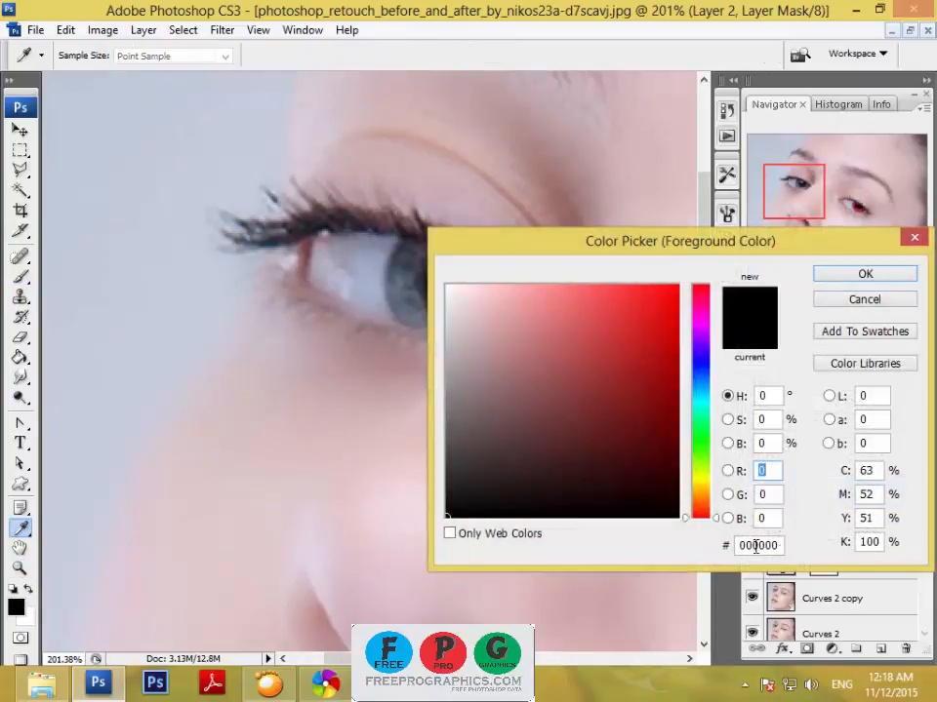
left_click_drag(761, 549, 664, 554)
type("e82828")
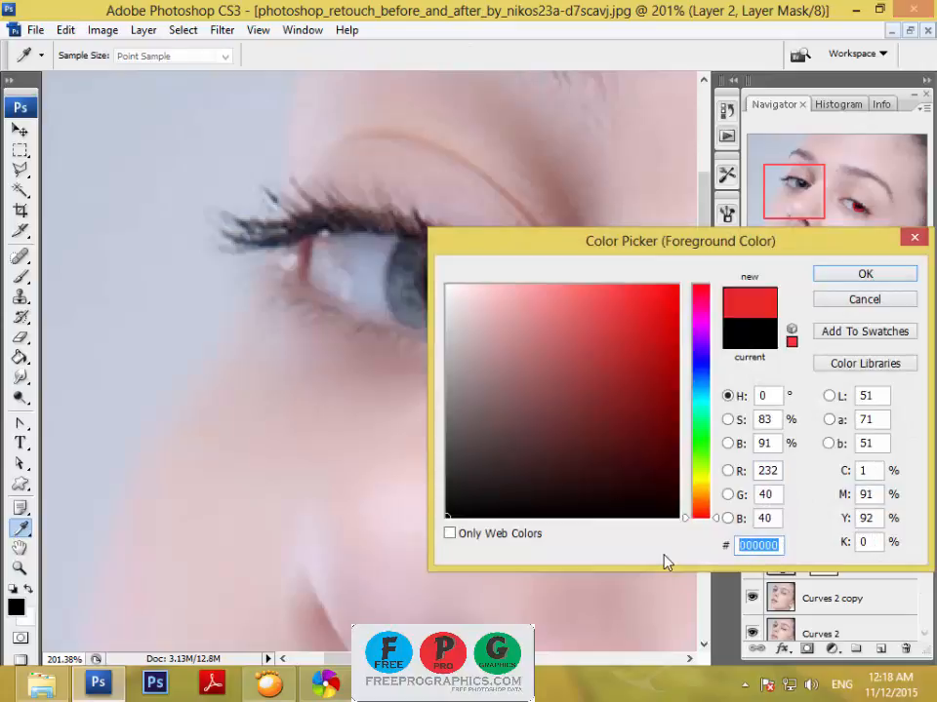
left_click(883, 271)
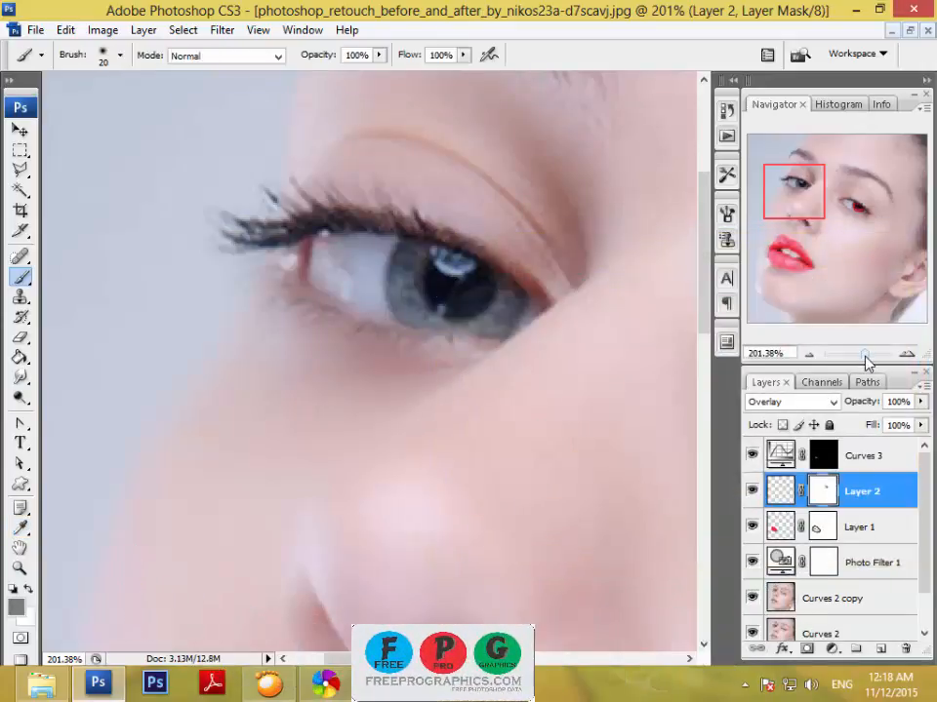
Add a new layer and paint the other eye's iris and pupil solid red, enlarging the brush to 40 px.
left_click_drag(865, 363, 857, 363)
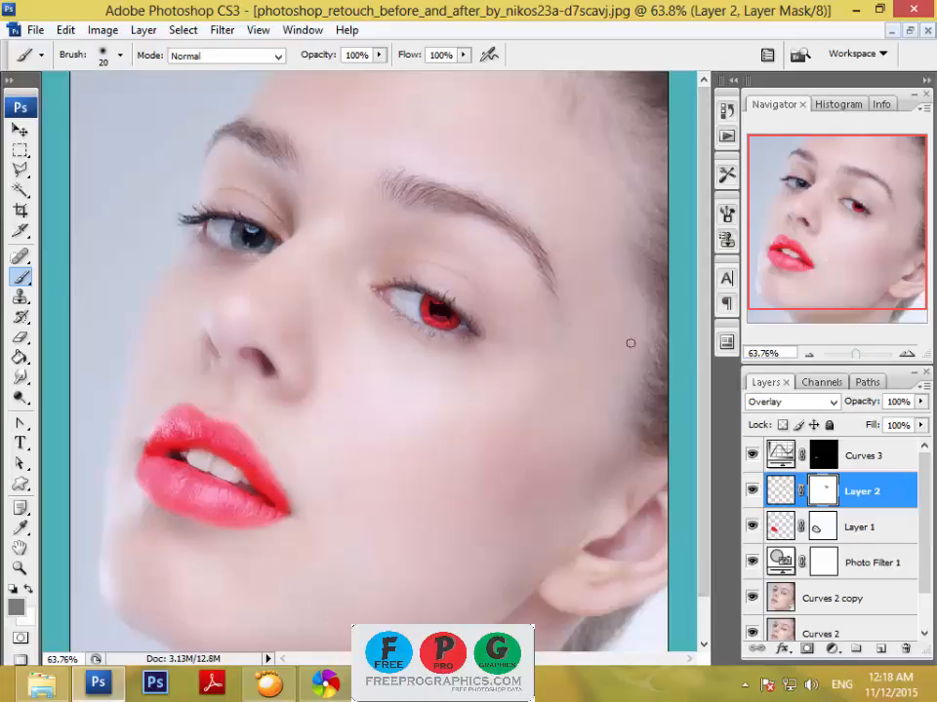
left_click_drag(857, 355, 868, 354)
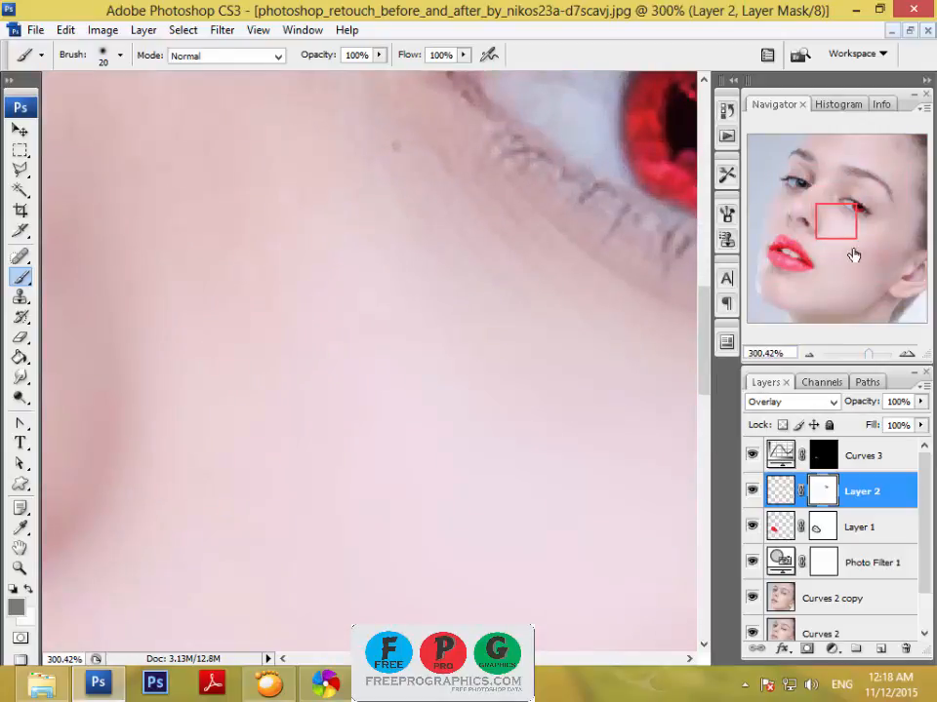
left_click_drag(845, 222, 809, 182)
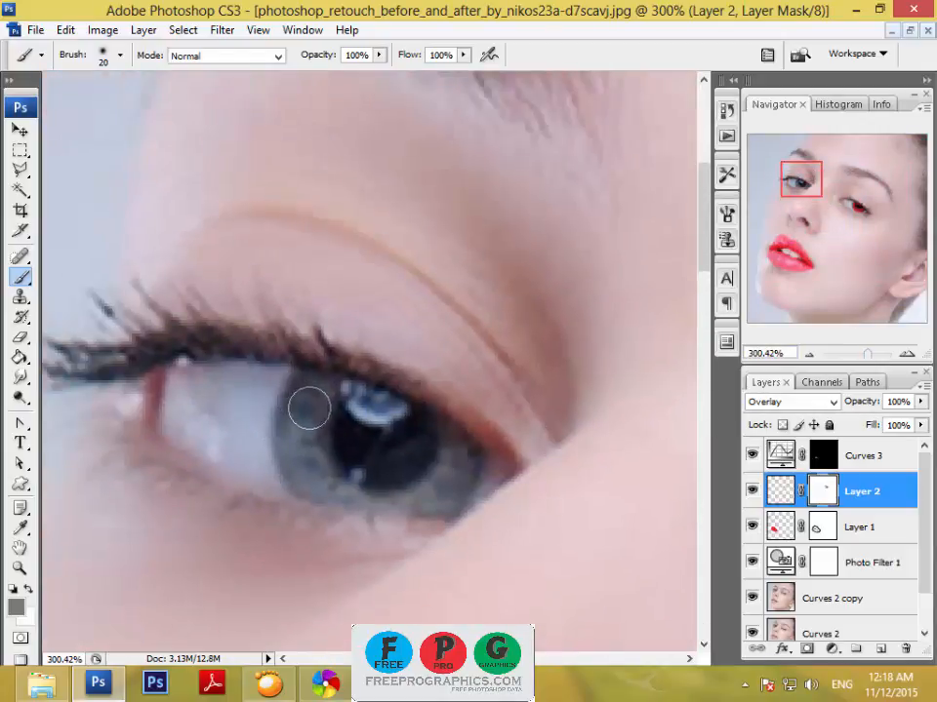
left_click(880, 651)
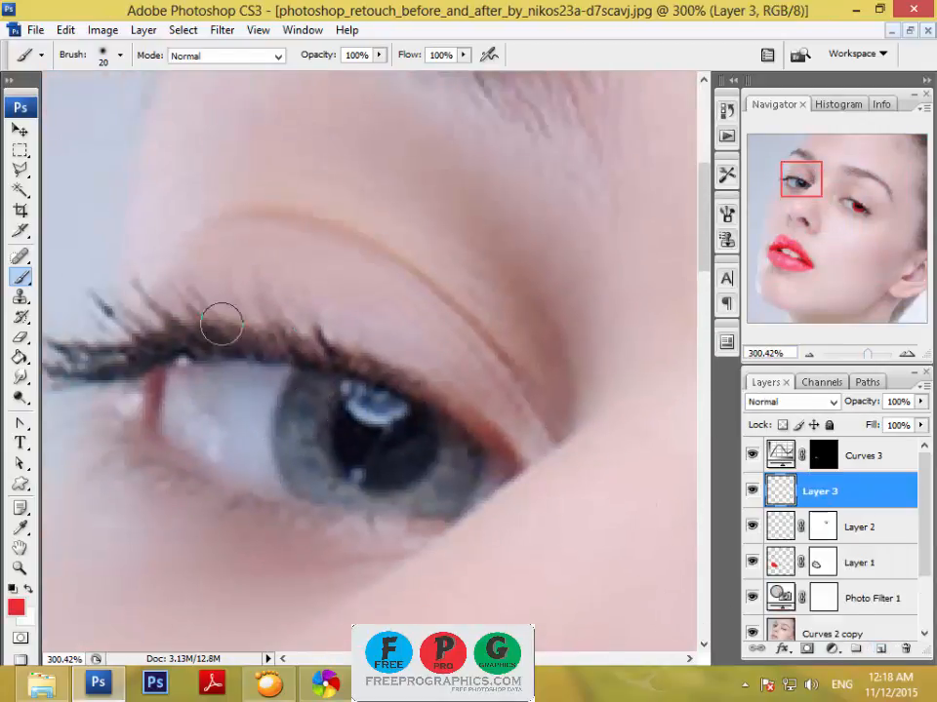
mouse_move(303, 384)
left_mouse_down()
mouse_move(291, 455)
mouse_move(300, 474)
mouse_move(354, 493)
mouse_move(434, 499)
mouse_move(458, 454)
mouse_move(450, 421)
mouse_move(322, 392)
mouse_move(326, 452)
mouse_move(342, 435)
mouse_move(407, 443)
mouse_move(407, 452)
mouse_move(365, 453)
mouse_move(329, 432)
left_mouse_up()
key("bracketright")
key("bracketright")
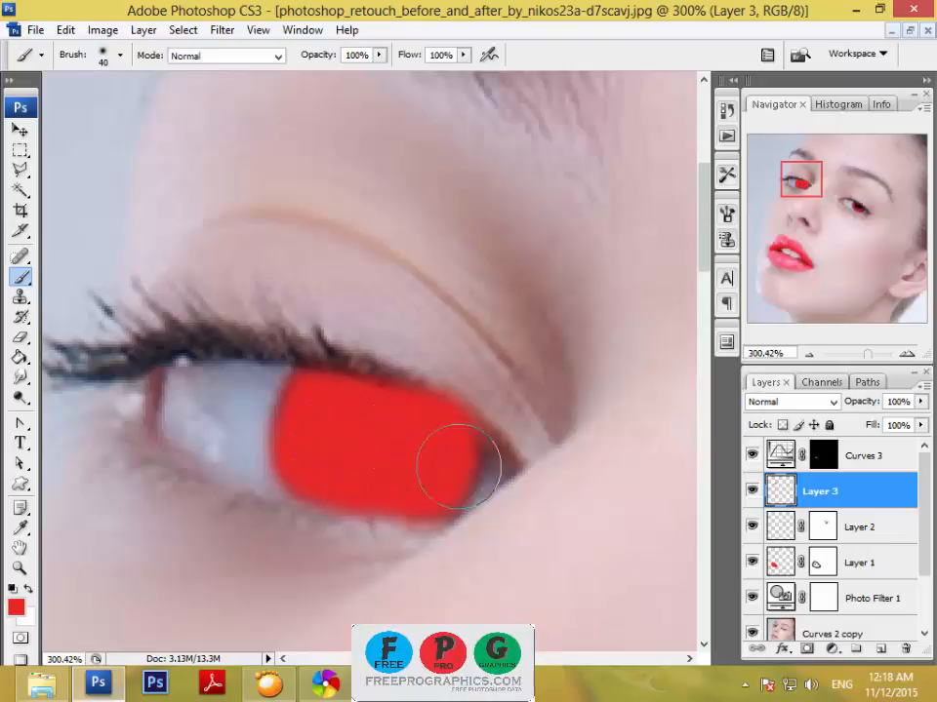
Set Layer 3 to Overlay and mask the stray red off the eyelid and iris edges with a 15 px black brush on a new layer mask.
left_click(834, 401)
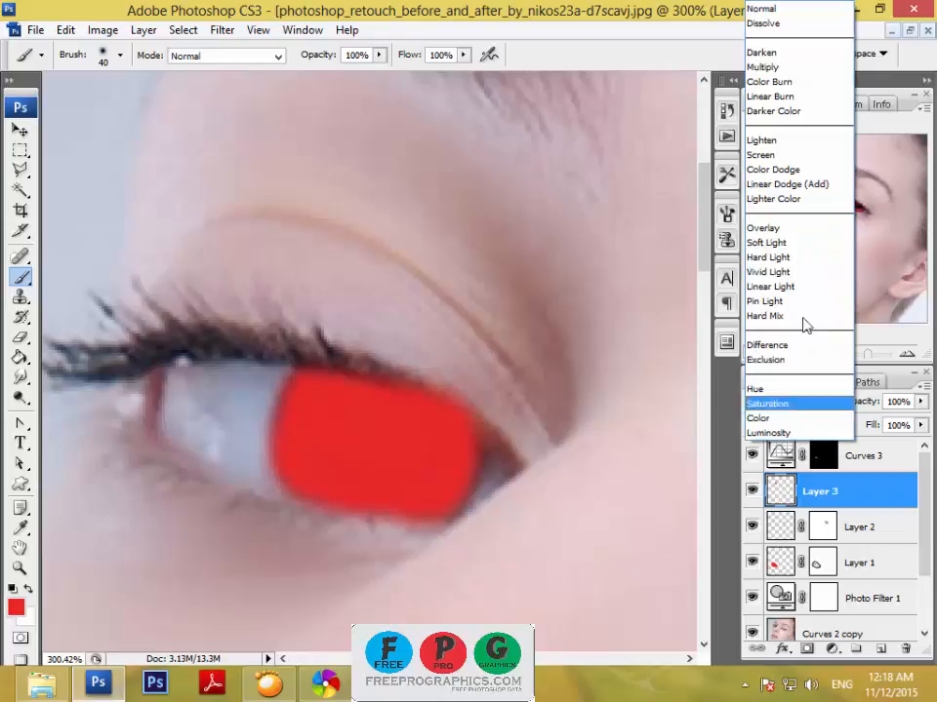
left_click(775, 225)
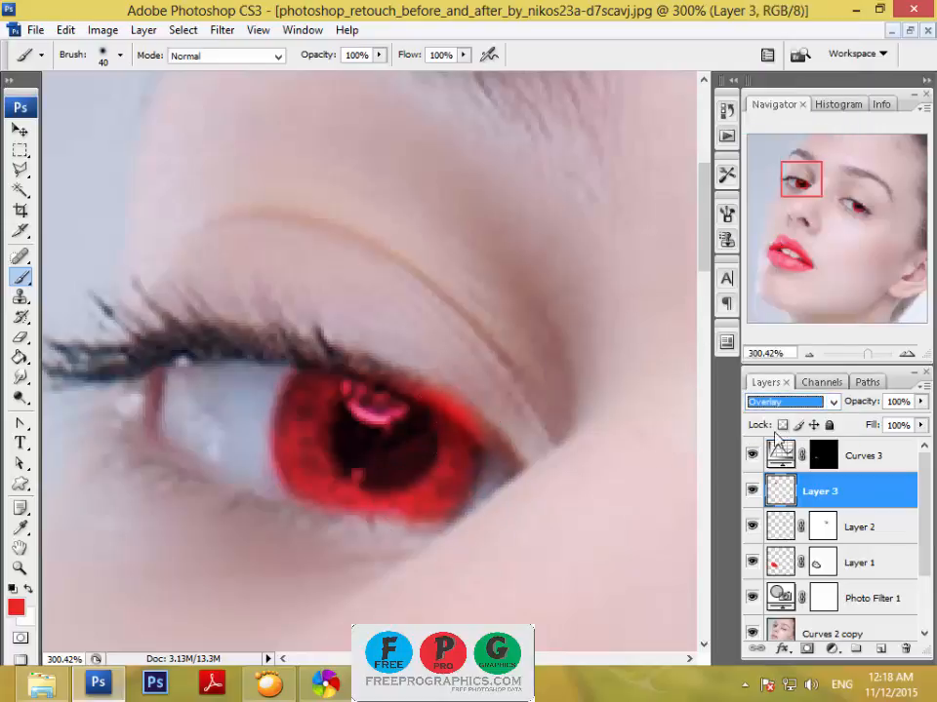
left_click(805, 647)
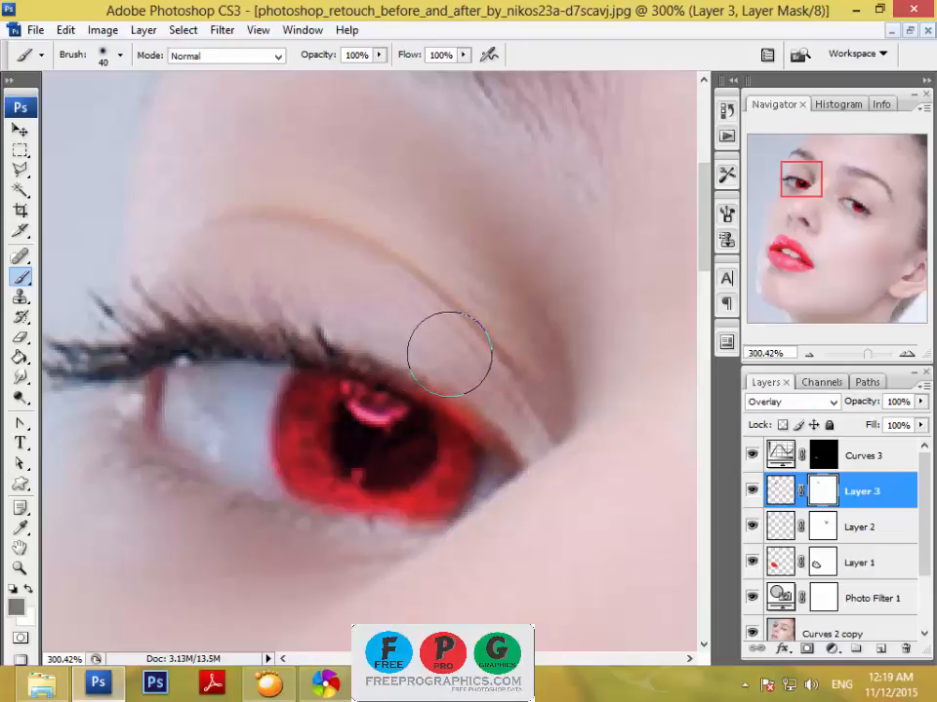
key("bracketleft")
key("bracketleft")
key("bracketleft")
key("bracketleft")
key("bracketleft")
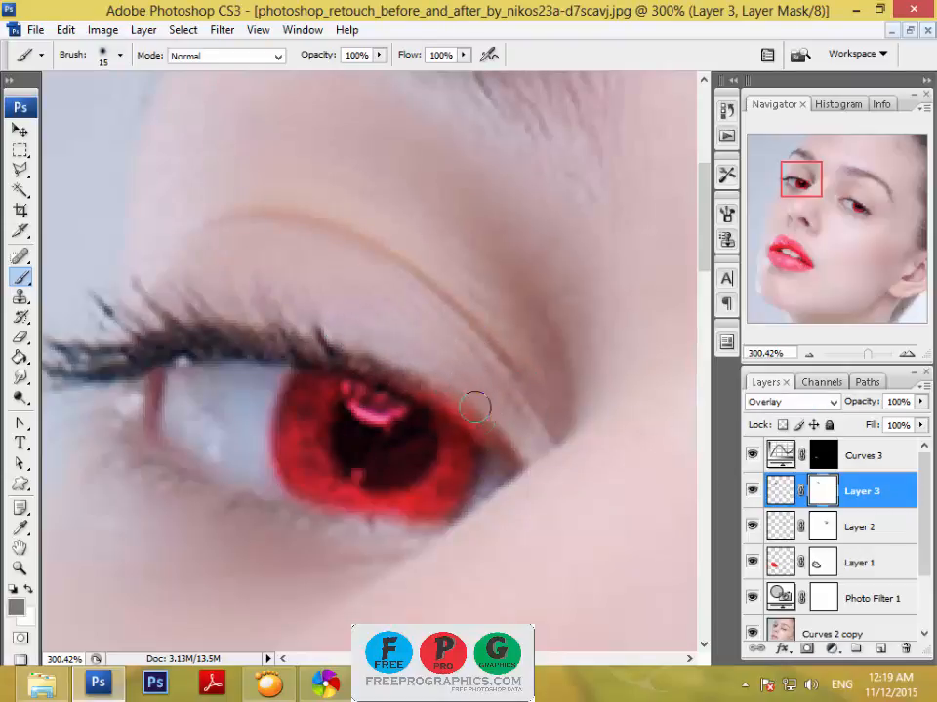
key("x")
left_click(26, 588)
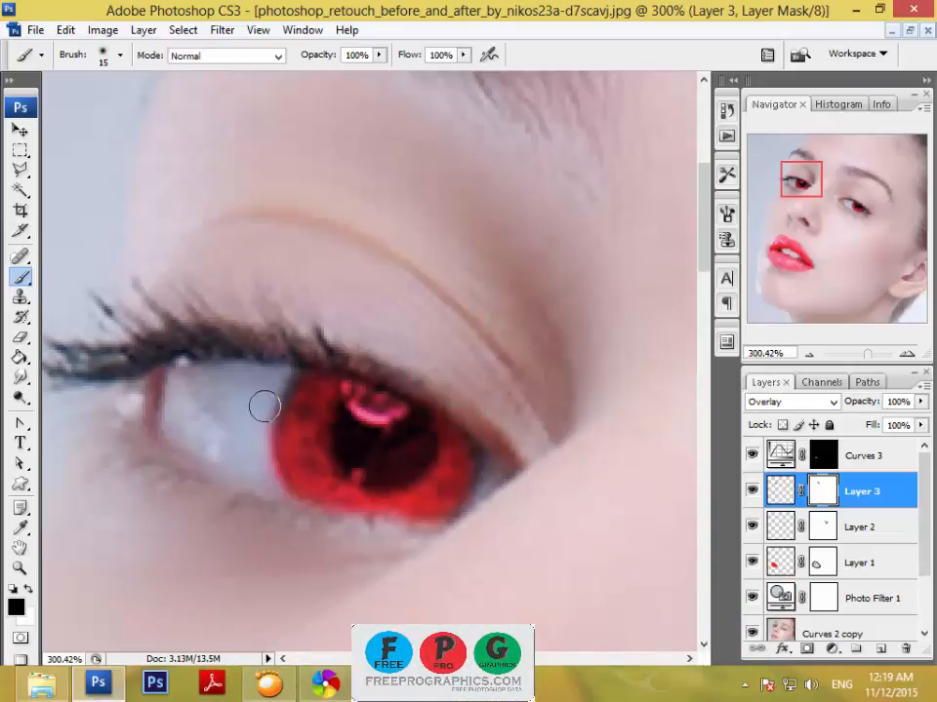
mouse_move(265, 406)
left_mouse_down()
mouse_move(256, 449)
mouse_move(280, 508)
left_mouse_up()
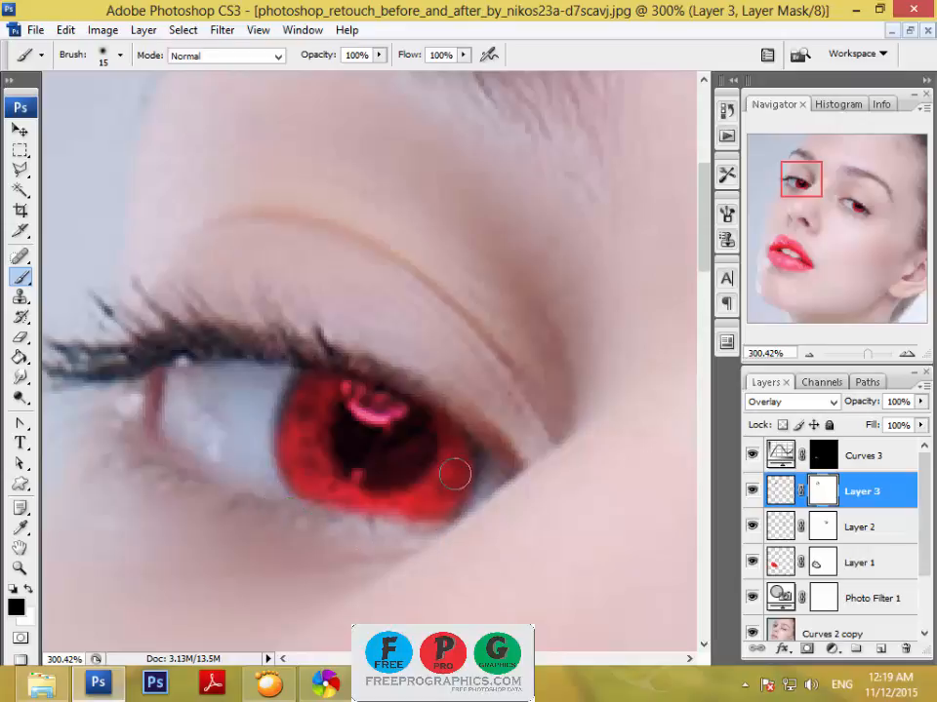
Mask the red tint off both pupils by painting black on the Layer 3 and Layer 2 masks.
left_click(826, 528)
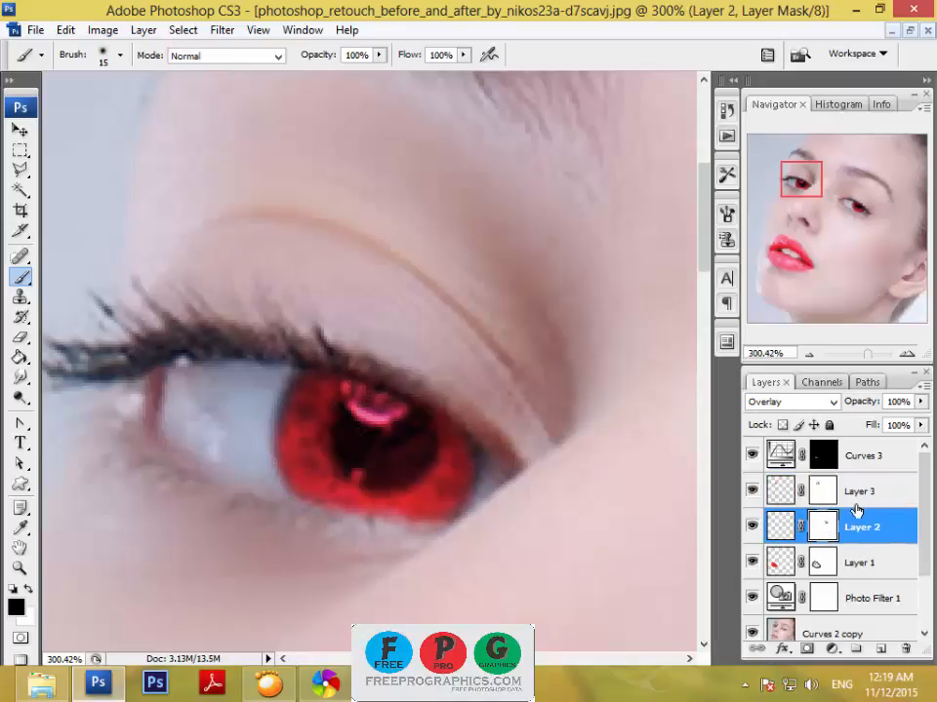
left_click(826, 492)
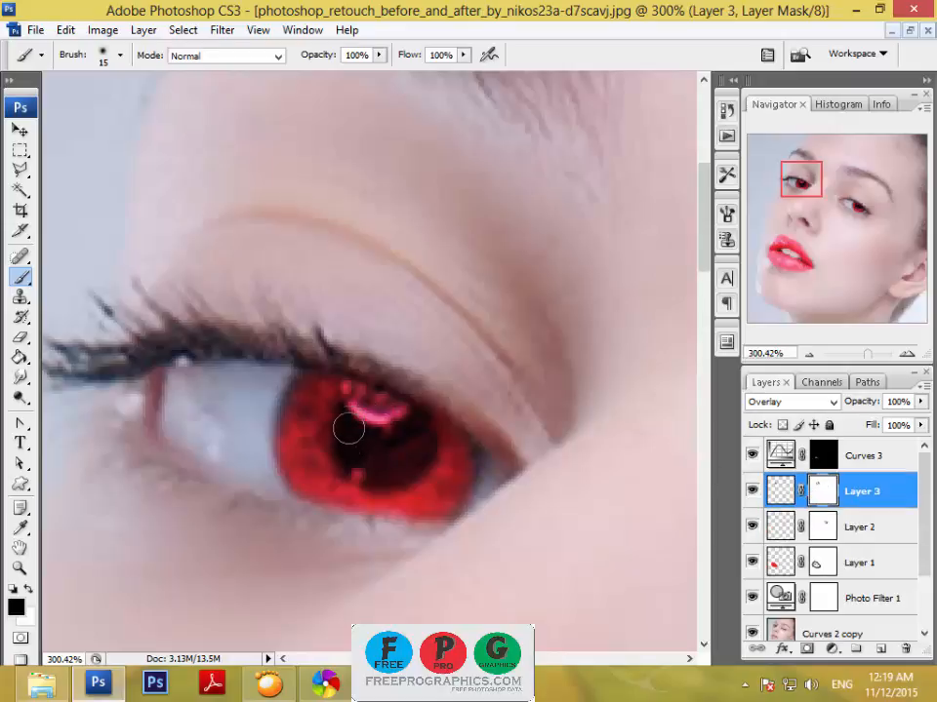
mouse_move(352, 456)
left_mouse_down()
mouse_move(383, 461)
mouse_move(413, 424)
mouse_move(397, 462)
mouse_move(369, 463)
mouse_move(362, 447)
mouse_move(412, 441)
mouse_move(416, 427)
mouse_move(394, 446)
mouse_move(373, 445)
mouse_move(343, 420)
mouse_move(358, 472)
left_mouse_up()
left_click_drag(617, 394, 213, 396)
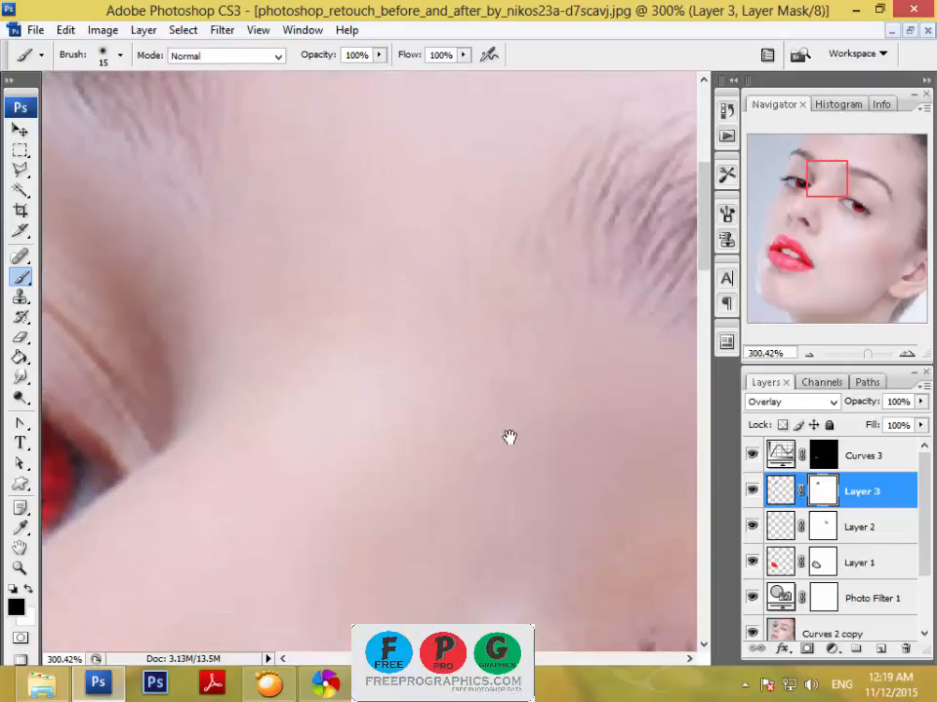
left_click_drag(511, 437, 298, 227)
left_click_drag(435, 508, 319, 237)
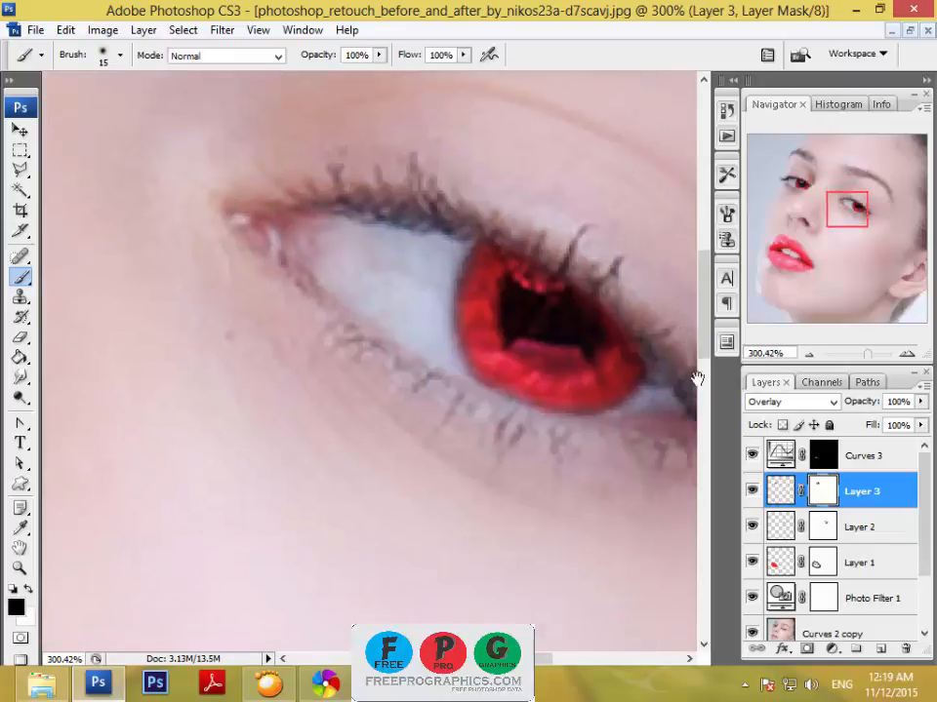
left_click(818, 530)
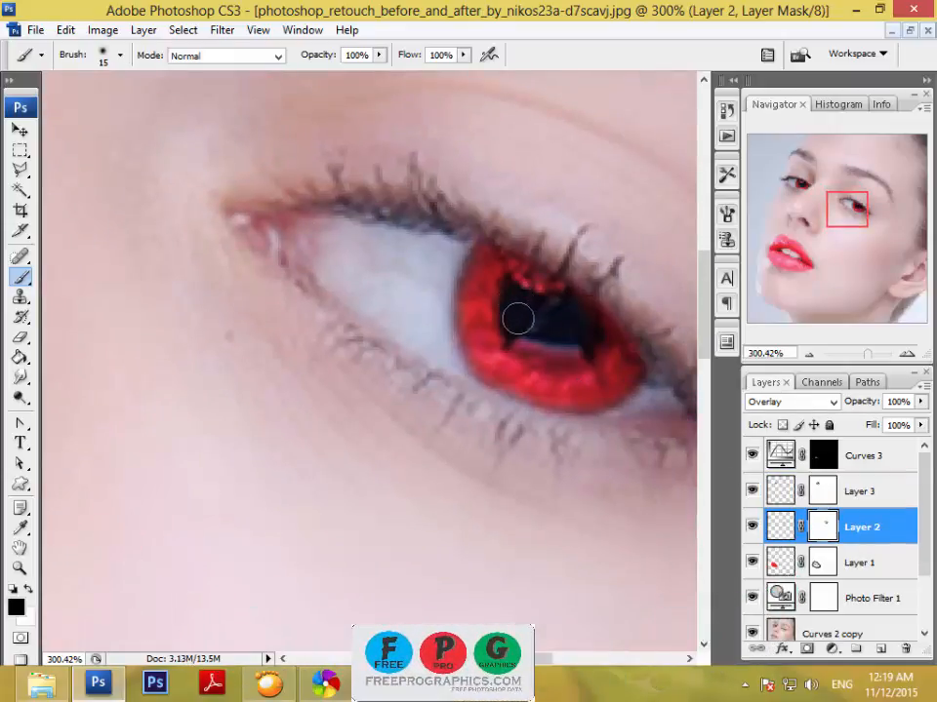
left_click_drag(868, 355, 851, 361)
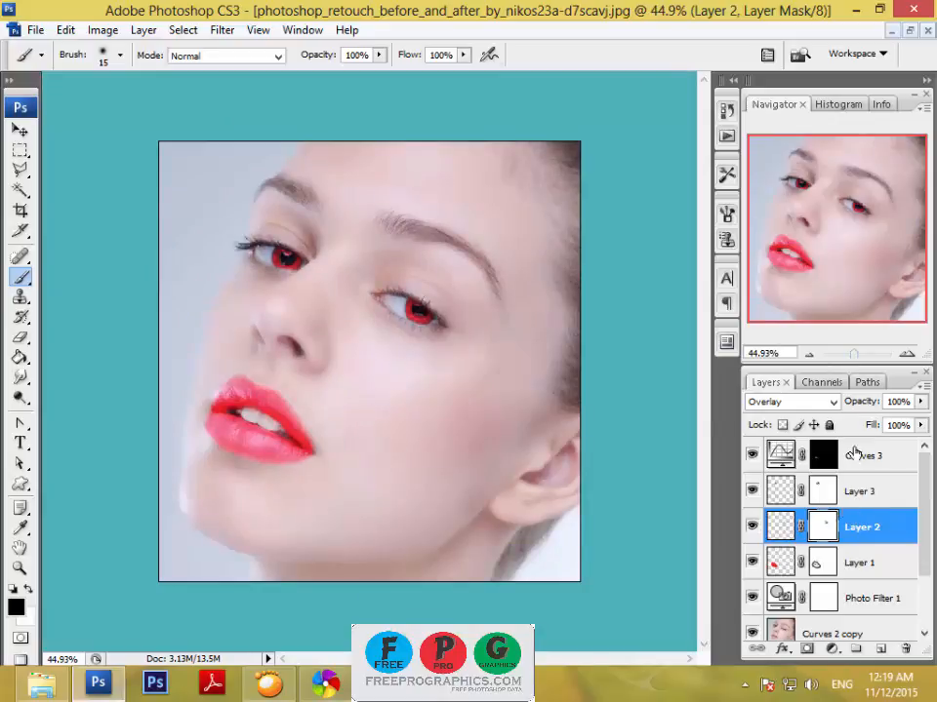
Try other blend modes on Layer 2, including Luminosity, Hue, Lighter Color and Normal, and return it to Overlay.
left_click(834, 402)
left_click(816, 433)
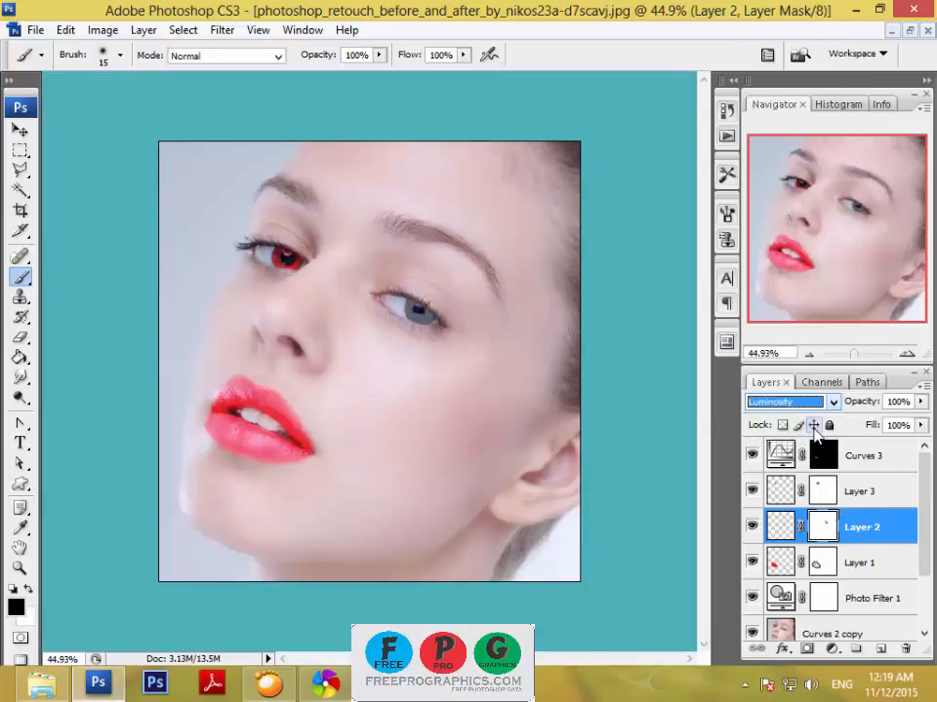
key("Up")
key("Up")
key("Up")
key("Up")
key("Up")
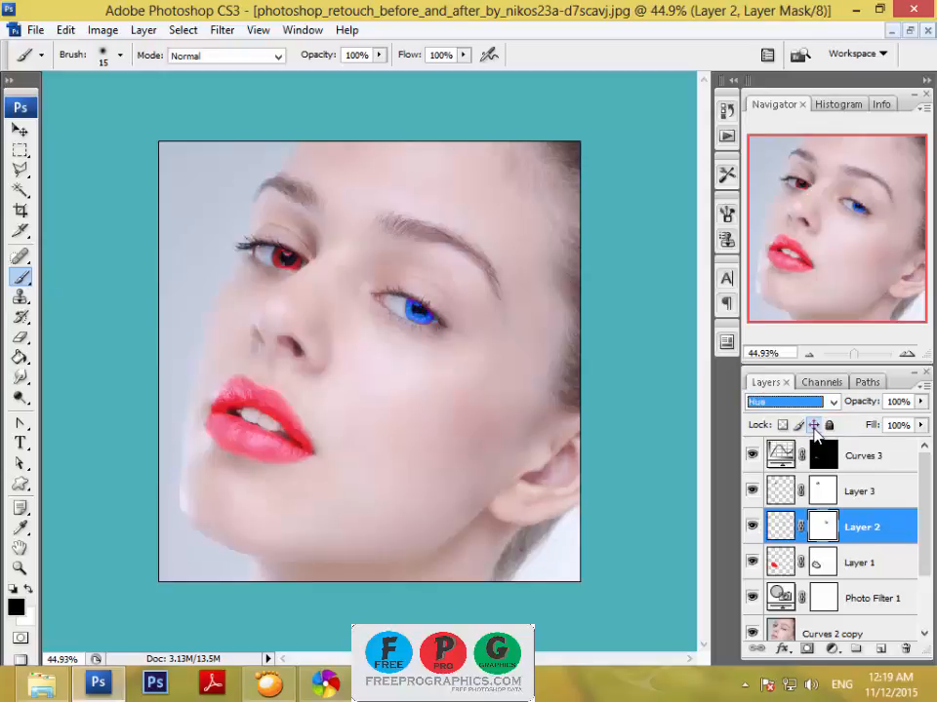
key("Up")
key("Down")
key("Up")
key("Up")
key("Up")
key("Up")
key("Up")
key("Up")
key("Up")
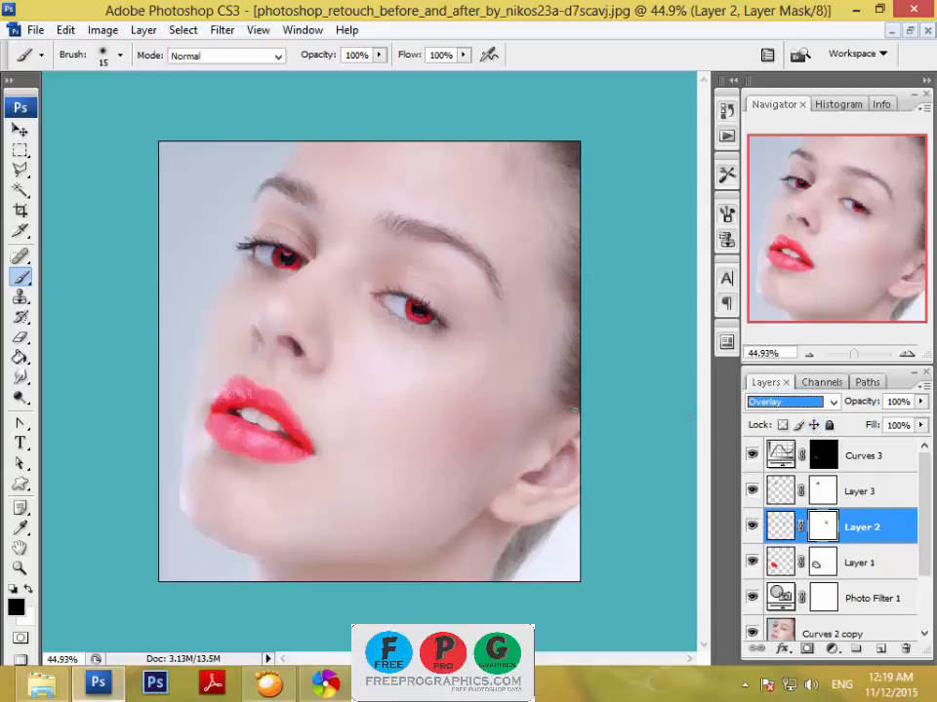
key("Up")
key("Up")
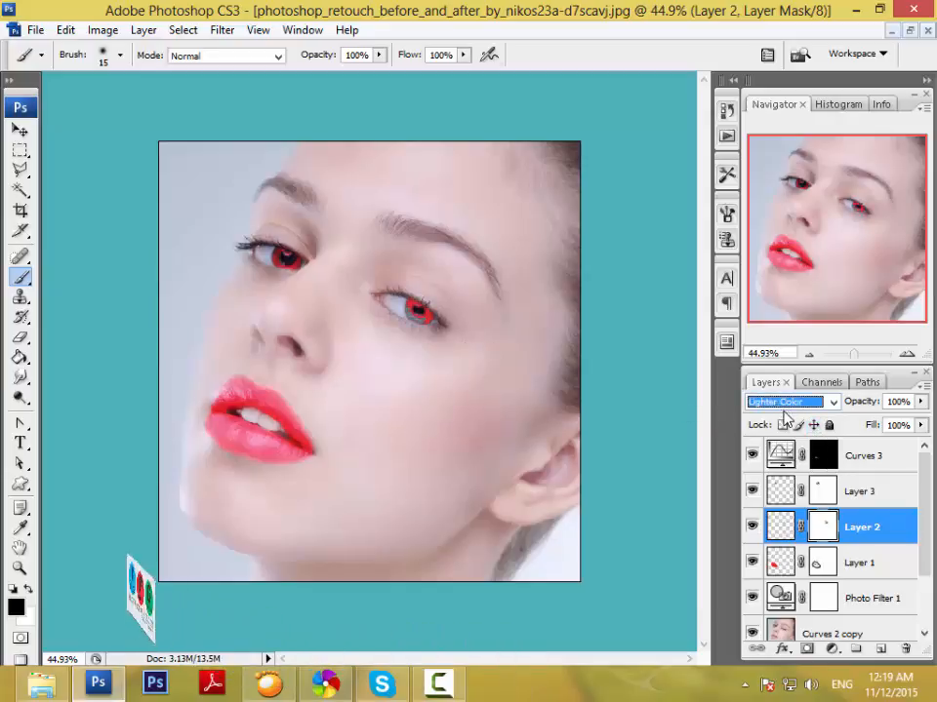
key("Up")
key("Up")
key("Up")
key("Up")
key("Up")
key("Up")
key("Up")
key("Up")
key("Up")
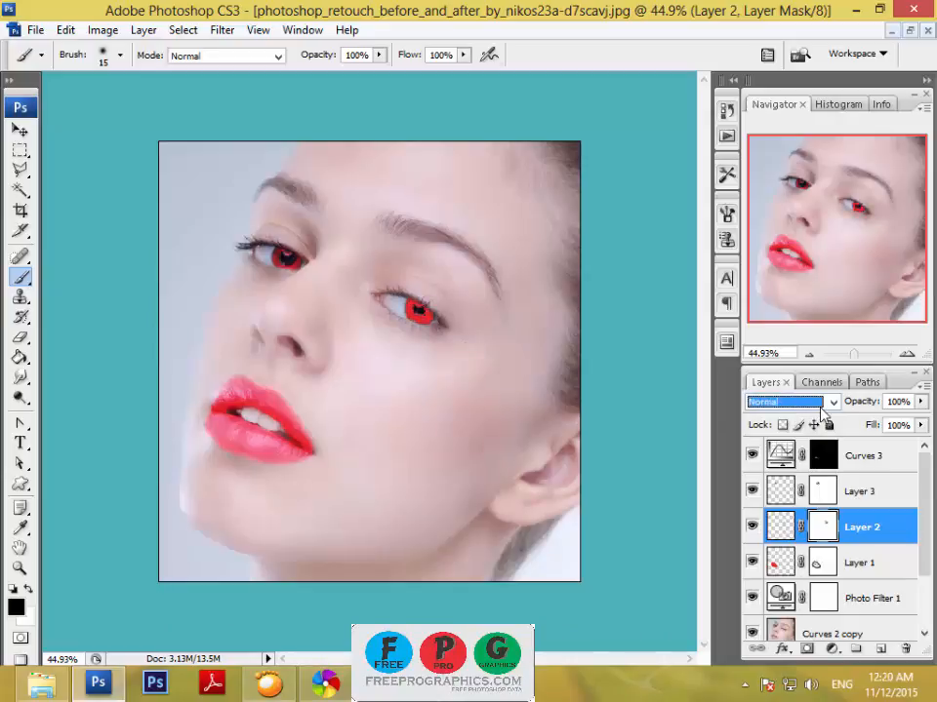
left_click(826, 410)
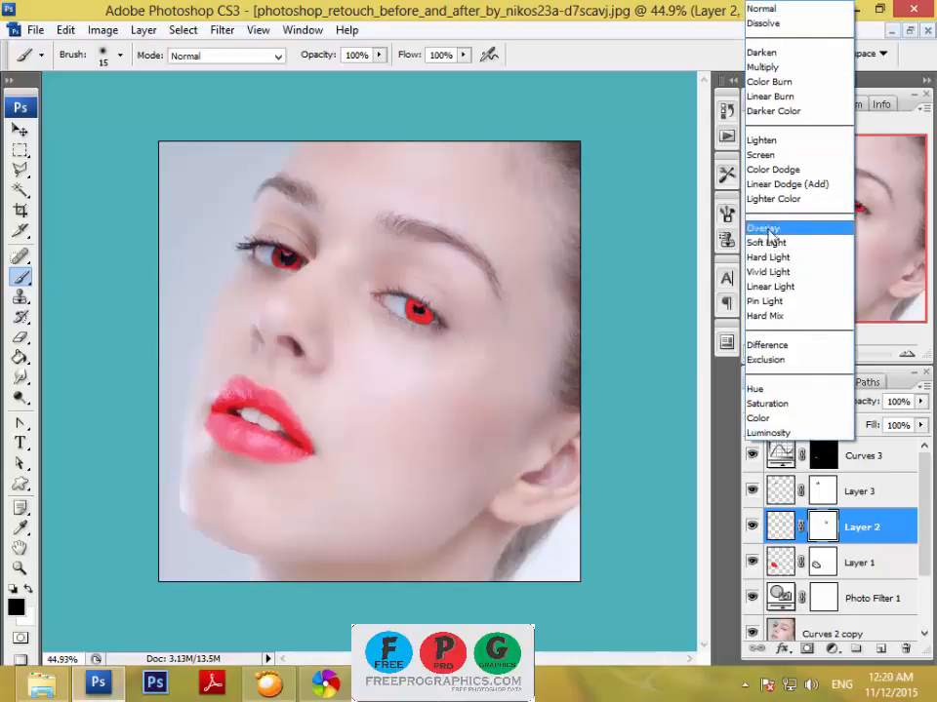
left_click(830, 226)
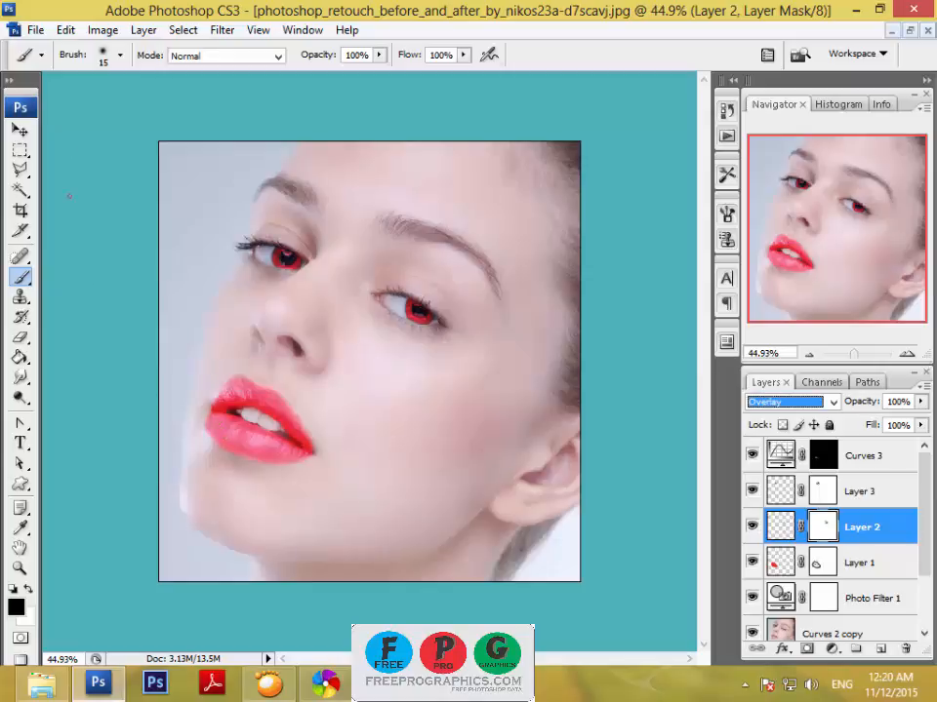
Switch to the Move tool and turn off its transform controls.
left_click(19, 128)
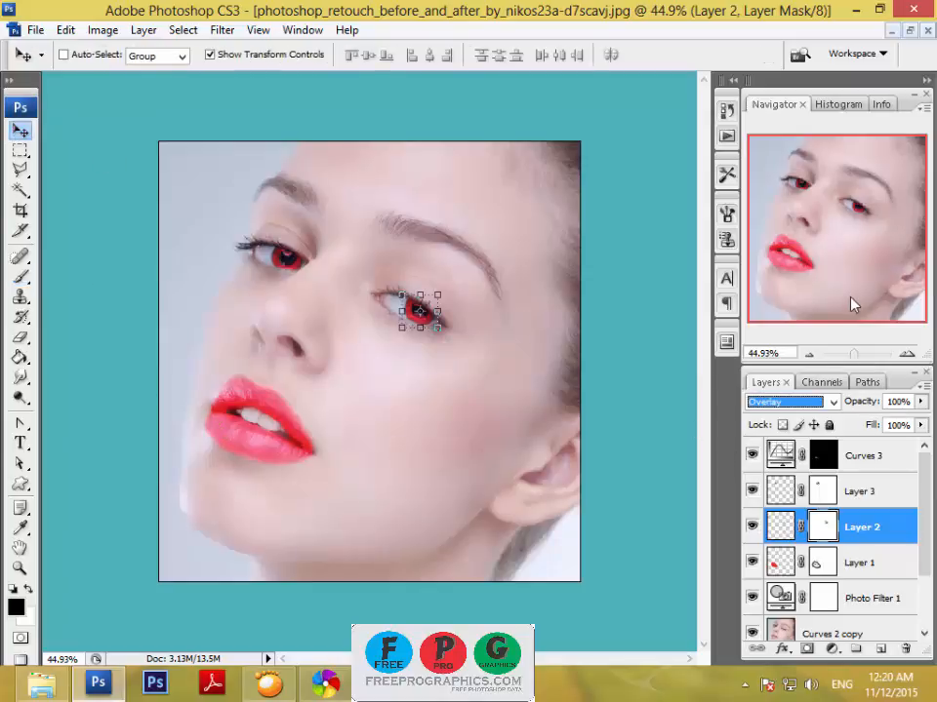
left_click_drag(854, 353, 853, 359)
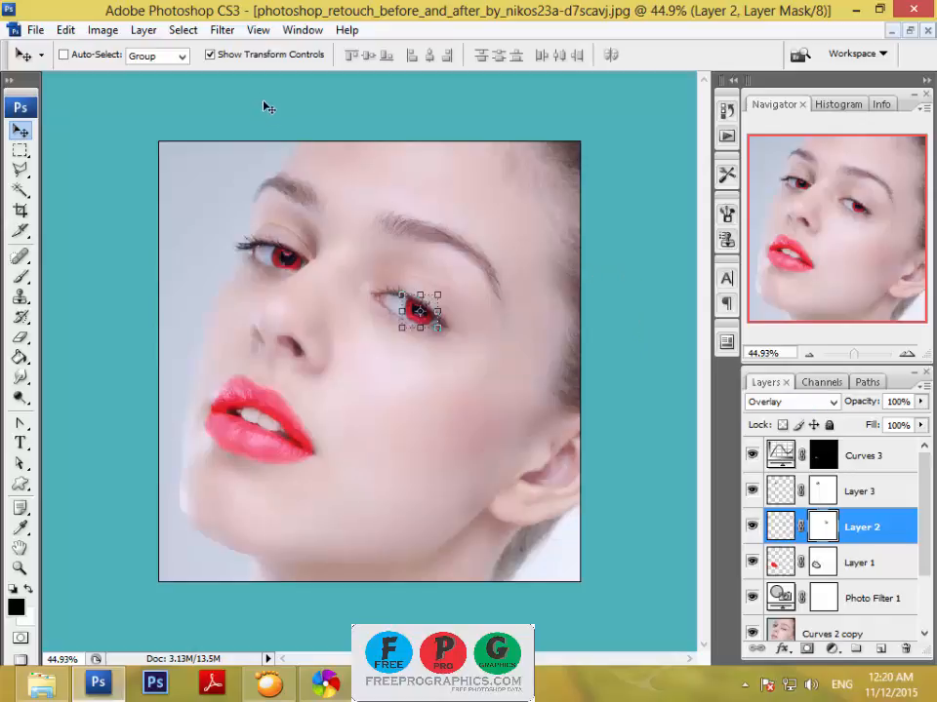
left_click(256, 55)
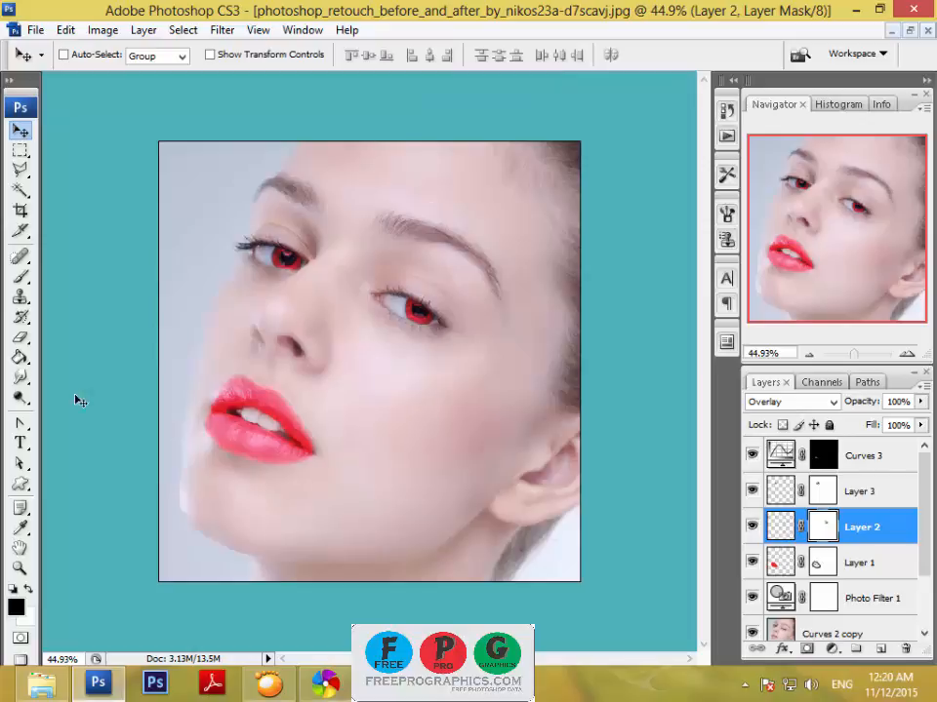
Set the foreground color to hex e82828 and add a new layer above Layer 2 for painting with the Brush tool.
left_click(15, 606)
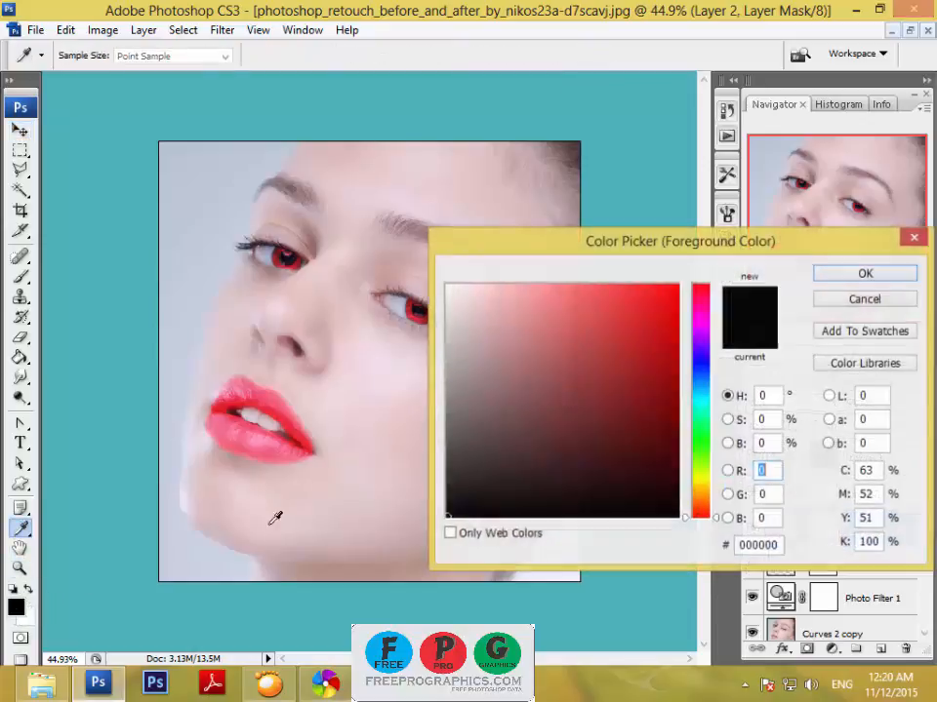
left_click(779, 546)
type("e82828")
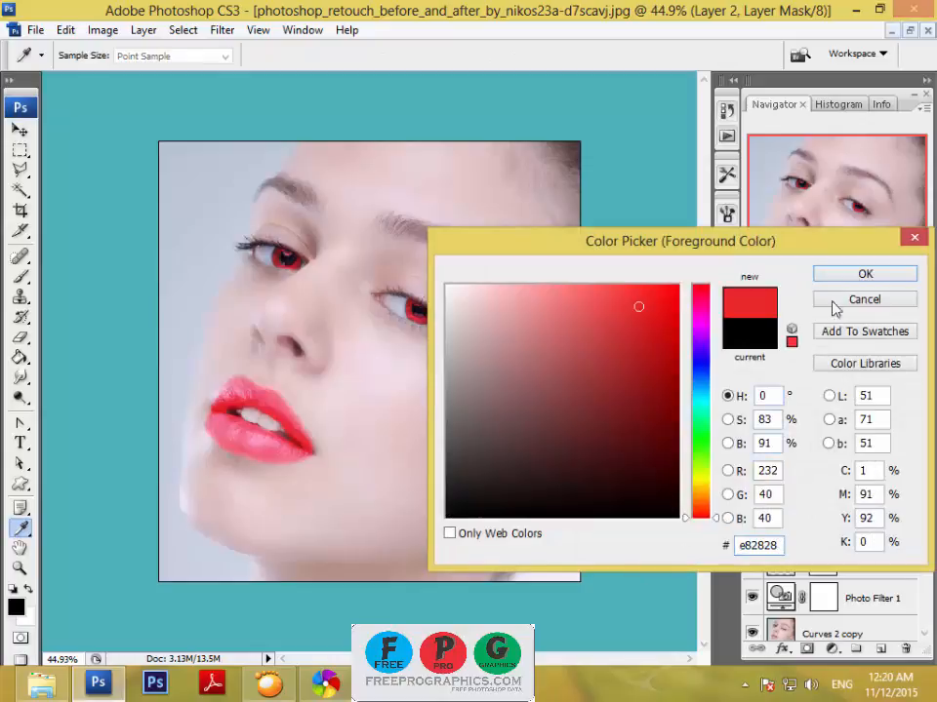
left_click(855, 277)
key("v")
left_click(22, 277)
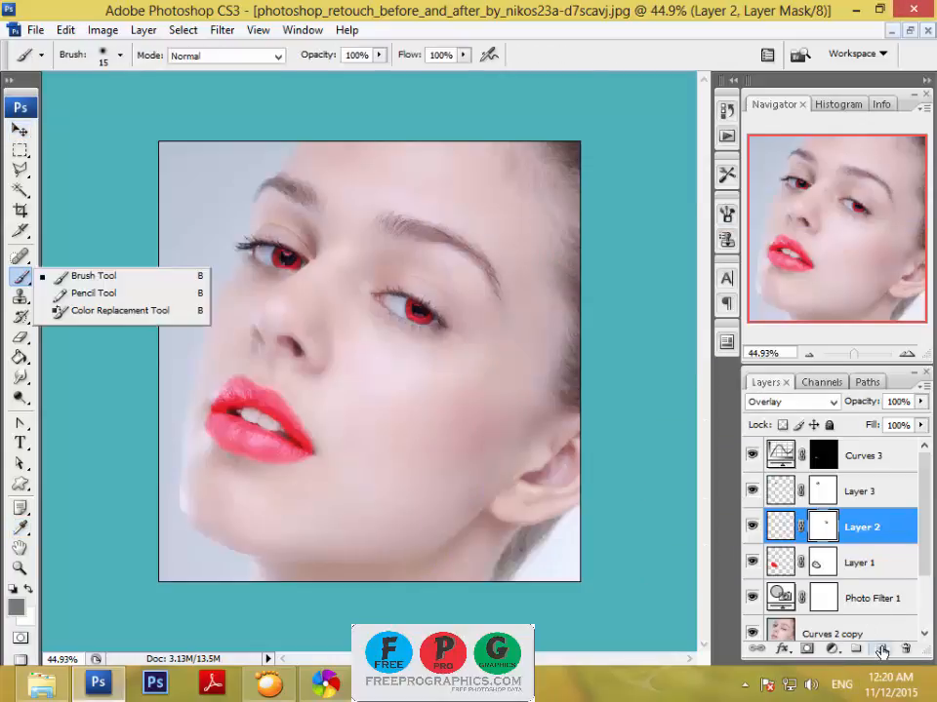
key("ctrl+shift+alt+n")
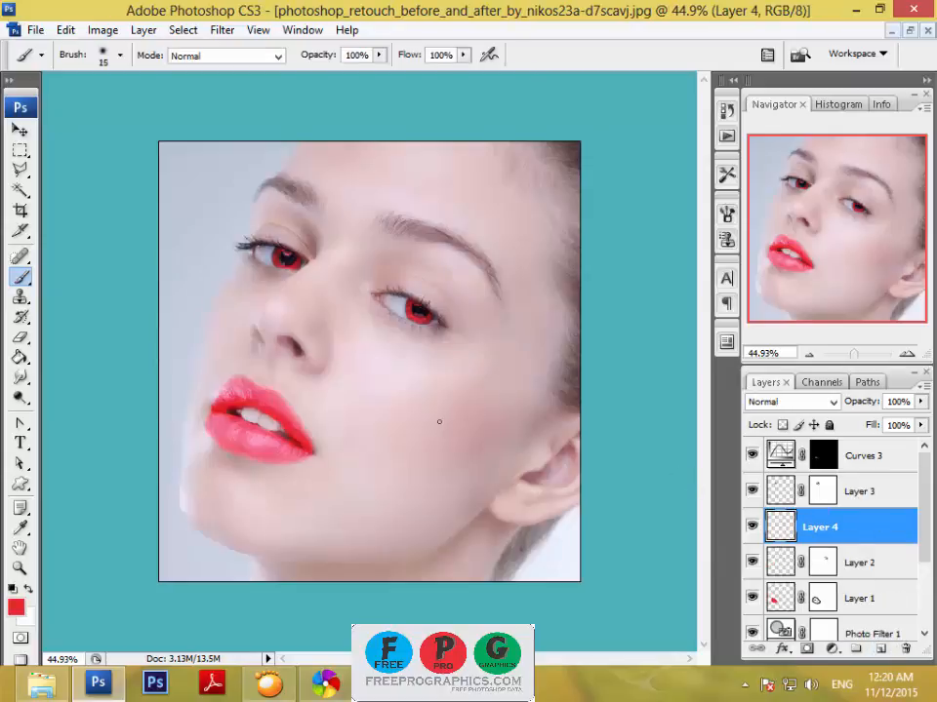
Paint a large soft red spot on the cheek on Layer 4 with a 600 px brush.
key("bracketright")
key("bracketright")
key("bracketright")
key("bracketright")
key("bracketright")
key("bracketright")
key("bracketright")
key("bracketright")
key("bracketright")
key("bracketright")
key("bracketright")
key("bracketright")
key("bracketright")
key("bracketright")
key("bracketright")
key("bracketright")
key("bracketright")
key("bracketright")
key("bracketright")
key("bracketright")
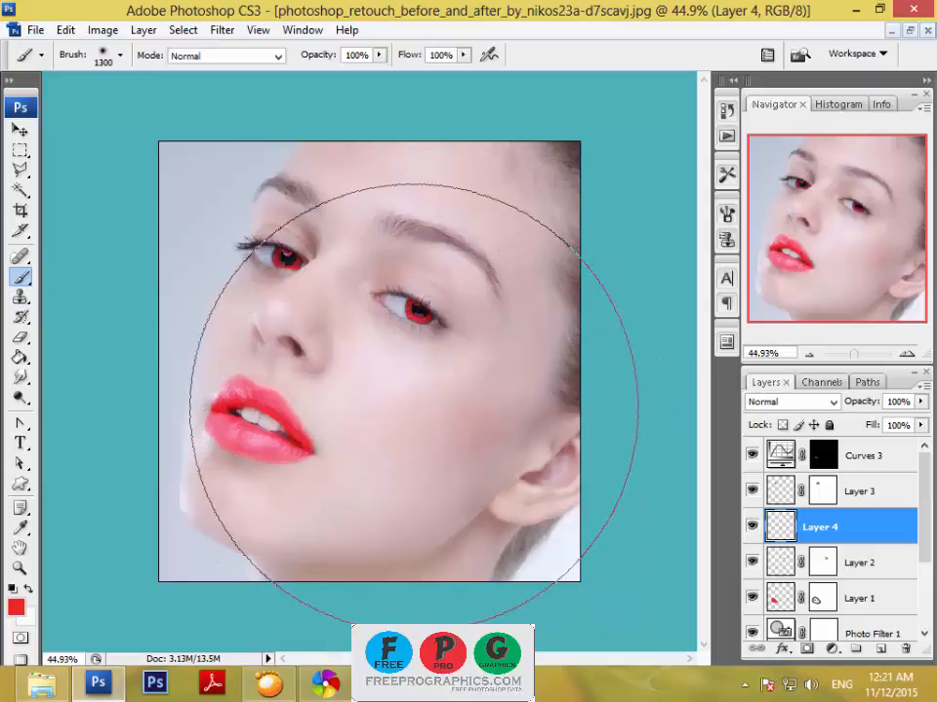
key("bracketleft")
key("bracketleft")
key("bracketleft")
key("bracketleft")
key("bracketleft")
key("bracketleft")
key("bracketleft")
key("bracketleft")
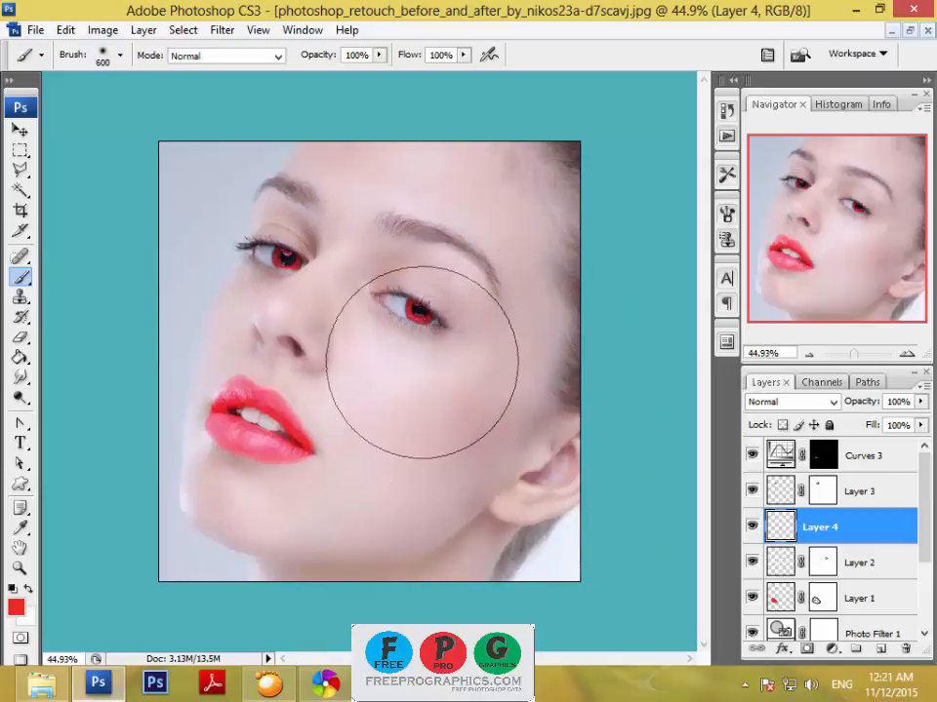
right_click(423, 404)
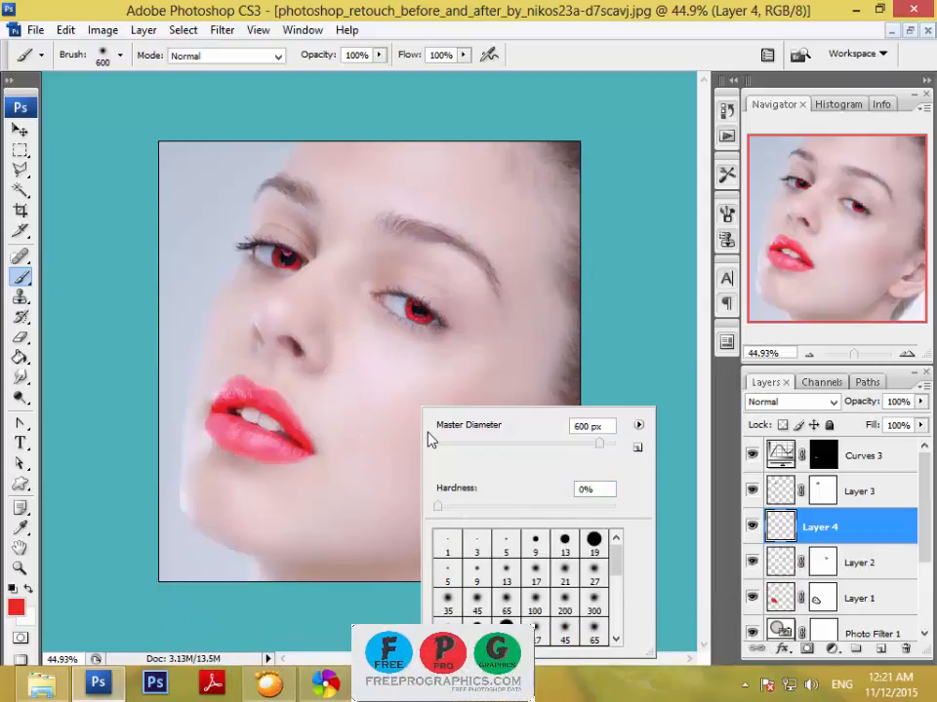
left_click(584, 10)
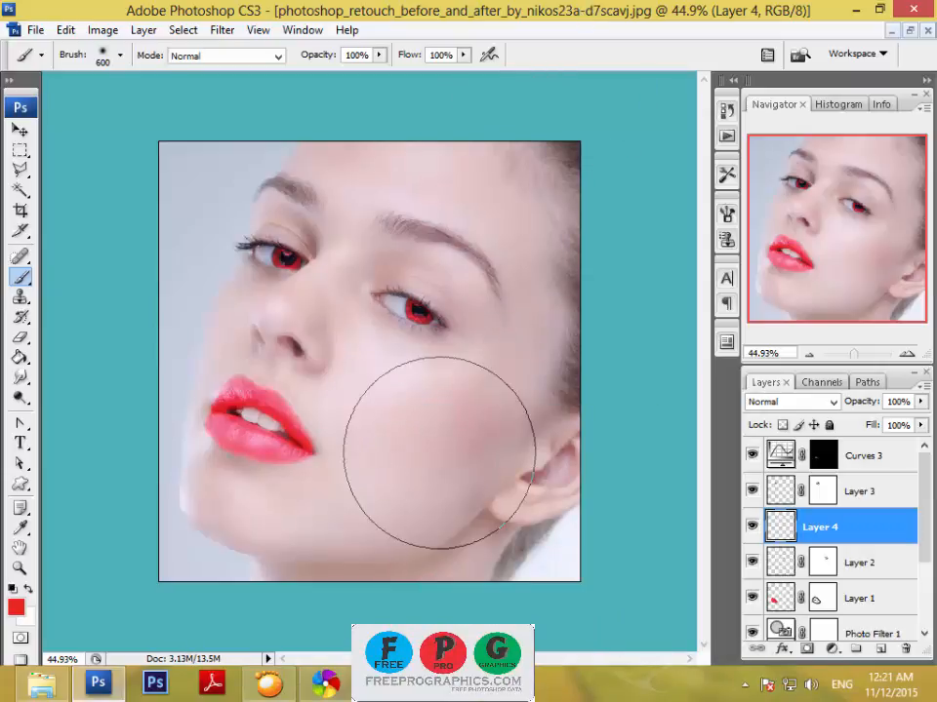
mouse_move(432, 456)
left_mouse_down()
mouse_move(429, 471)
mouse_move(427, 455)
left_mouse_up()
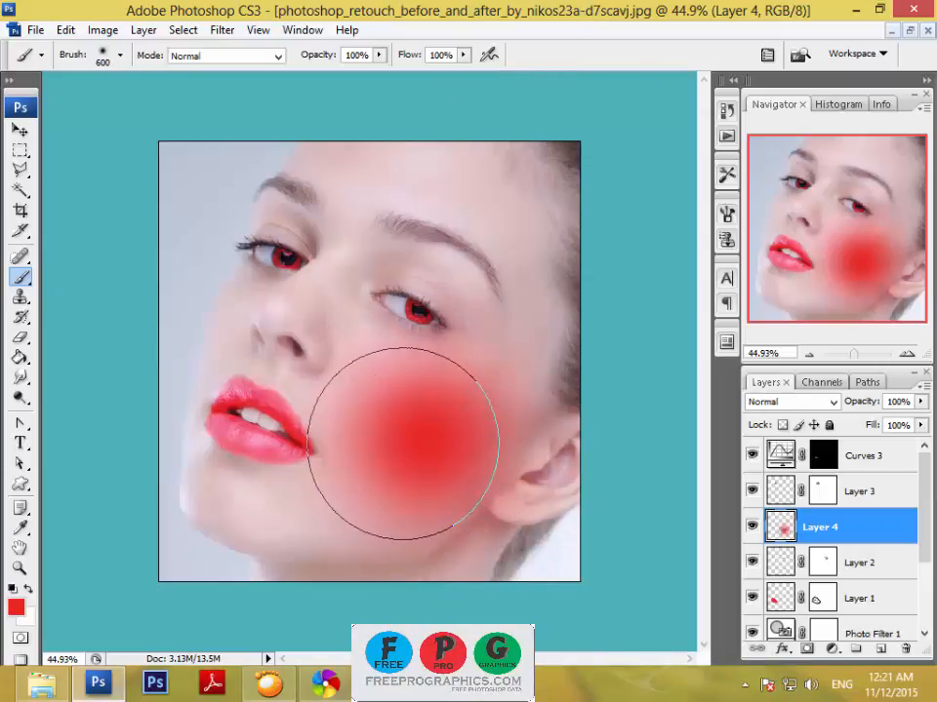
left_click(409, 438)
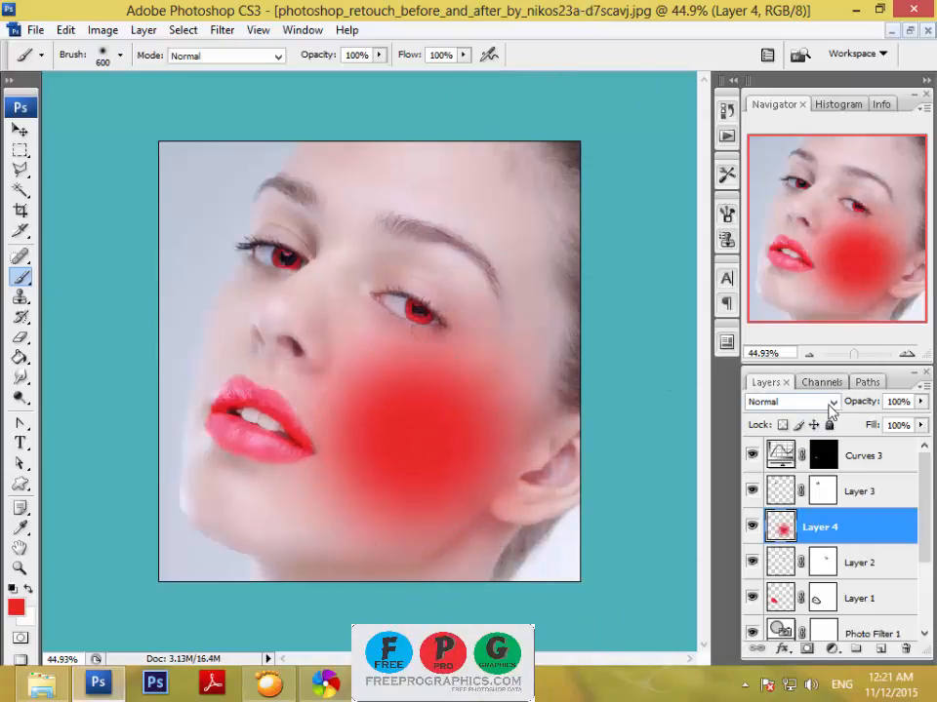
Try blend modes on Layer 4, including Color, Saturation, Pin Light, Color Dodge and Linear Burn, and settle on Overlay.
left_click(790, 401)
left_click(809, 433)
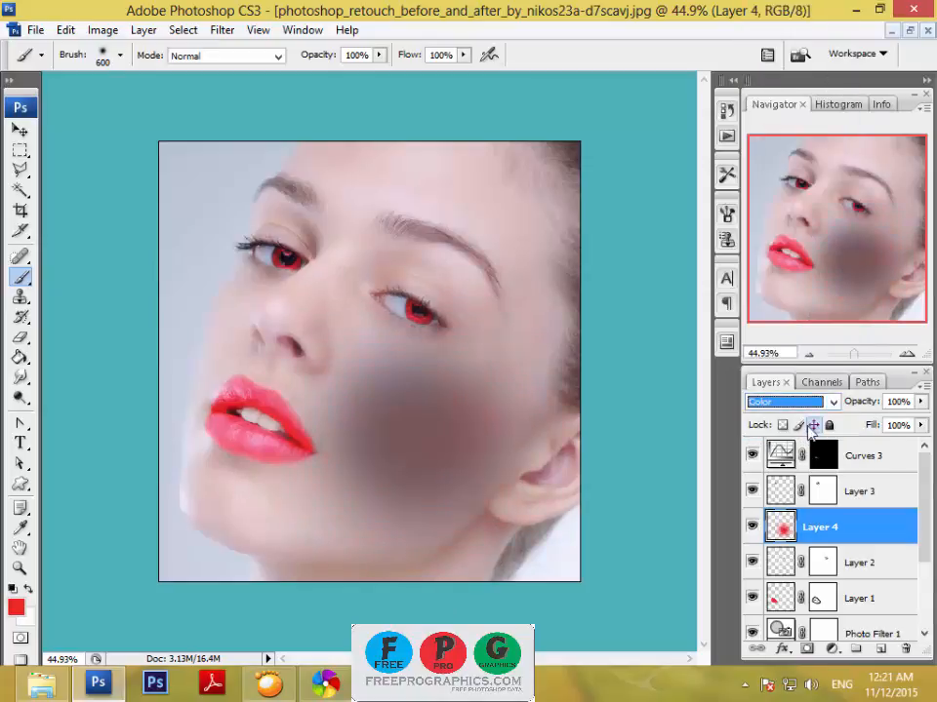
key("Up")
key("Up")
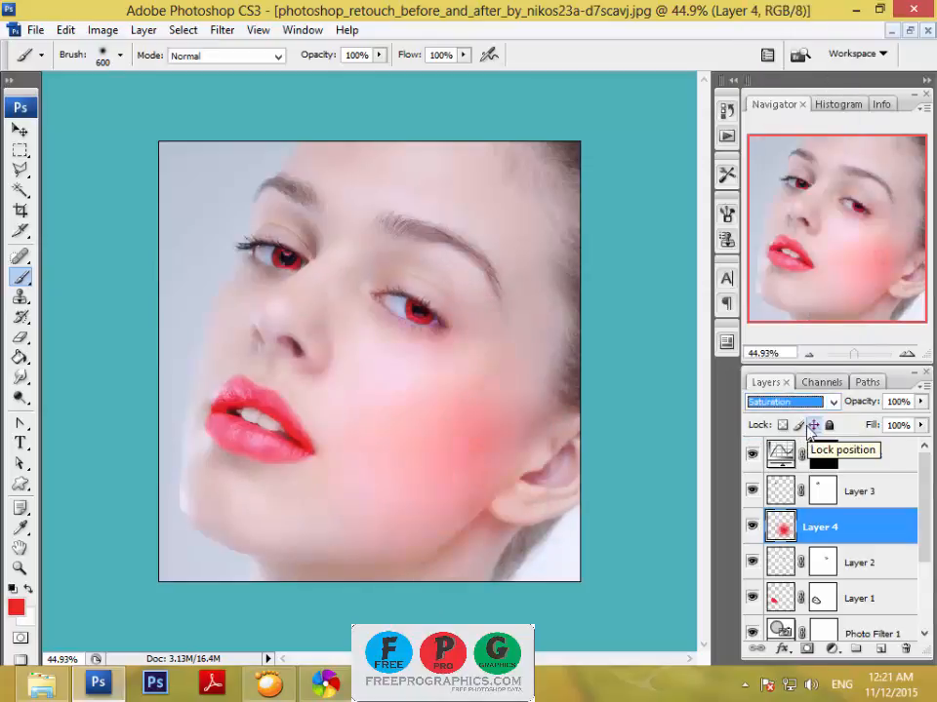
key("Up")
key("Up")
key("Up")
key("Up")
key("Up")
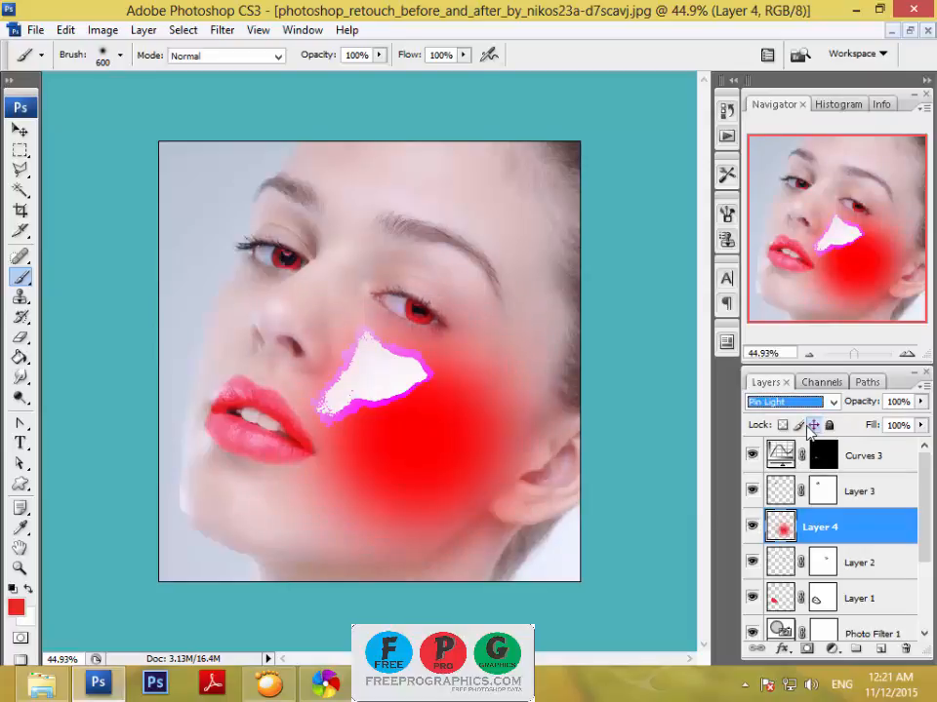
key("Up")
key("Up")
key("Up")
key("Up")
key("Up")
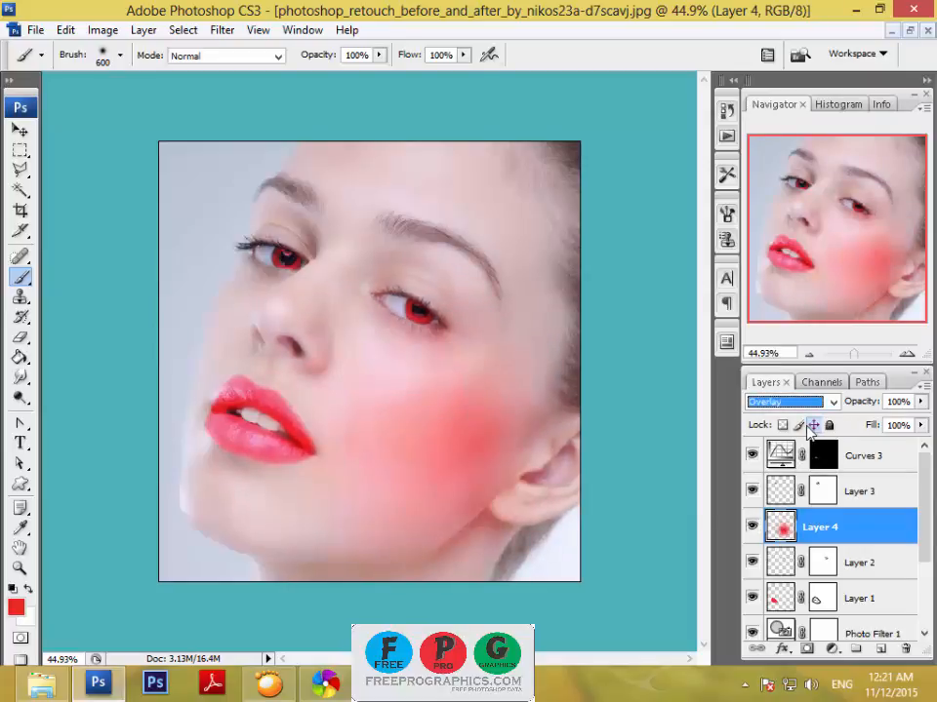
key("Up")
key("Up")
key("Up")
key("Up")
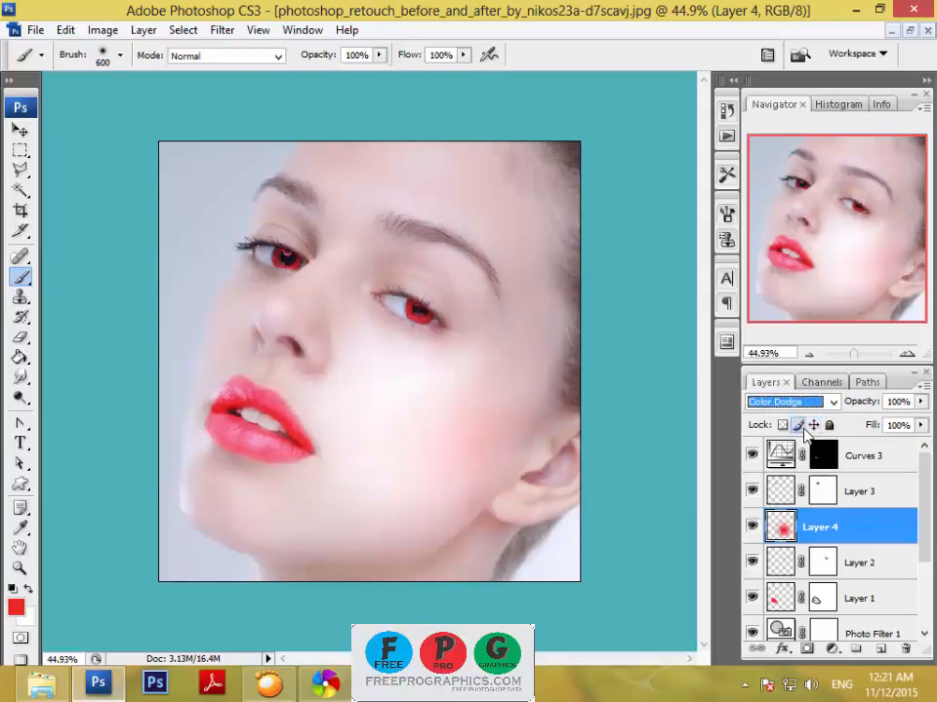
key("Up")
key("Up")
key("Up")
key("Up")
key("Up")
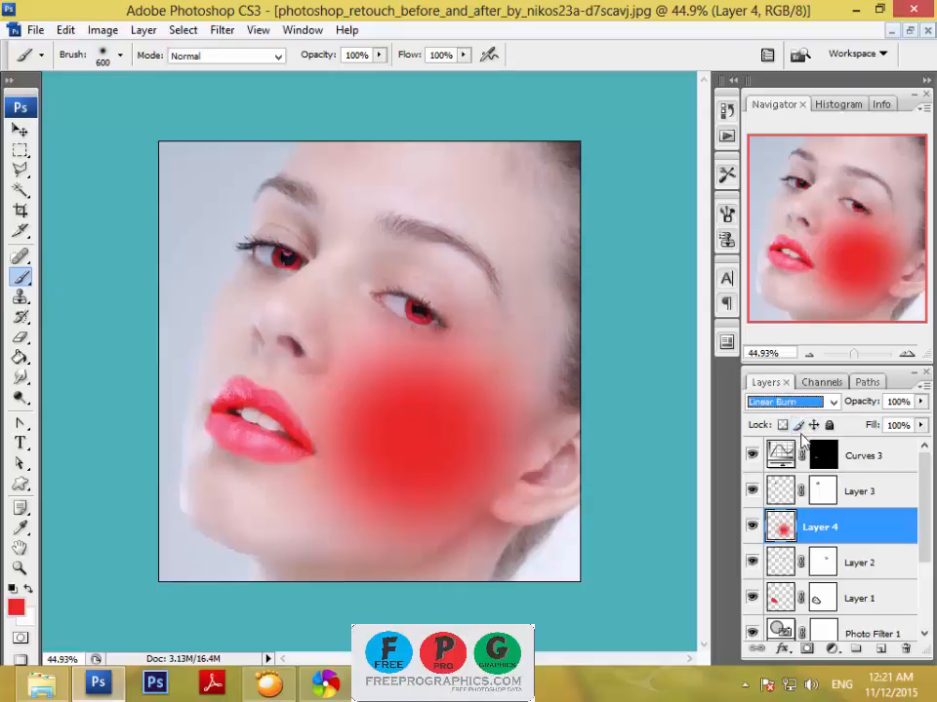
key("Up")
key("Up")
key("Up")
key("Down")
key("Down")
key("Down")
key("Down")
key("Down")
key("Down")
key("Down")
key("Down")
key("Down")
key("Down")
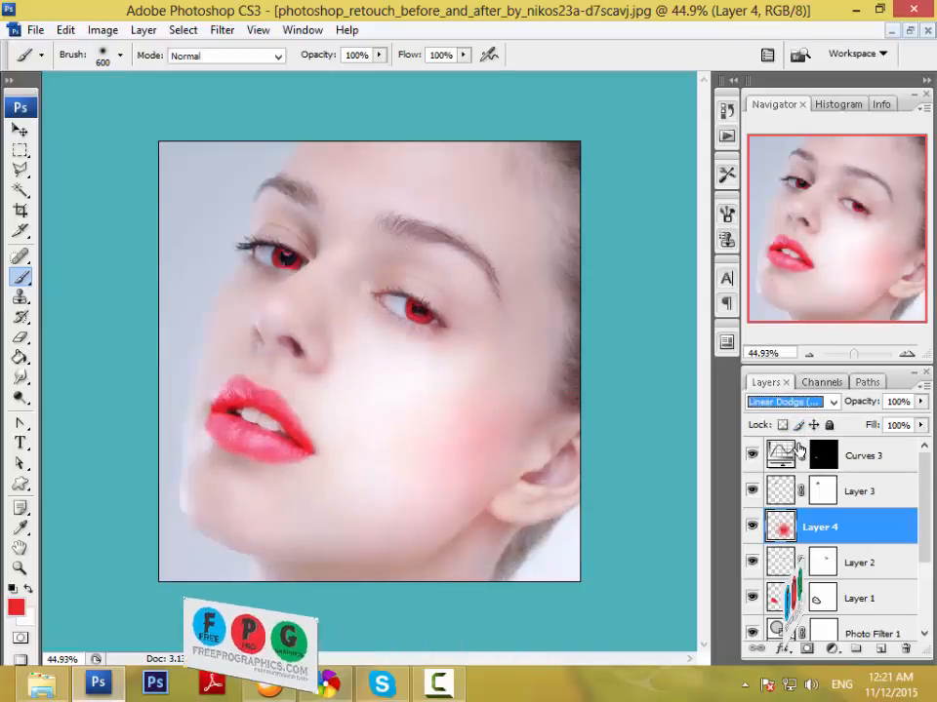
key("Down")
key("Down")
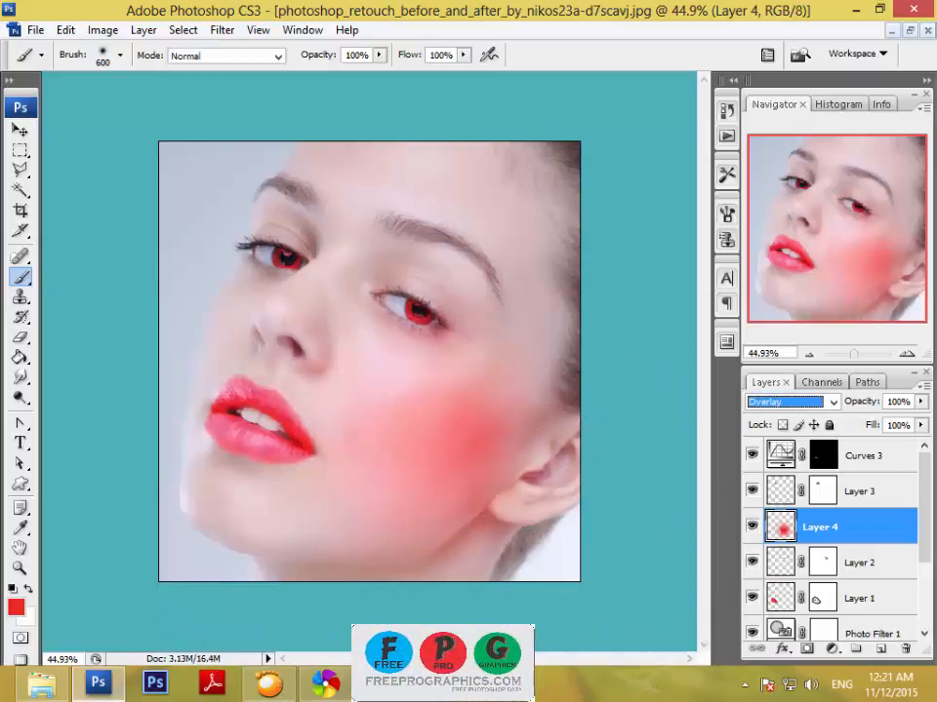
Turn on the Move tool's transform controls, flip the Layer 4 blush horizontally, shift it slightly up across the cheek, and apply the transformation.
left_click(20, 129)
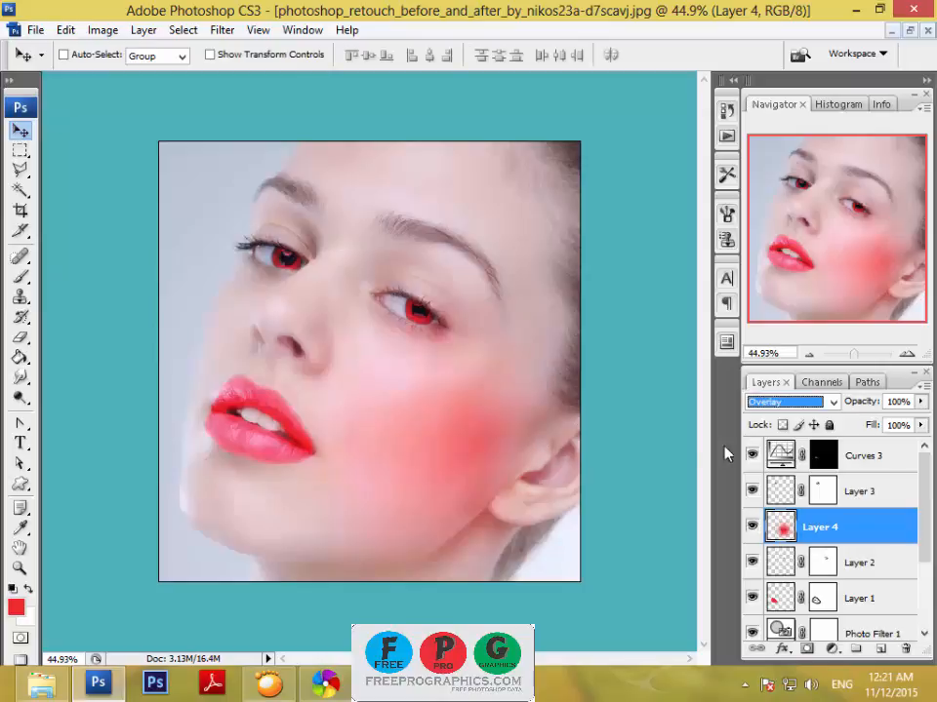
left_click(213, 55)
right_click(421, 400)
left_click(493, 367)
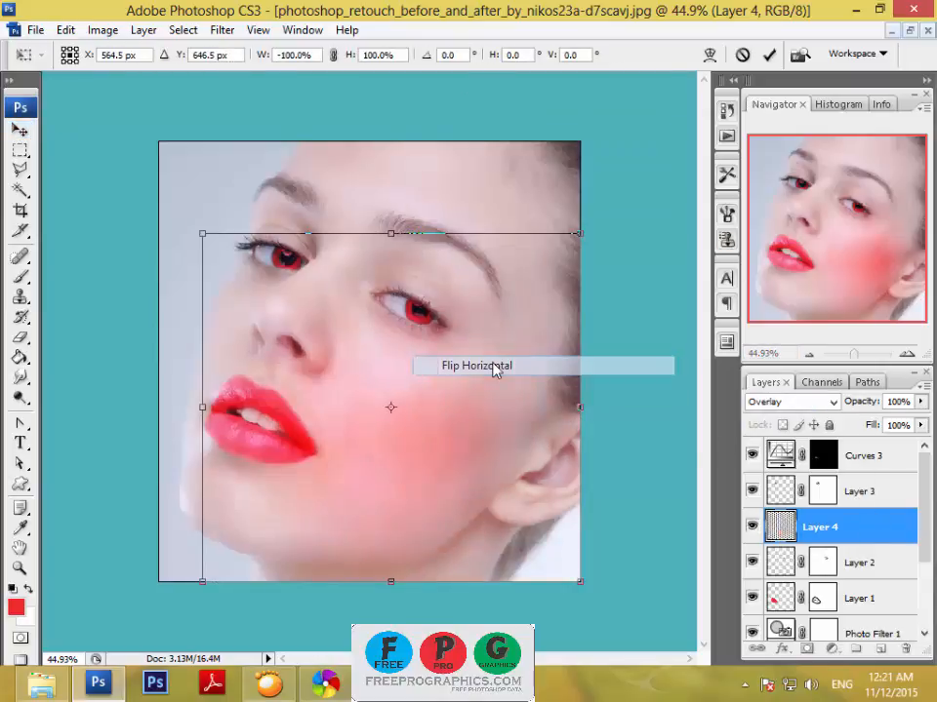
mouse_move(443, 458)
left_mouse_down()
mouse_move(477, 445)
mouse_move(448, 443)
left_mouse_up()
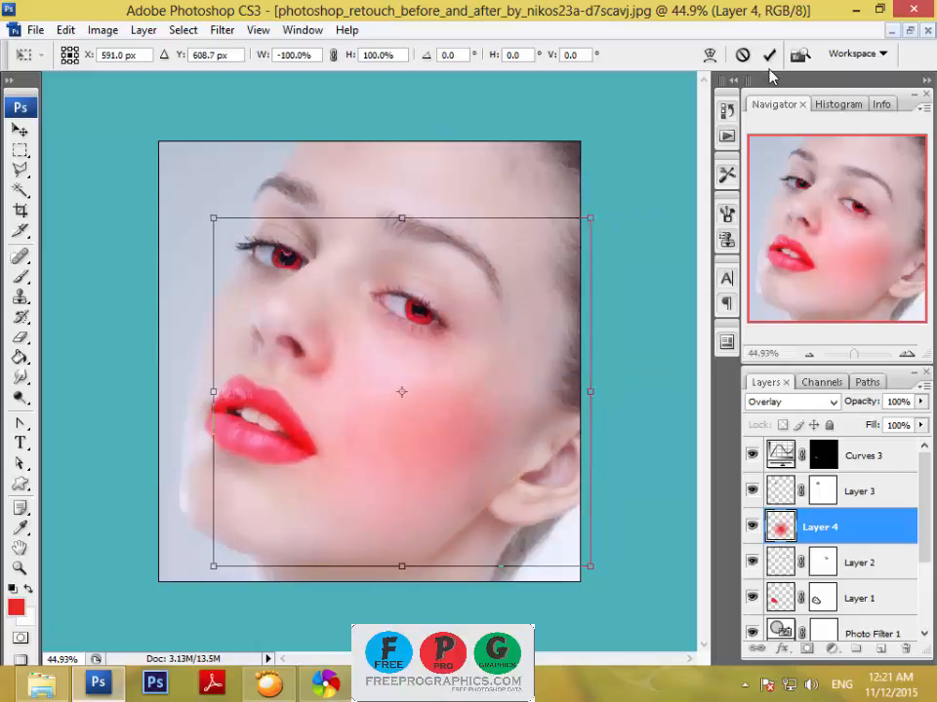
key("Return")
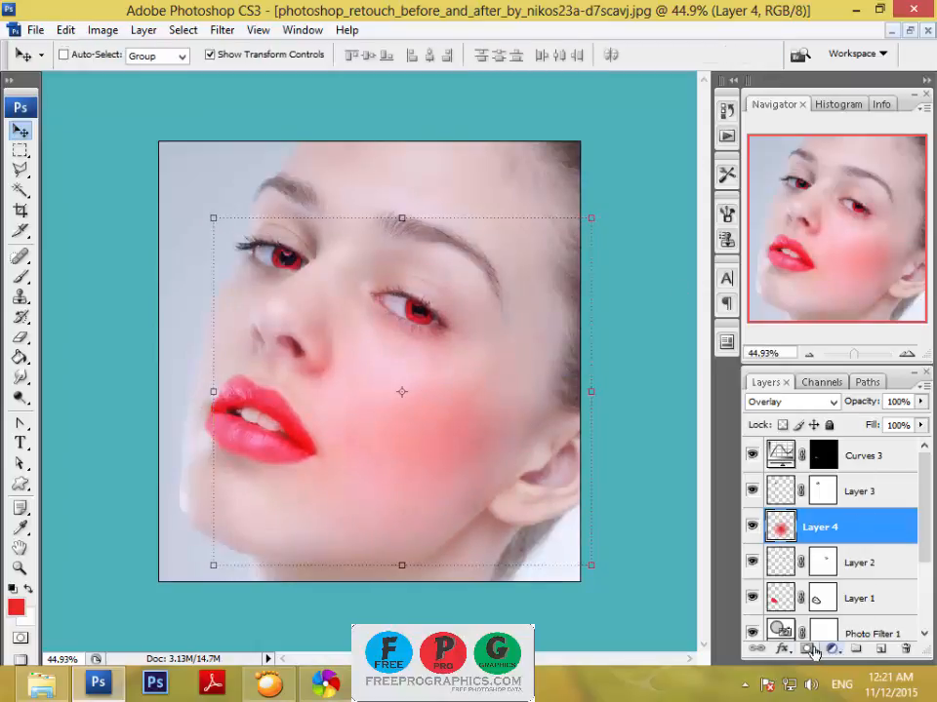
Add a layer mask to Layer 4 and paint gray around the blush with the 600 px soft brush to fade its edges.
left_click(806, 649)
left_click(21, 276)
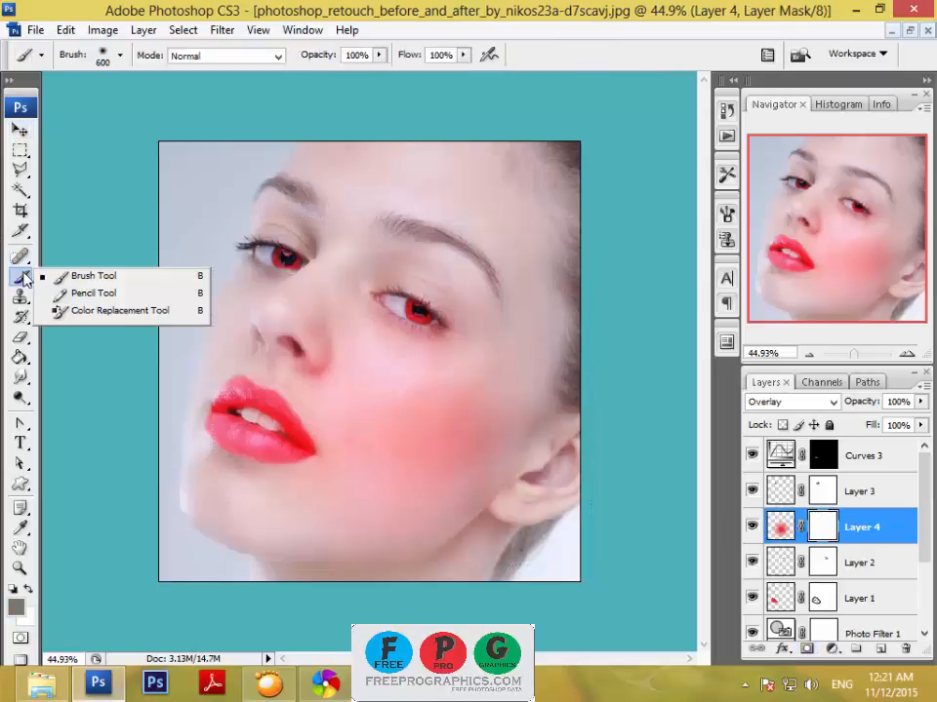
left_click(73, 274)
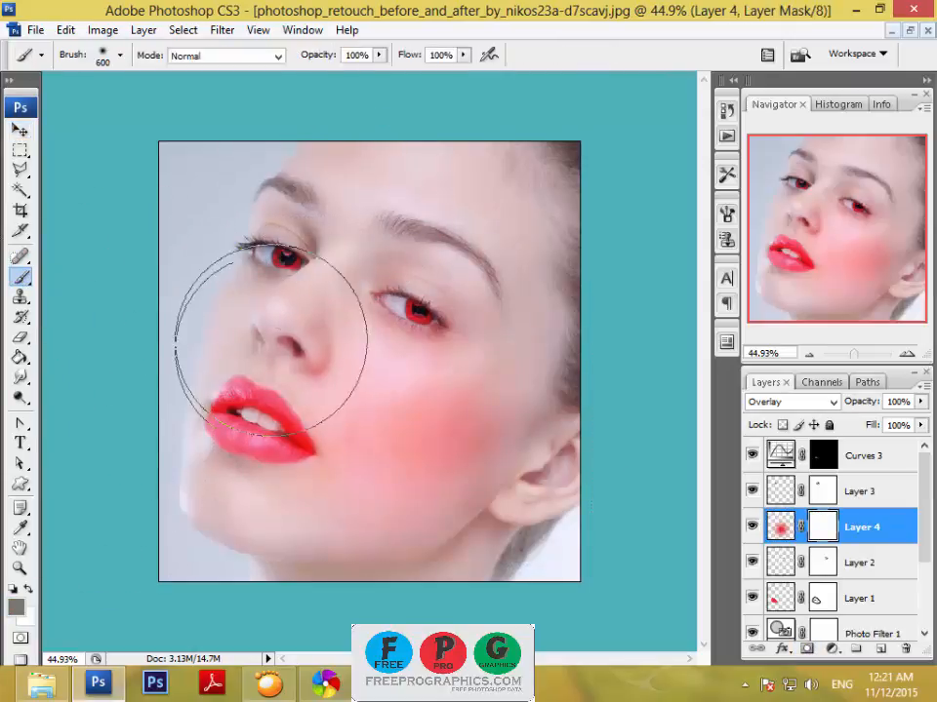
mouse_move(574, 298)
left_mouse_down()
mouse_move(250, 701)
mouse_move(53, 688)
left_mouse_up()
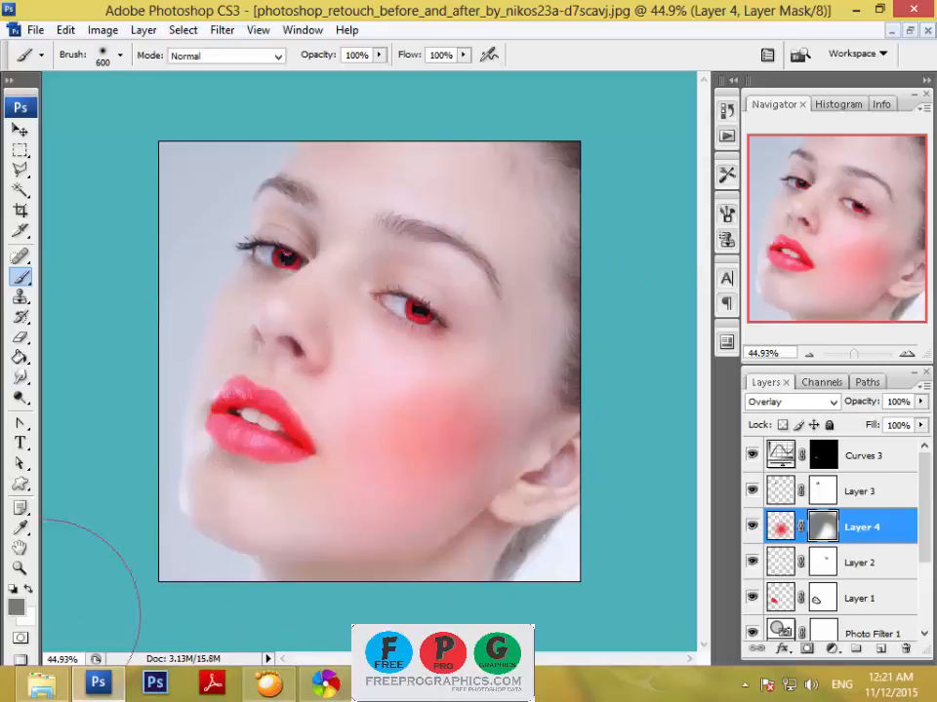
Switch to the Move tool and hide the Layer 4 blush.
left_click(21, 130)
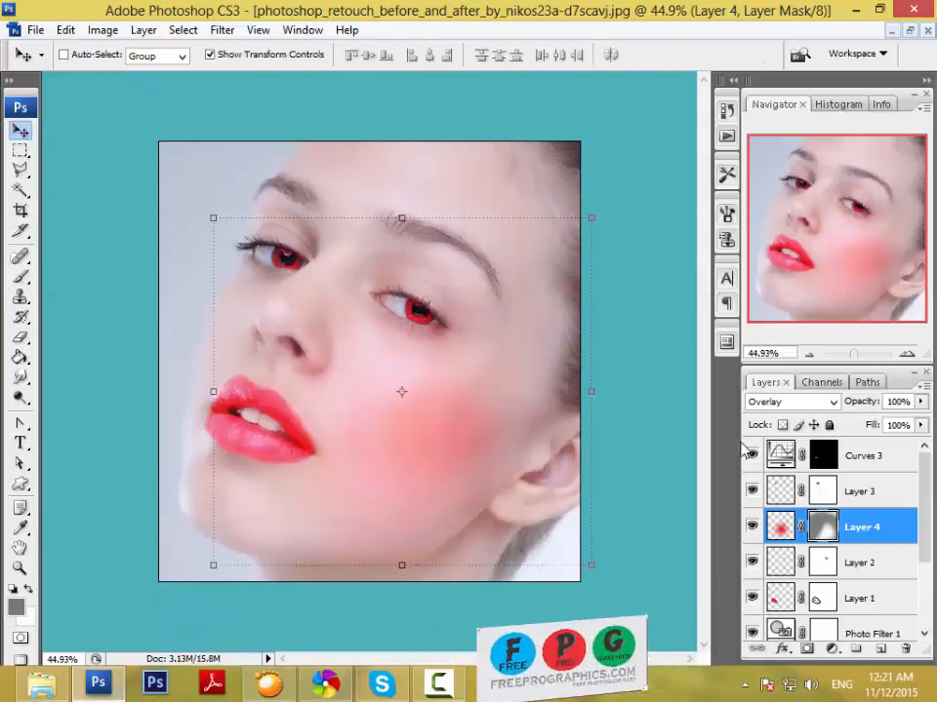
left_click(751, 527)
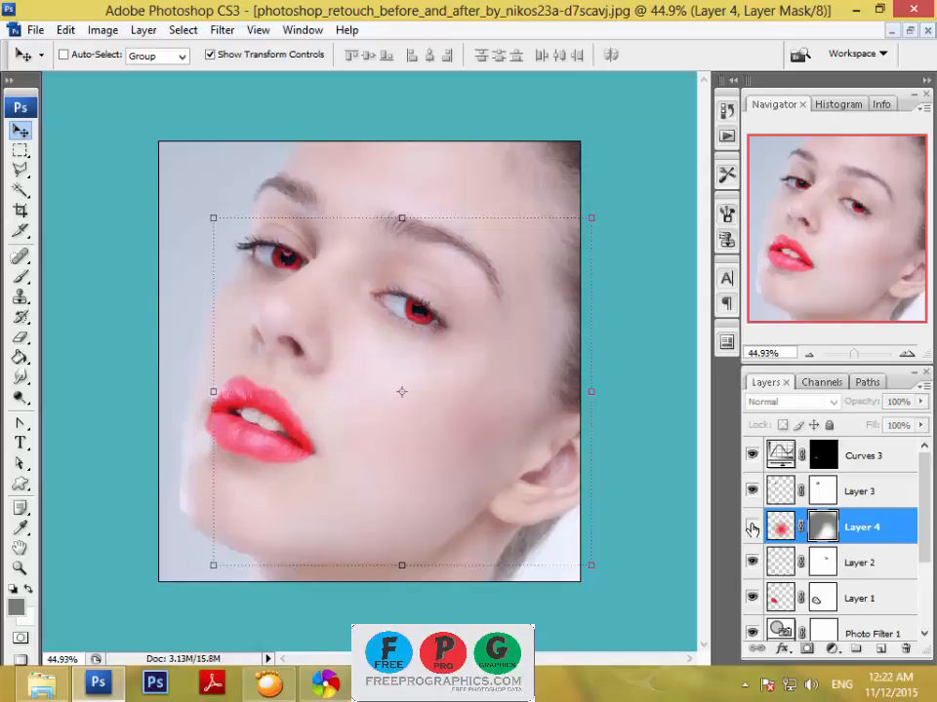
left_click(649, 517)
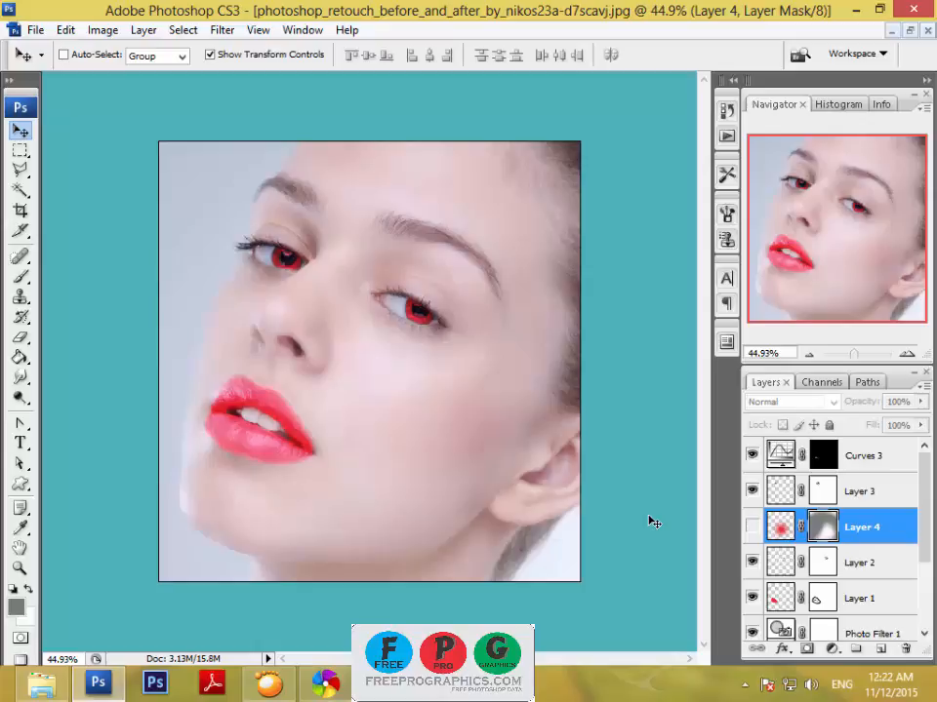
Add a Gradient Map adjustment layer above Layer 4 using the Violet, Orange preset gradient.
left_click(831, 649)
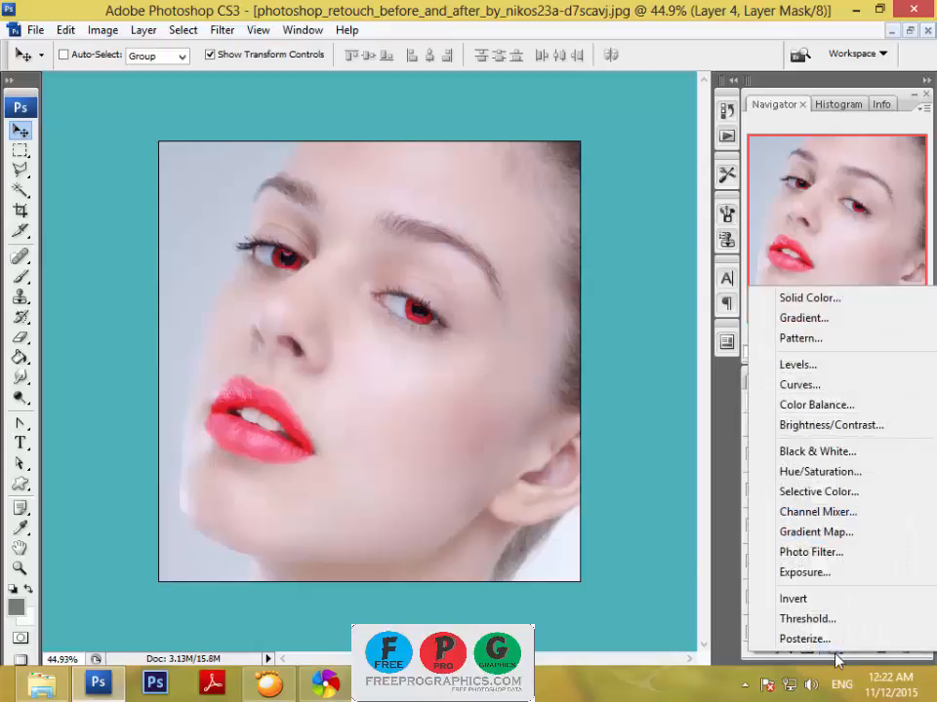
left_click(815, 533)
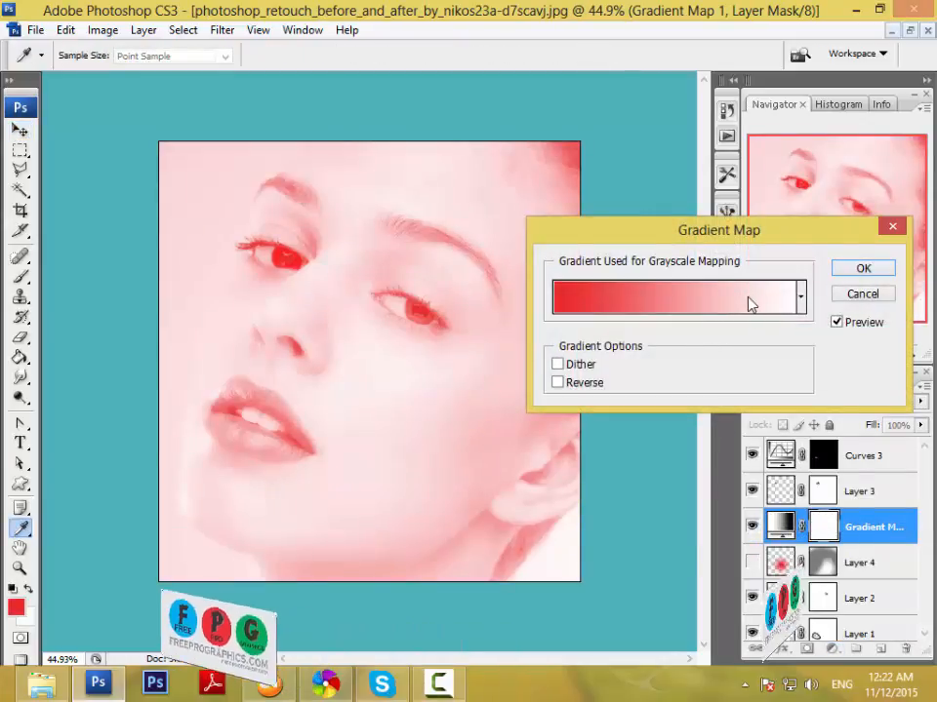
left_click(751, 304)
left_click(627, 198)
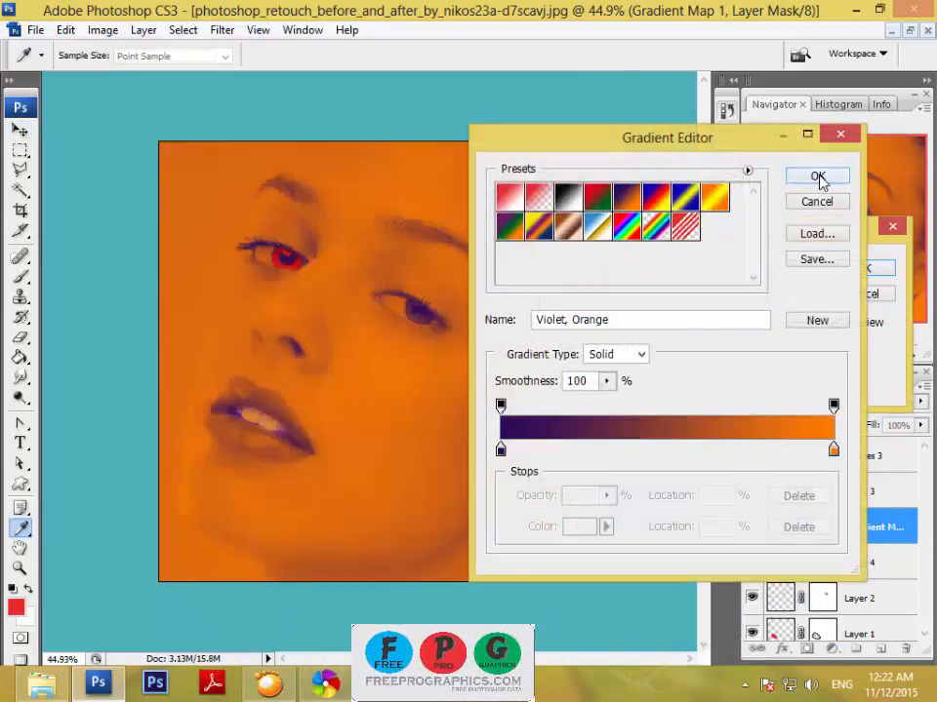
left_click(818, 177)
left_click(862, 269)
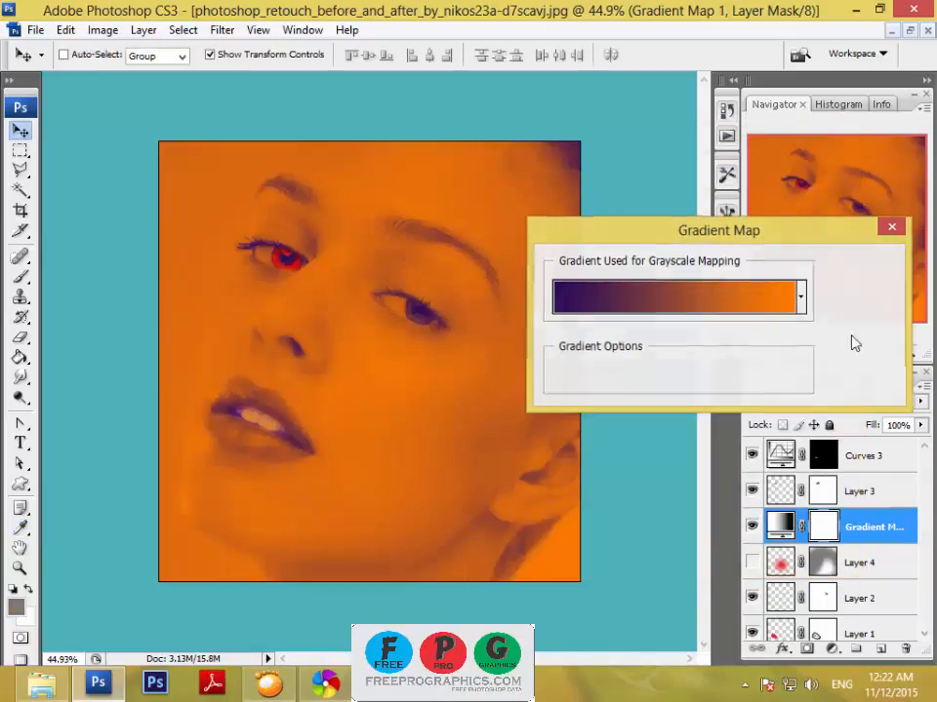
Try blend modes such as Luminosity and Hard Mix on the Gradient Map layer, set it to Soft Light, and move it above Curves 3.
left_click(790, 401)
left_click(802, 436)
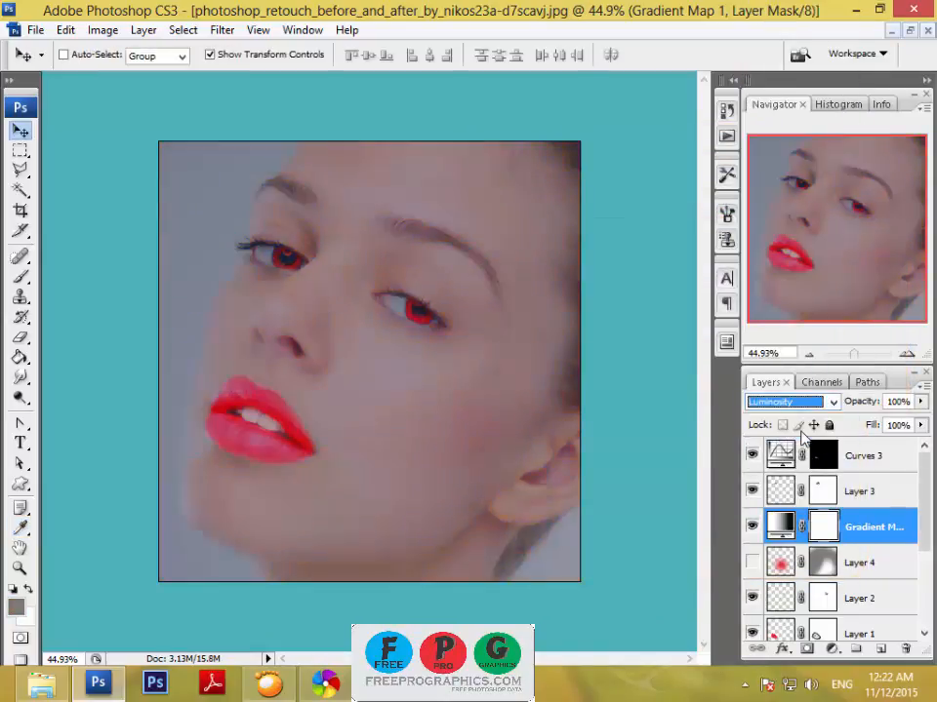
key("Up")
key("Up")
key("Up")
key("Up")
key("Up")
key("Up")
key("Up")
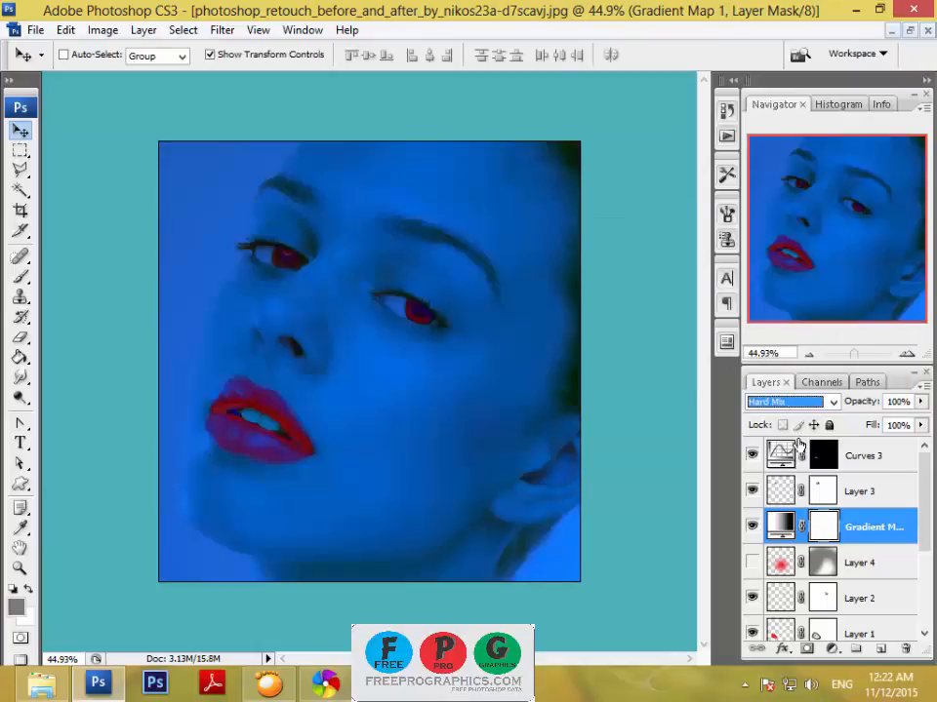
key("Up")
key("Up")
key("Up")
key("Up")
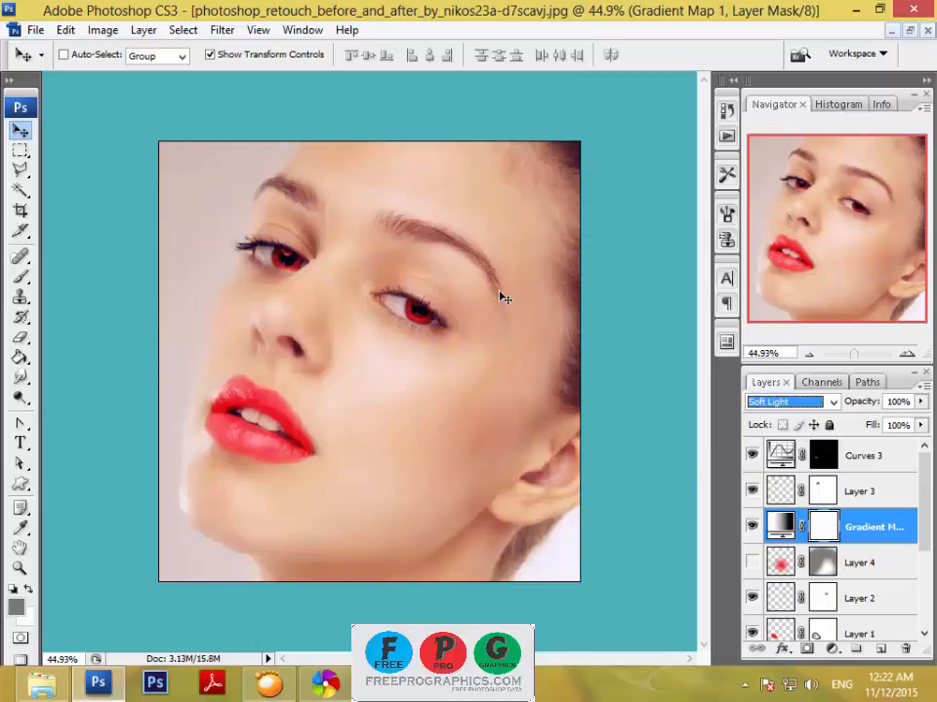
left_click_drag(875, 530, 875, 441)
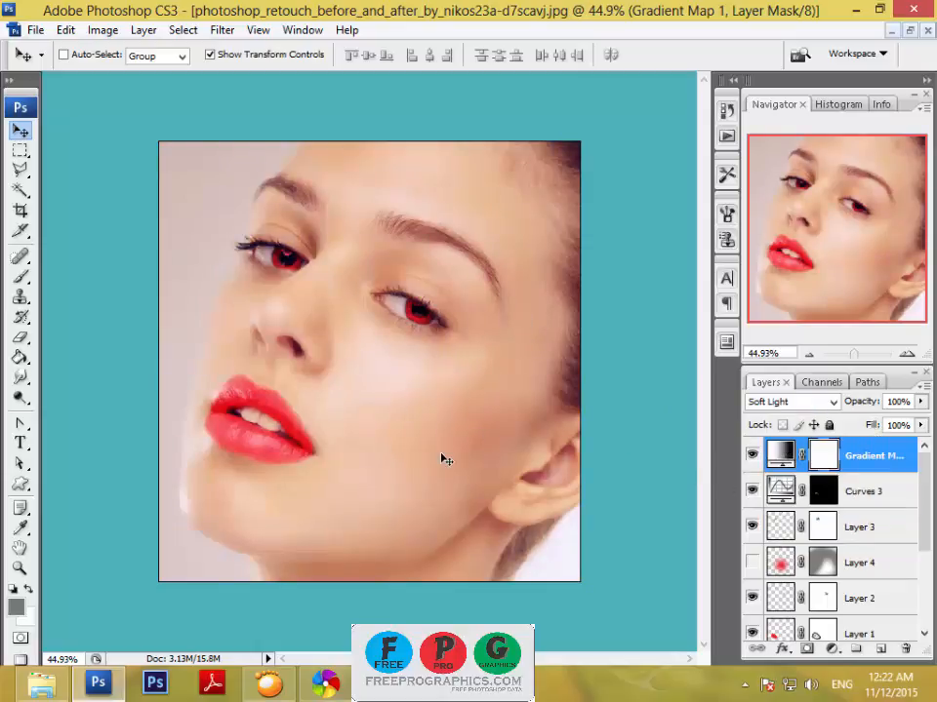